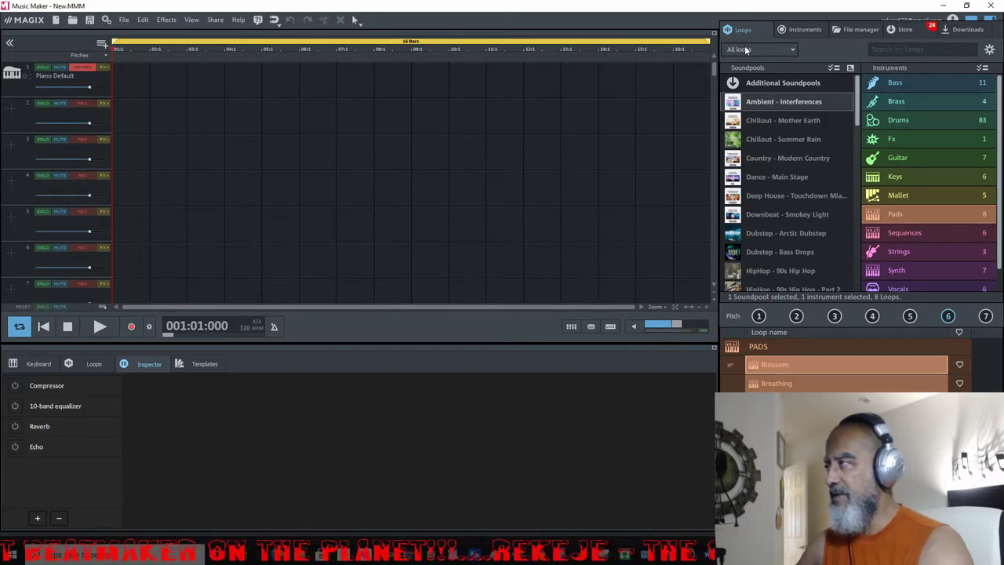
- Look through the installed instruments and the Music folder in the file manager
click(791, 35)
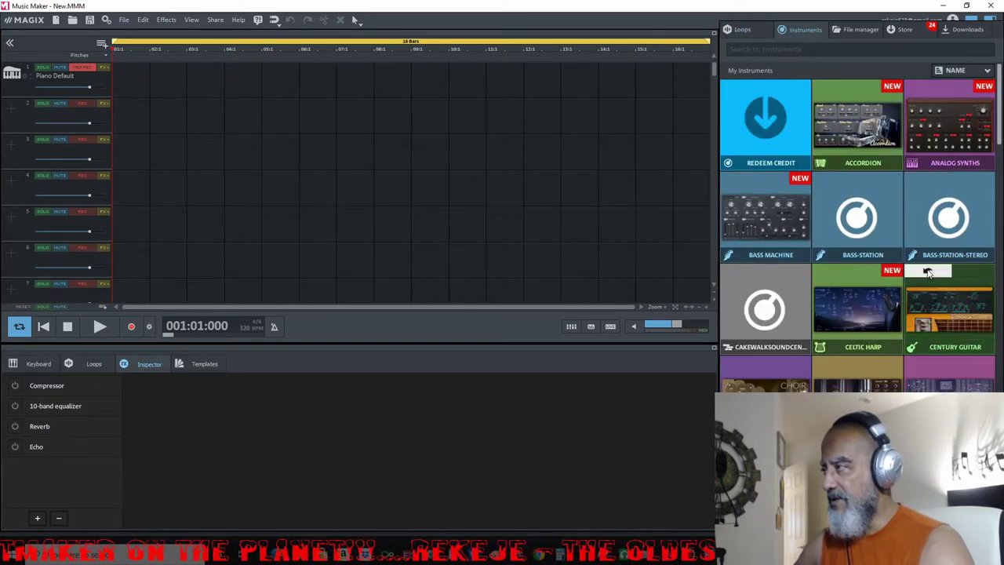
scroll(928, 272, down, 3)
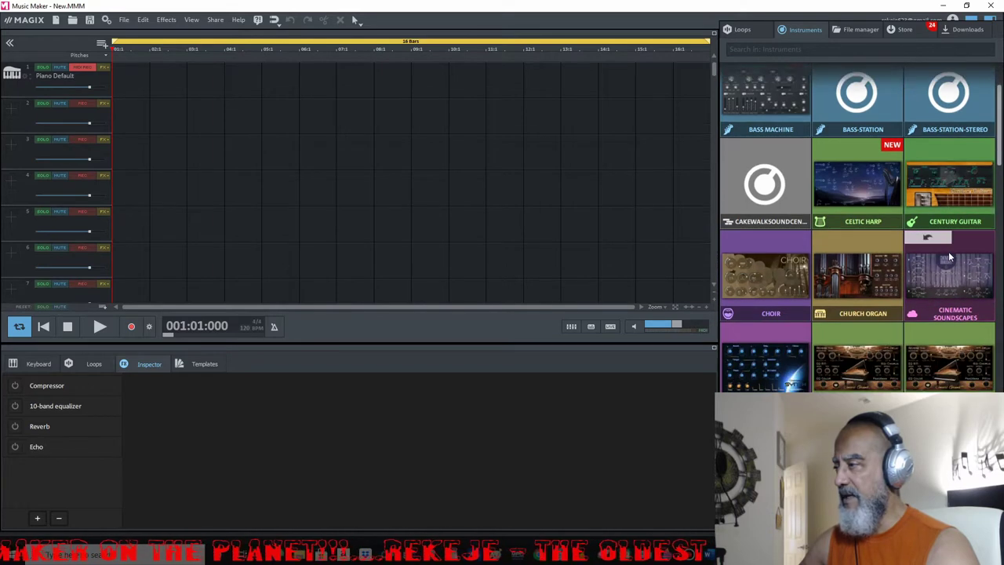
scroll(949, 251, down, 3)
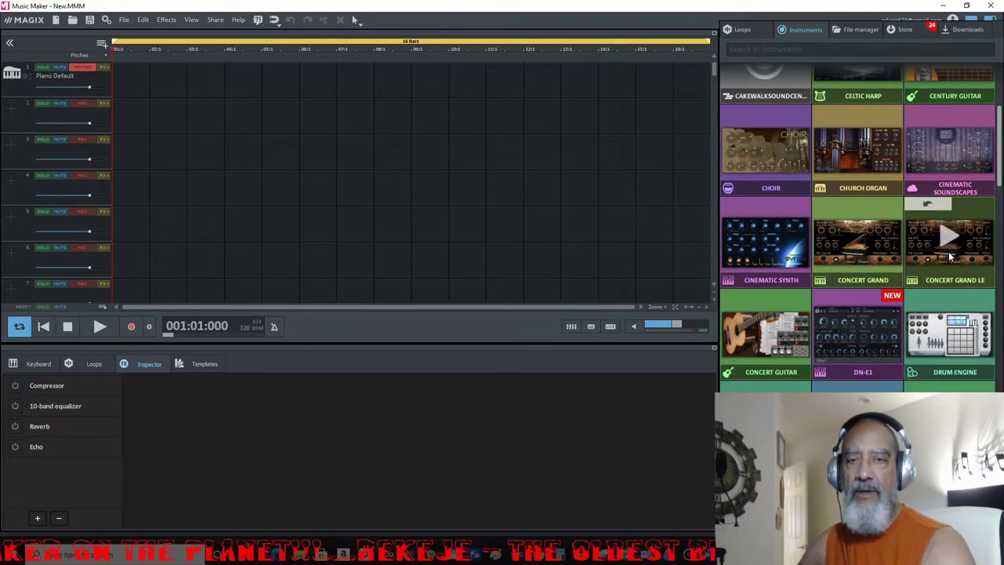
scroll(948, 251, down, 3)
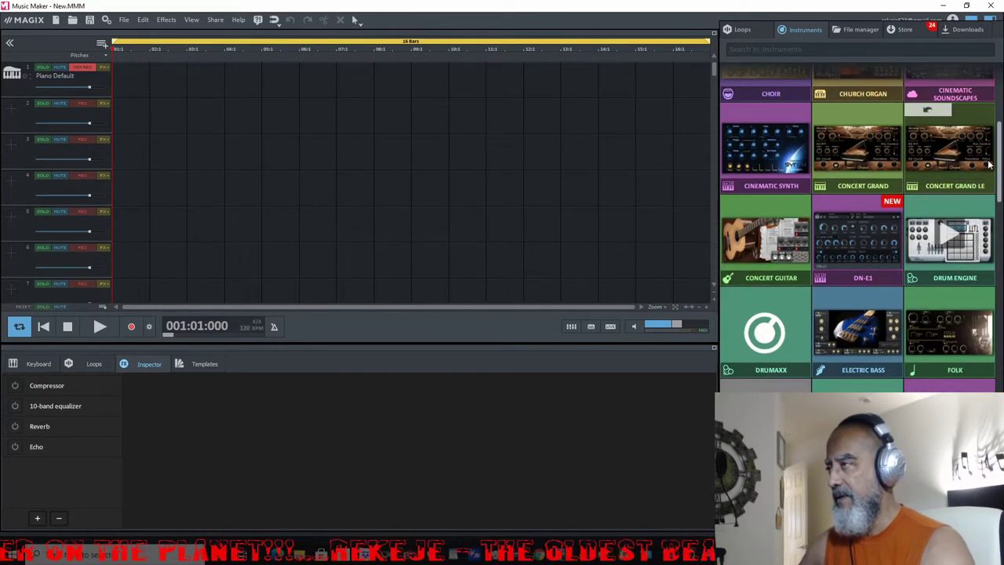
scroll(991, 165, up, 10)
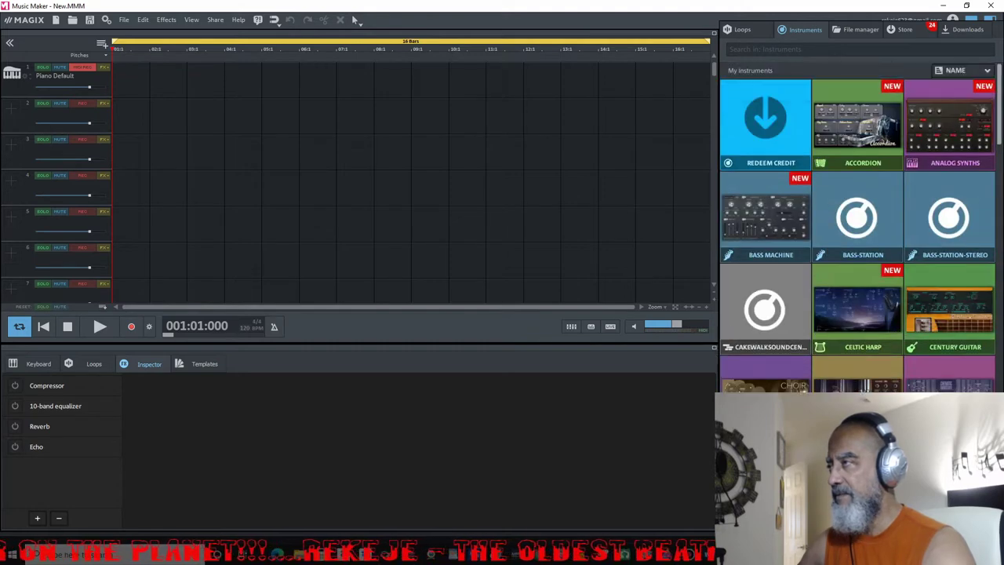
click(854, 29)
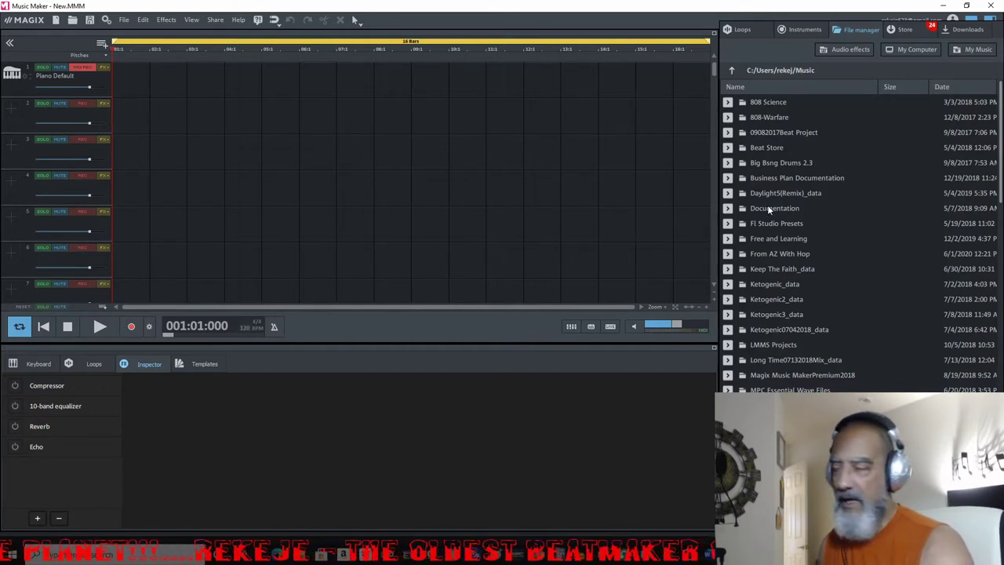
- Browse the instruments offered in the store and preview the 1957 Wooden Clarinet
click(902, 30)
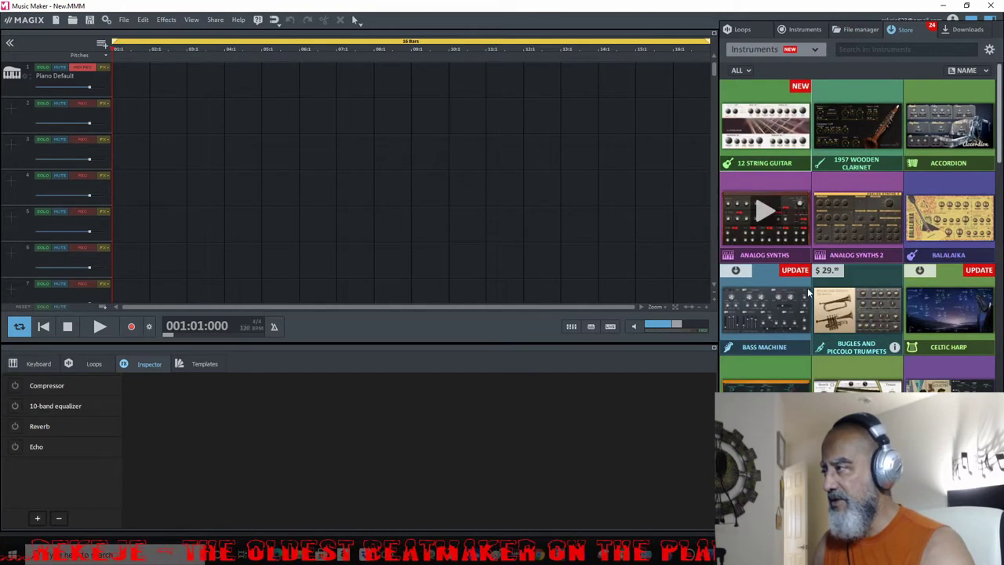
scroll(910, 302, down, 1)
scroll(855, 212, up, 4)
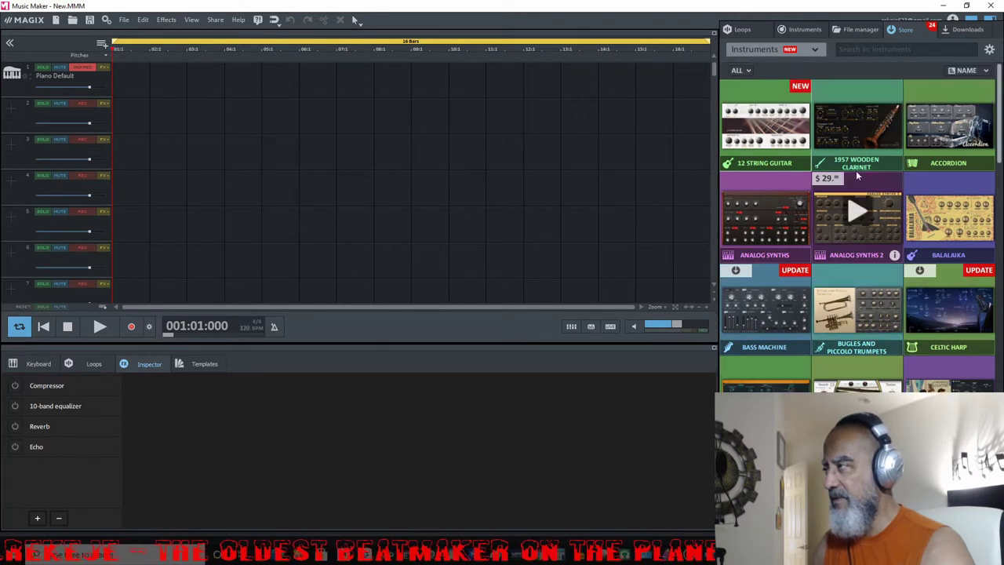
mouse_move(856, 263)
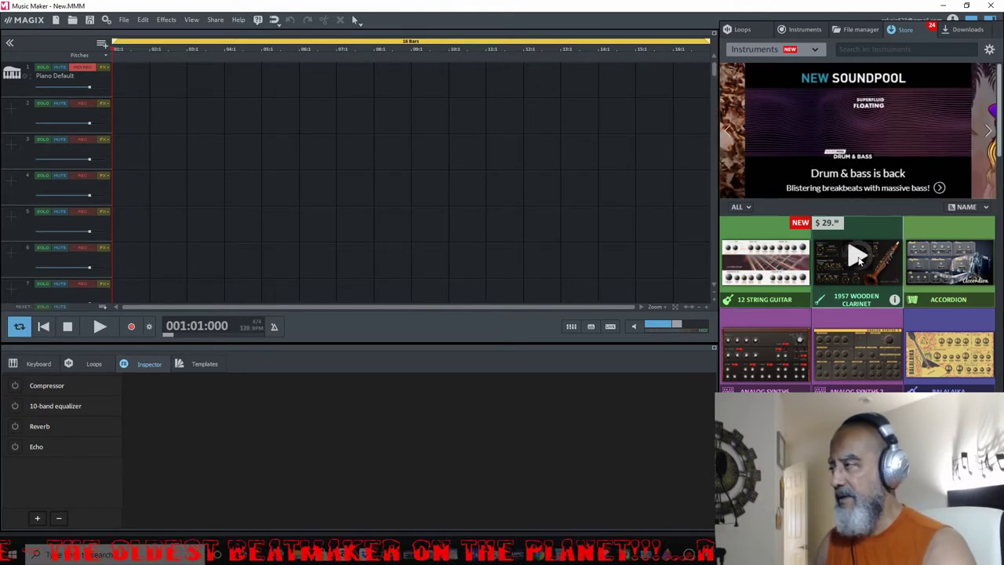
click(857, 256)
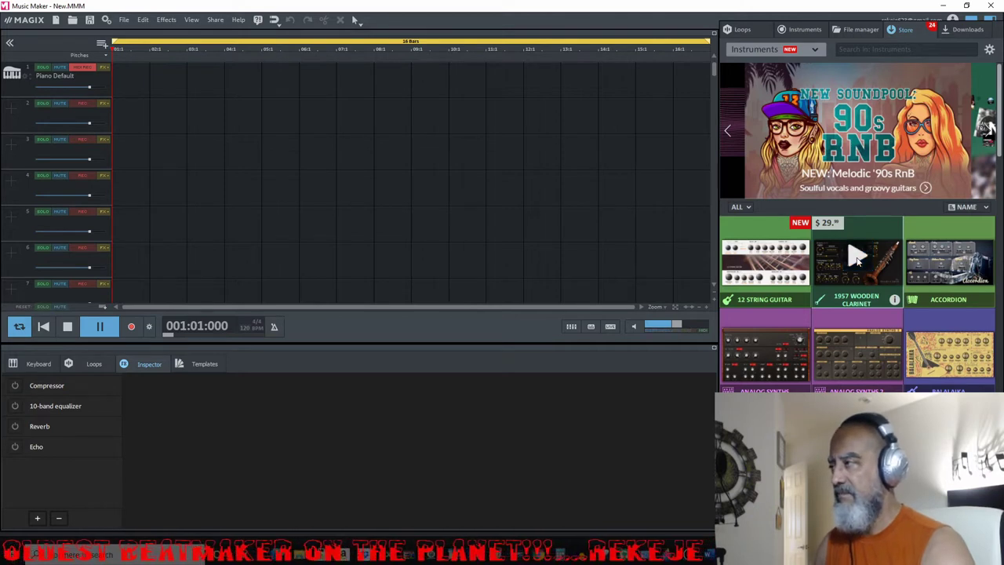
scroll(947, 346, down, 1)
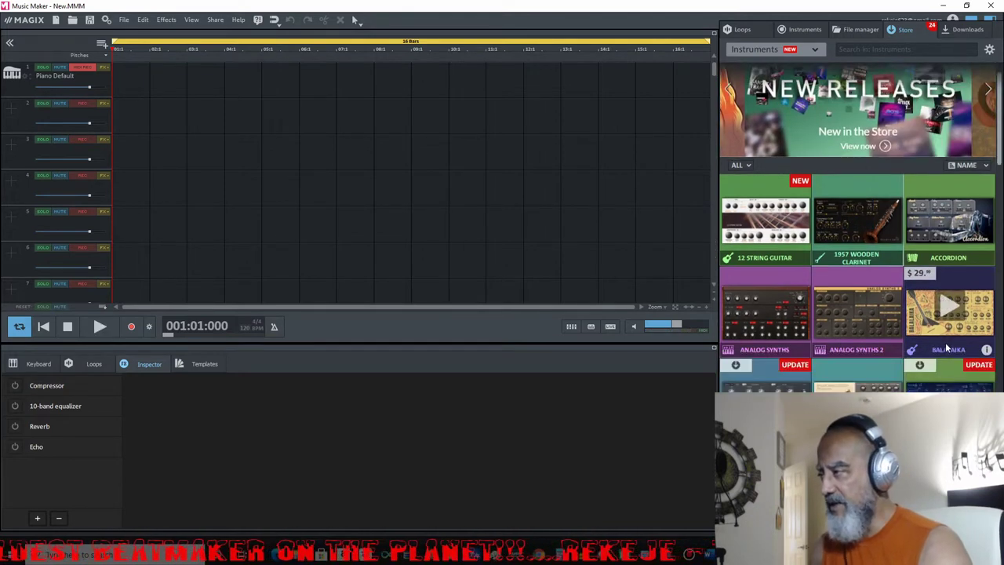
key(space)
- Preview Analog Synths 2 in the store and look over the neighbouring instruments
click(858, 311)
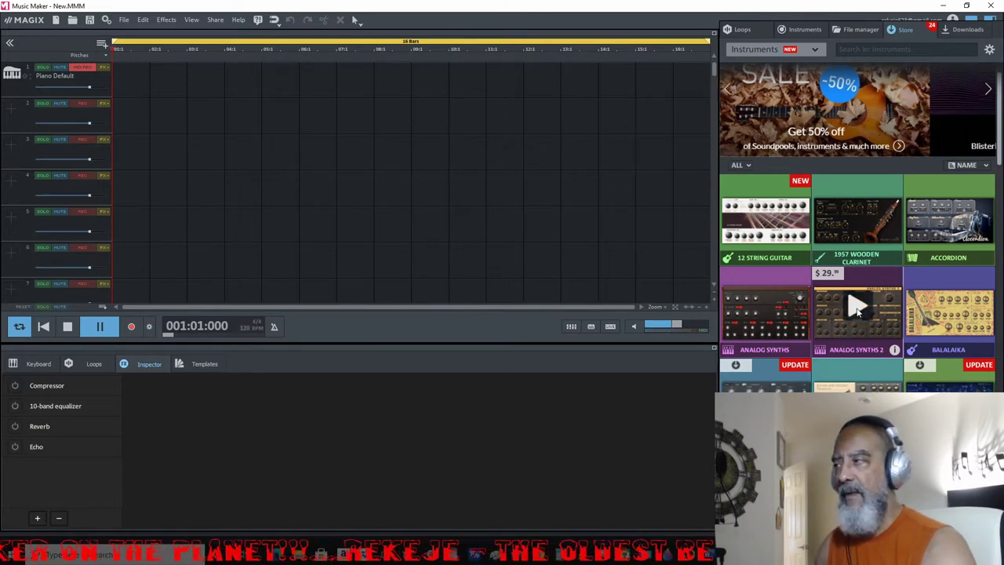
scroll(858, 311, down, 2)
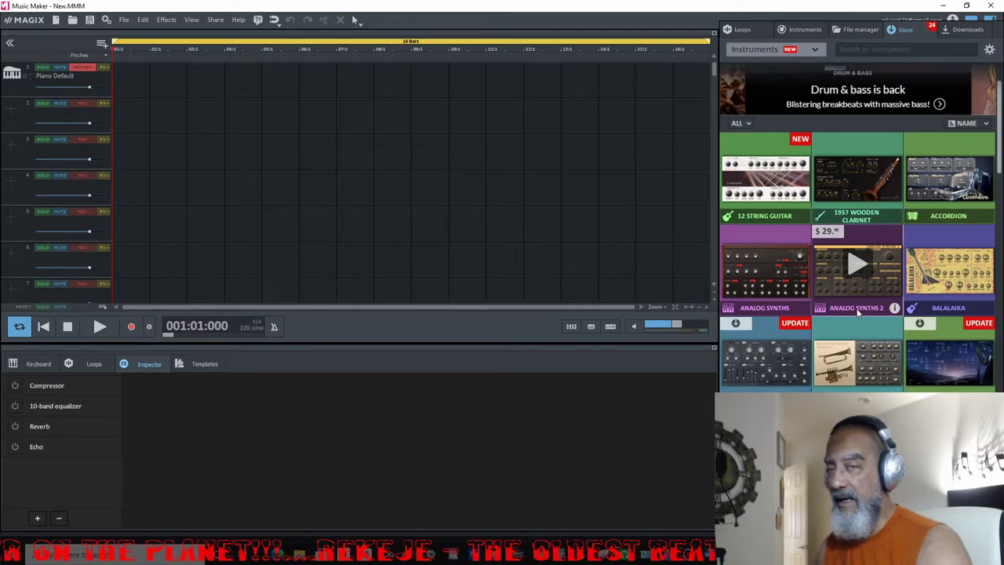
scroll(857, 311, down, 1)
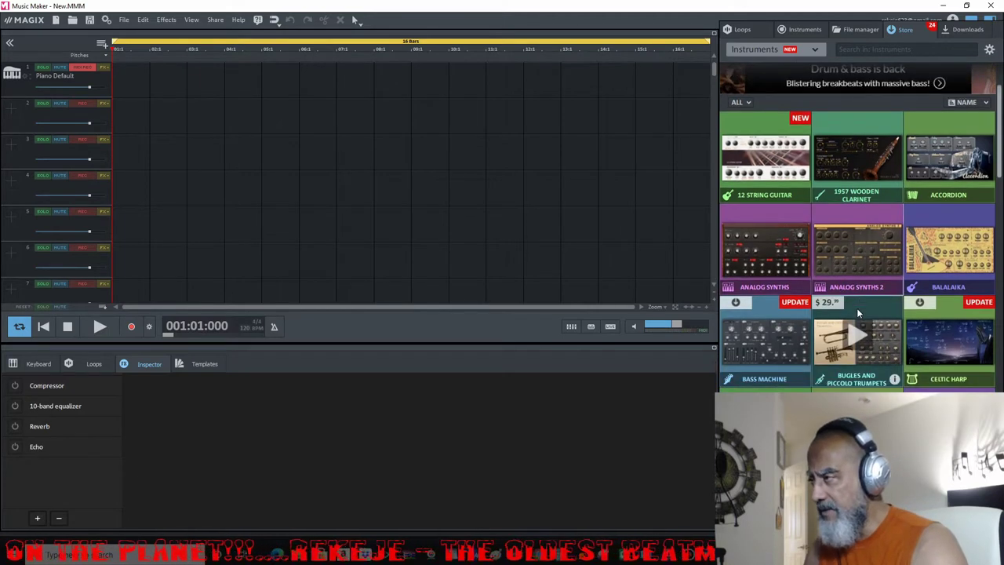
scroll(858, 311, down, 1)
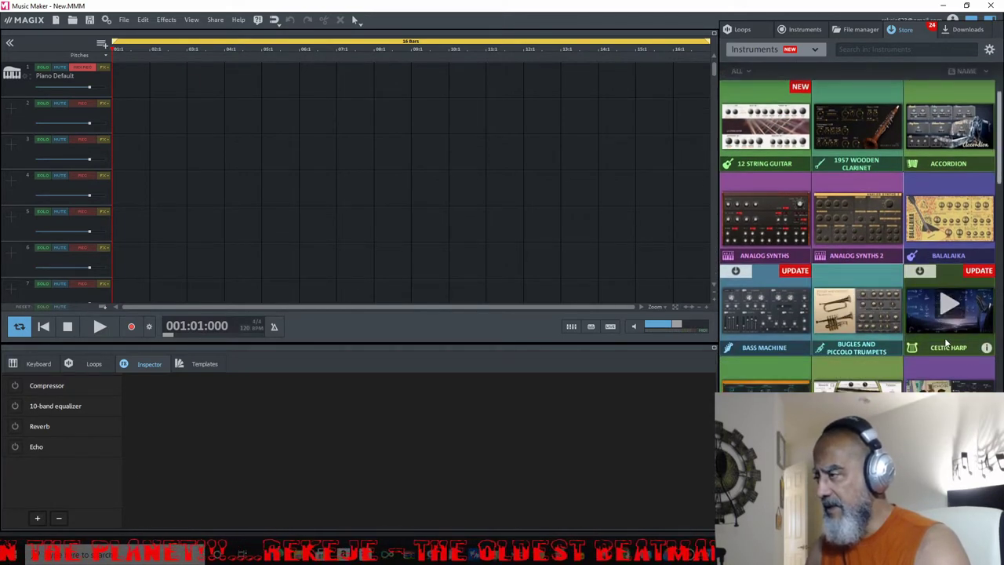
scroll(946, 328, up, 3)
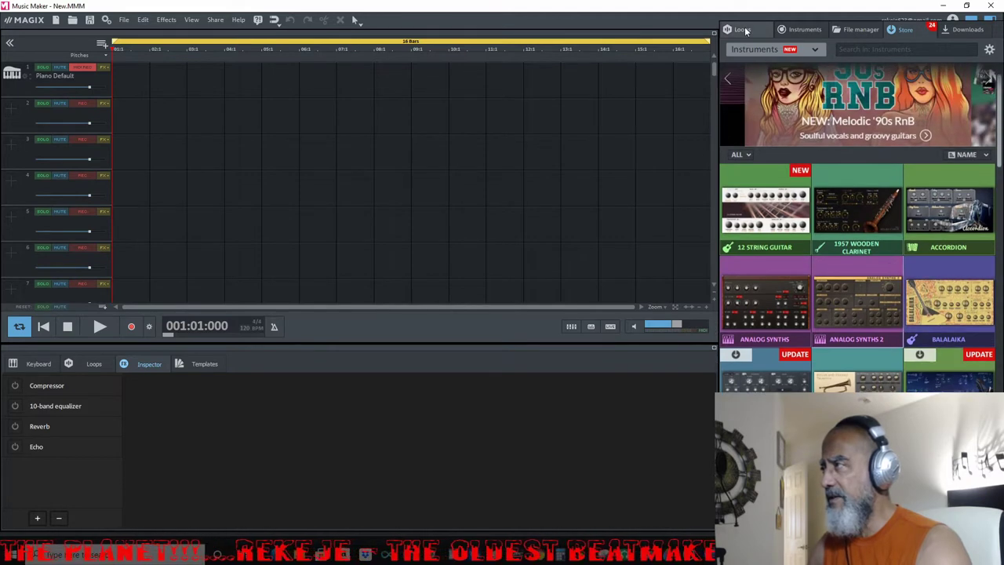
- Look through the list of content packs available for download
click(742, 30)
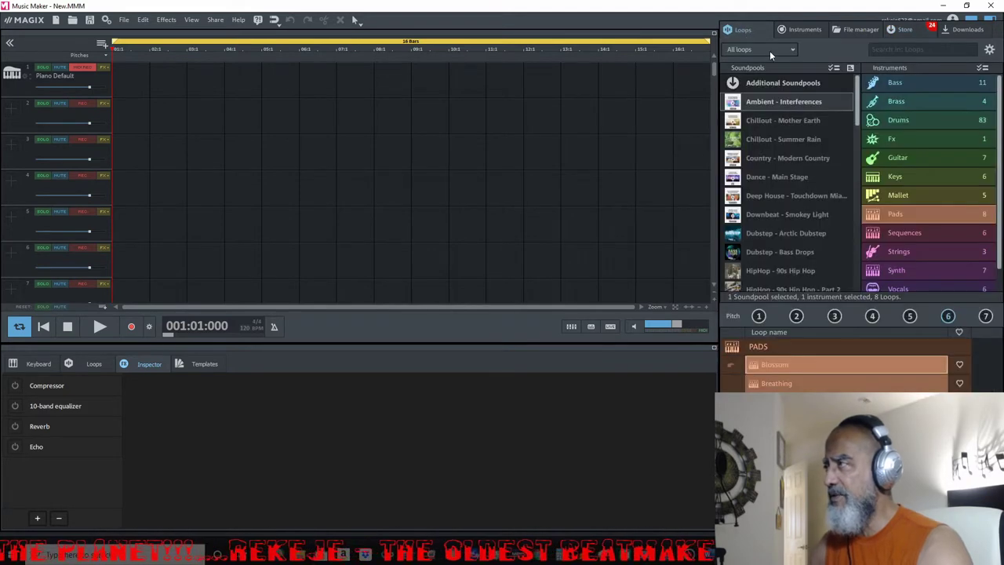
click(969, 31)
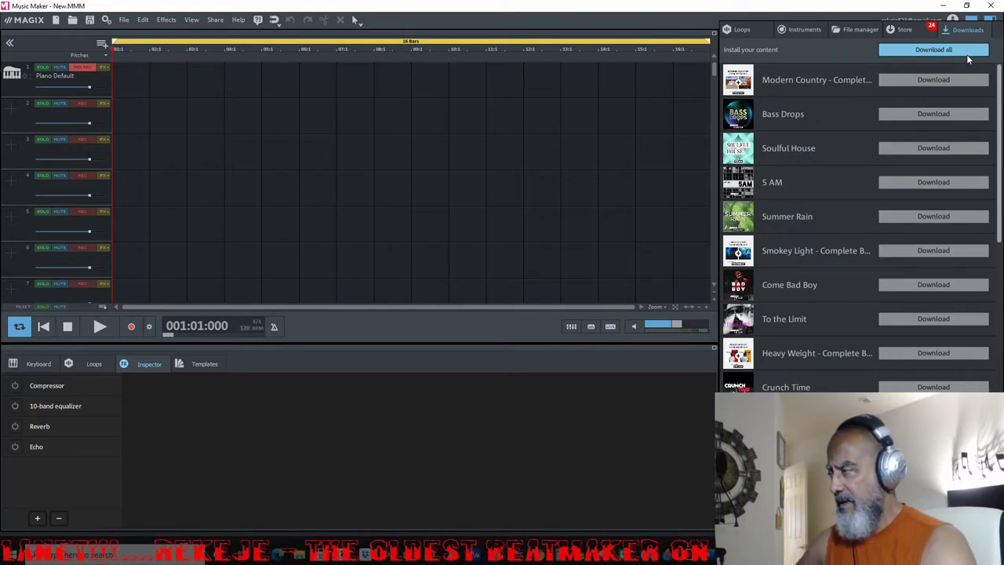
scroll(927, 193, down, 2)
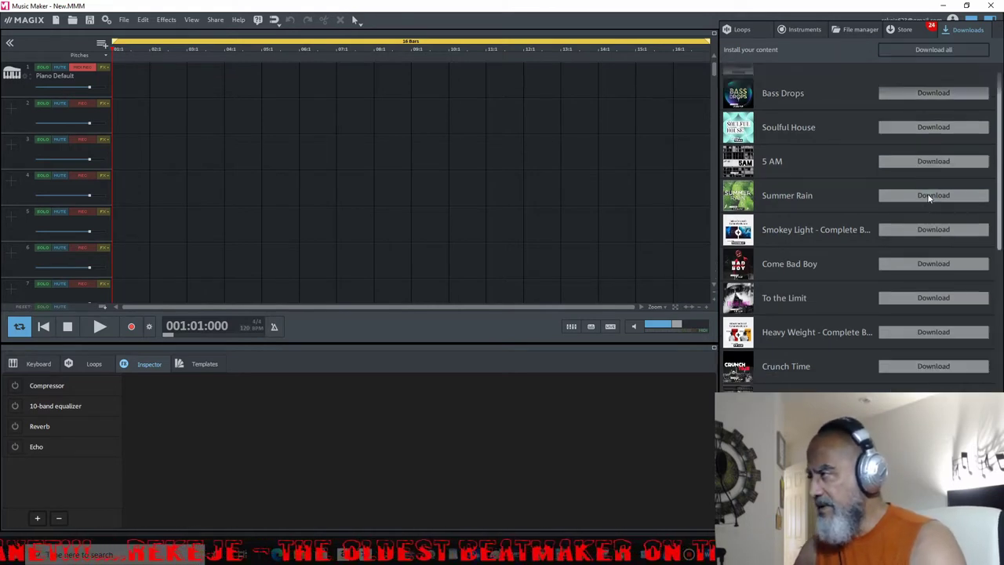
scroll(930, 200, down, 1)
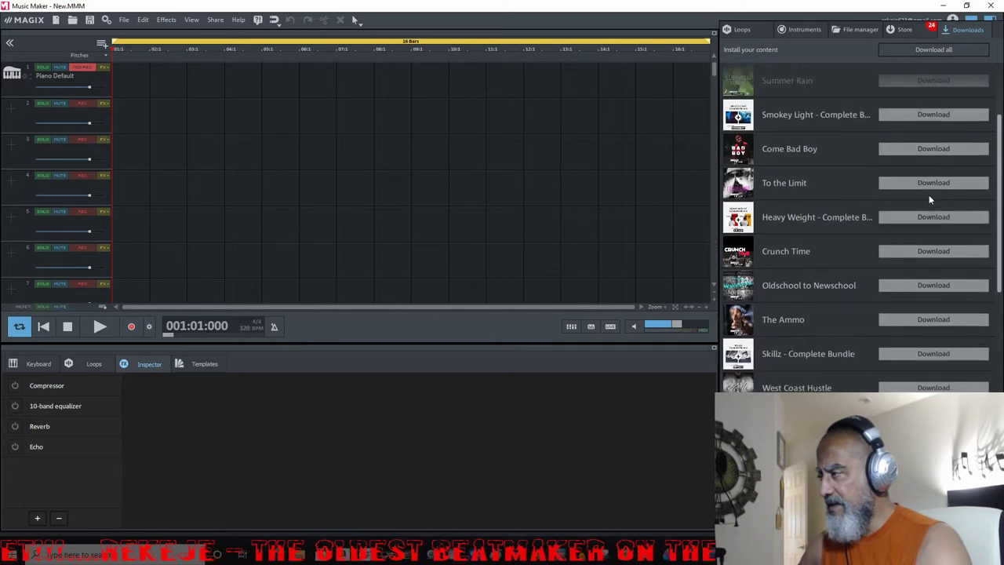
scroll(930, 191, up, 3)
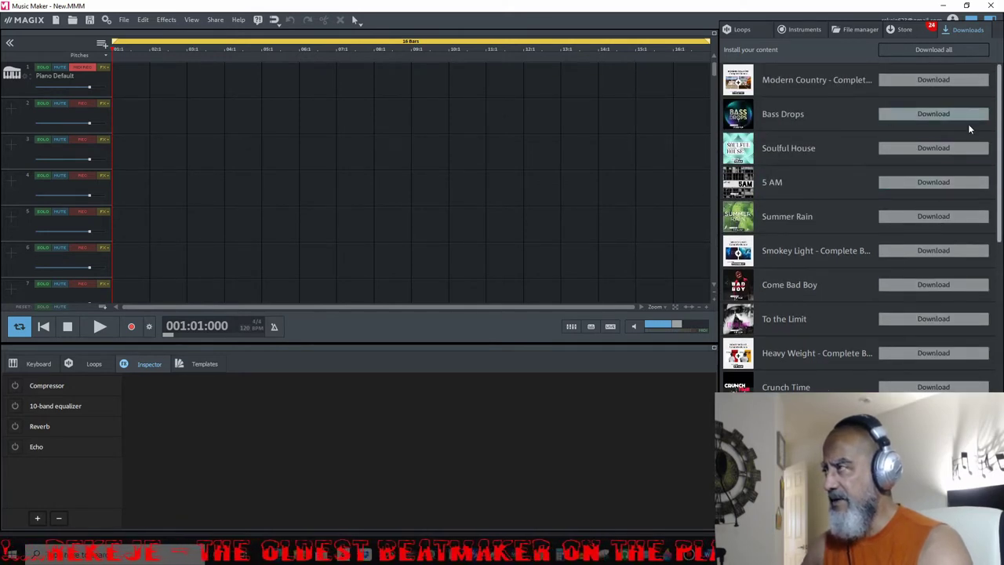
- Select the Trap - Festival Trap soundpool among the loops
click(744, 30)
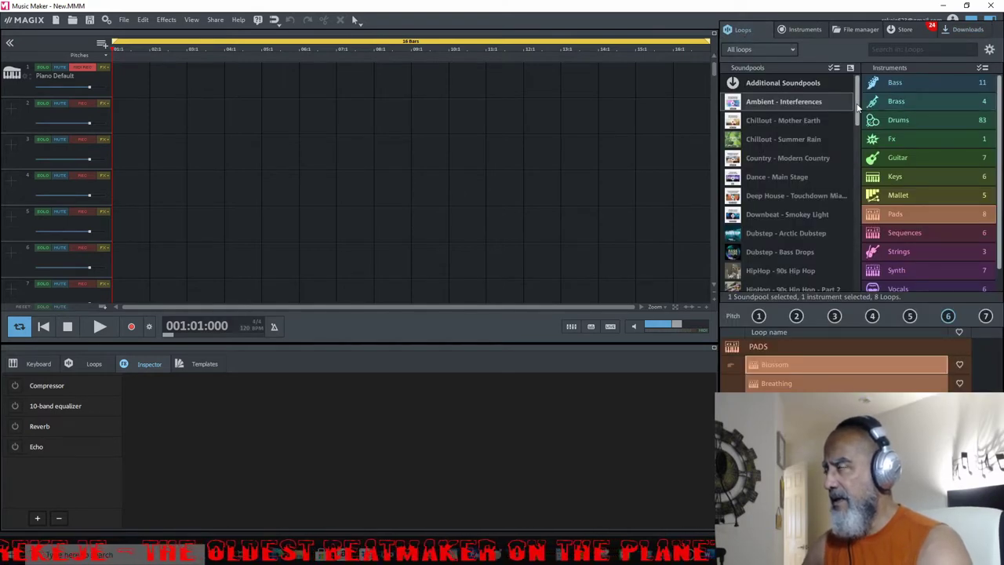
drag(857, 108, 852, 308)
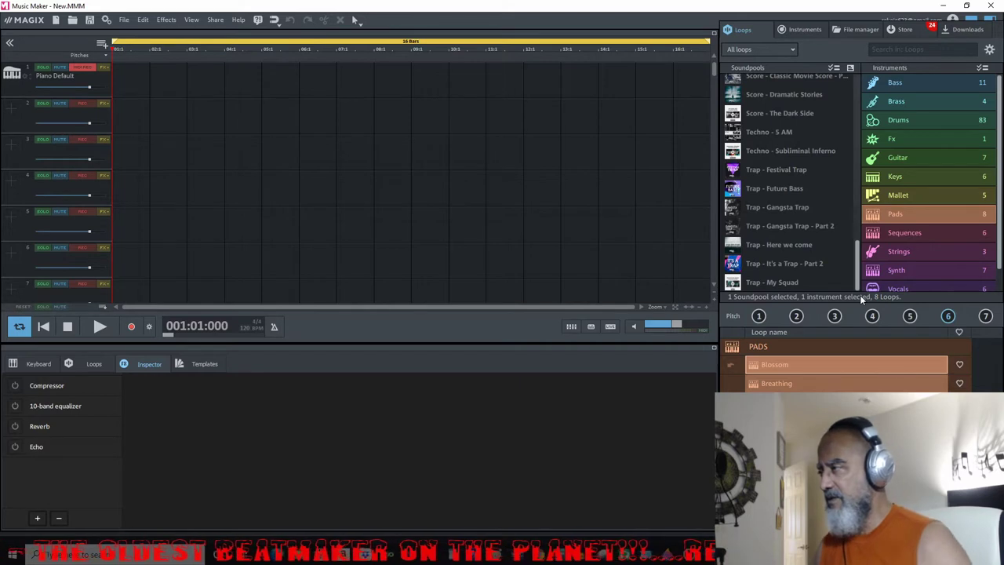
click(792, 170)
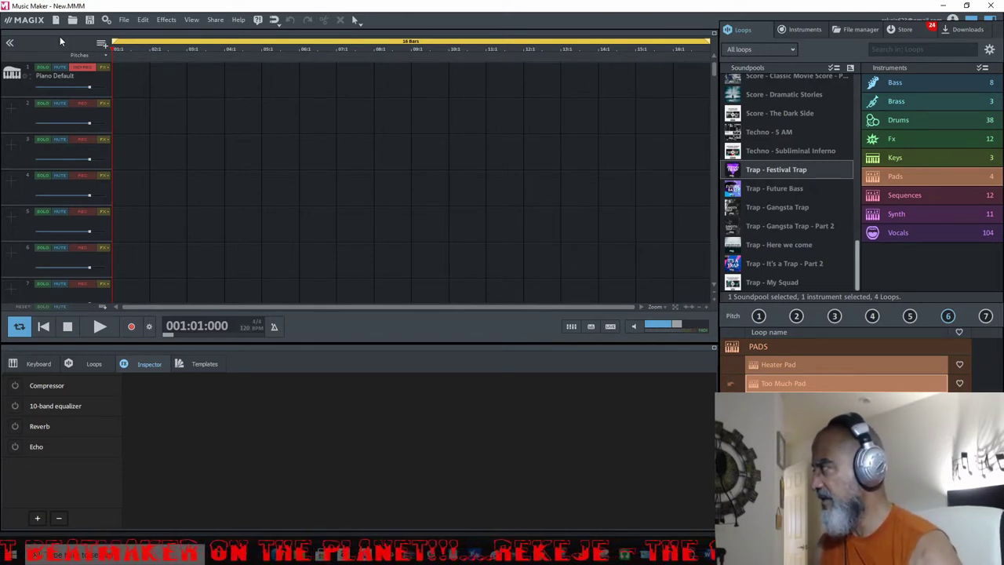
- View the instruments available for track 2, including the Bass Machine presets, and leave the track unassigned
click(10, 112)
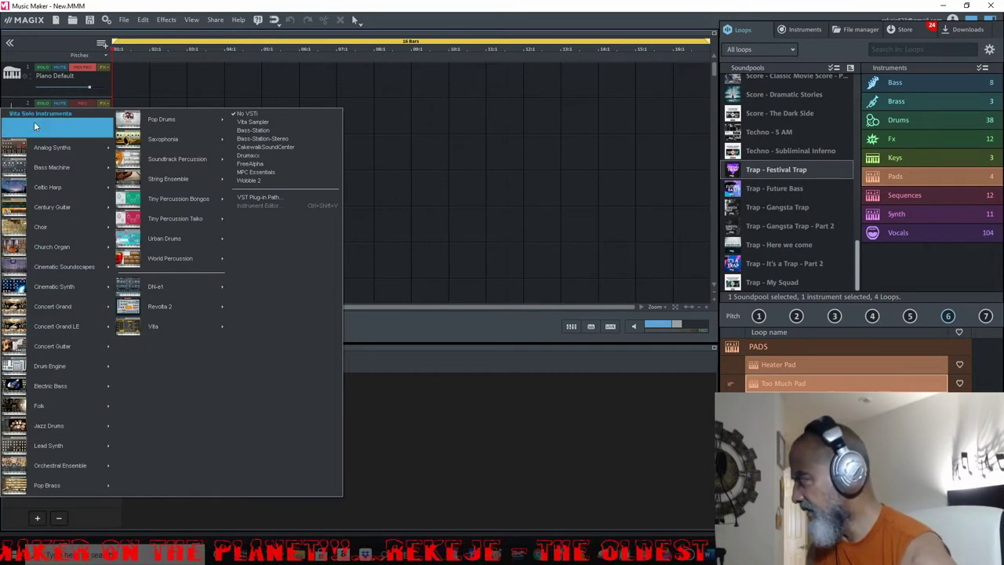
mouse_move(56, 164)
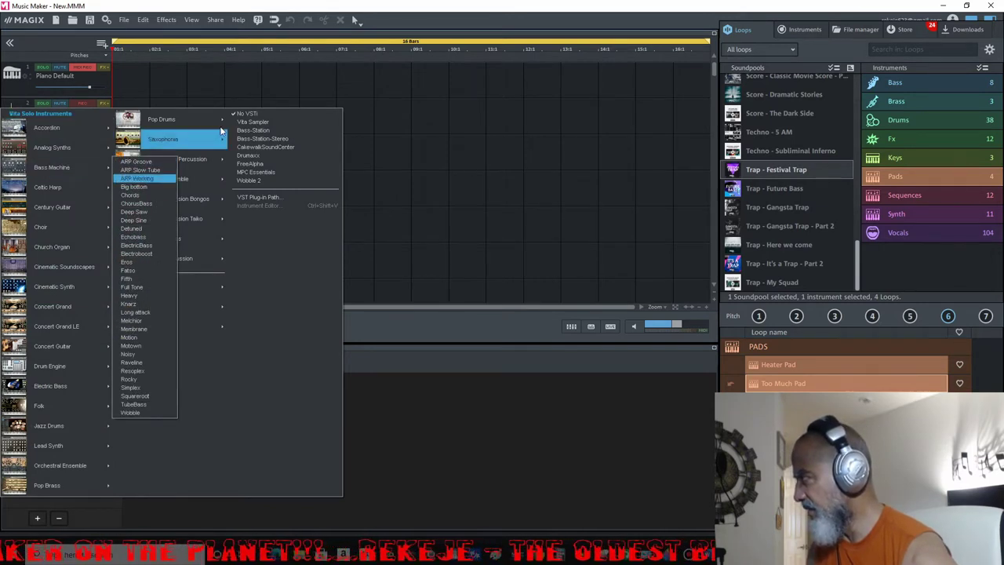
click(256, 83)
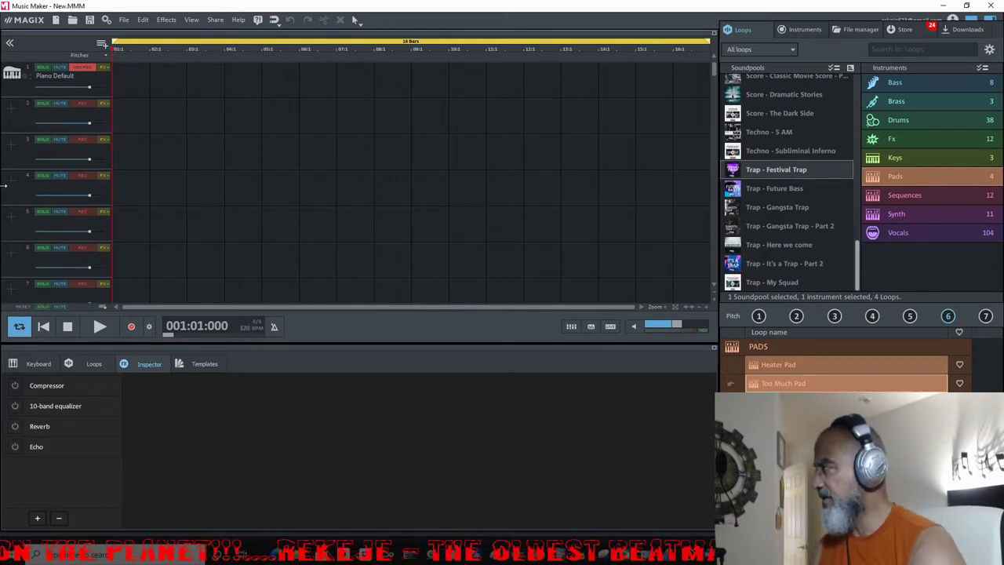
- Audition the Call Bass A loop from the Bass category at pitch 2, and place it at pitch 6 at the start of track 2
click(919, 80)
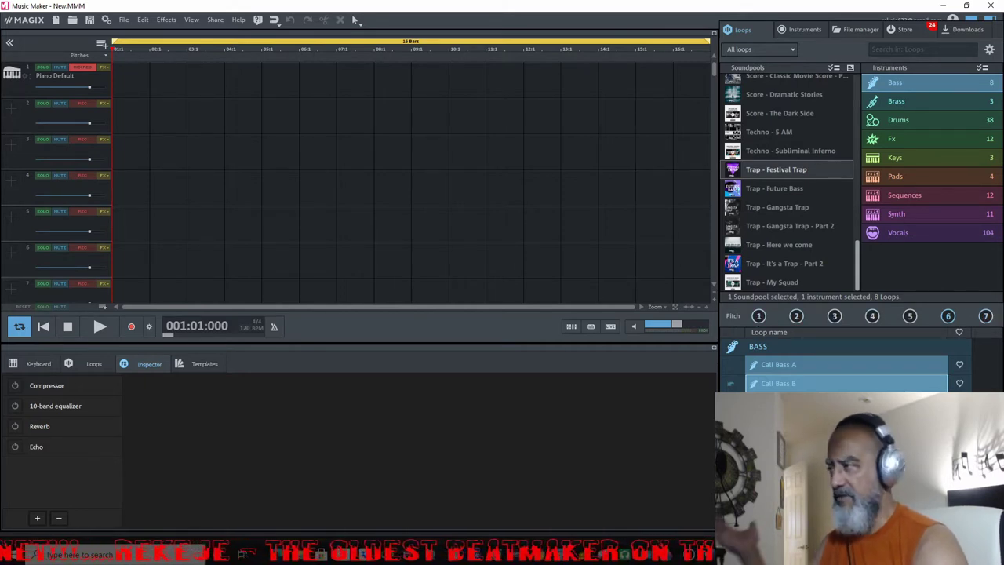
click(812, 362)
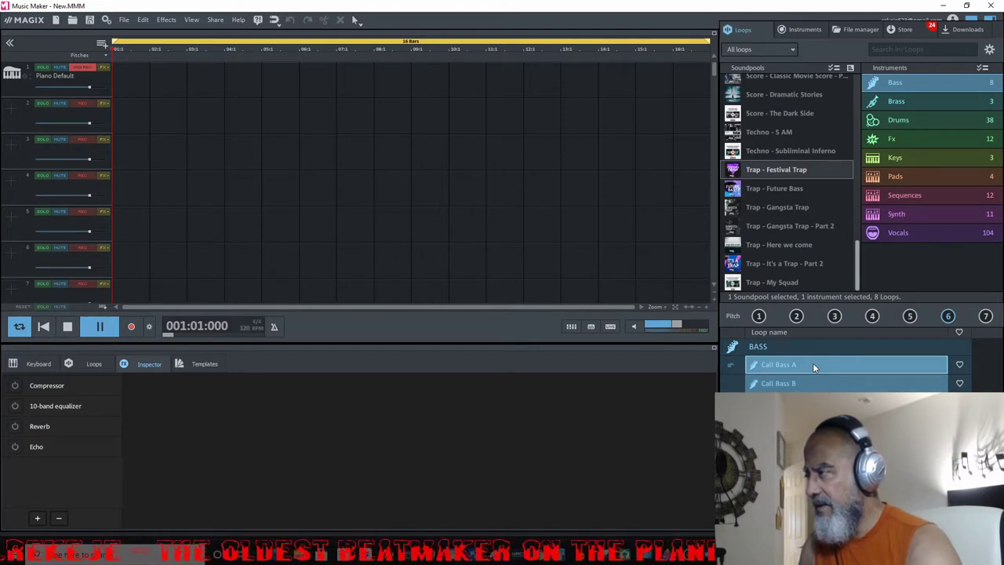
click(796, 317)
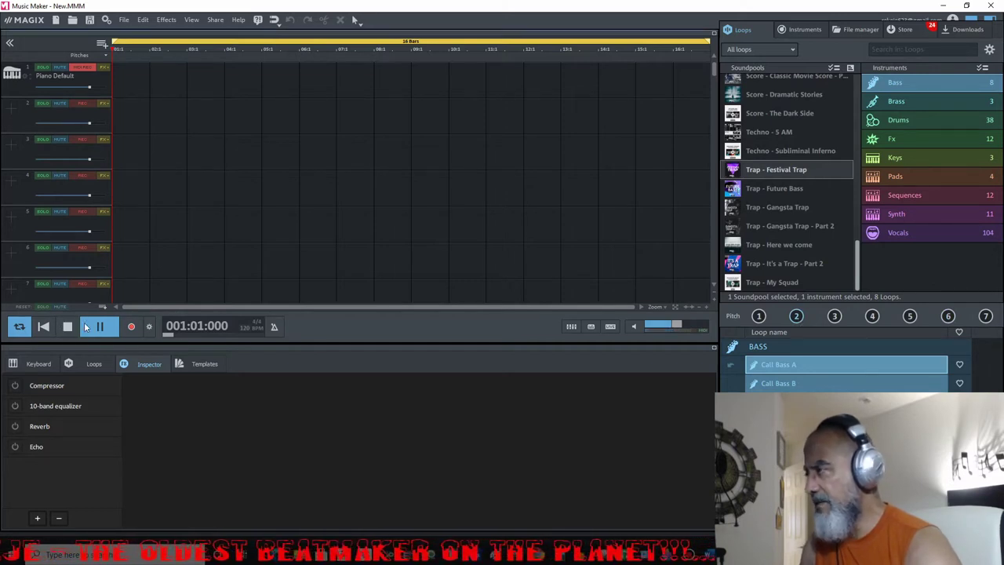
click(948, 317)
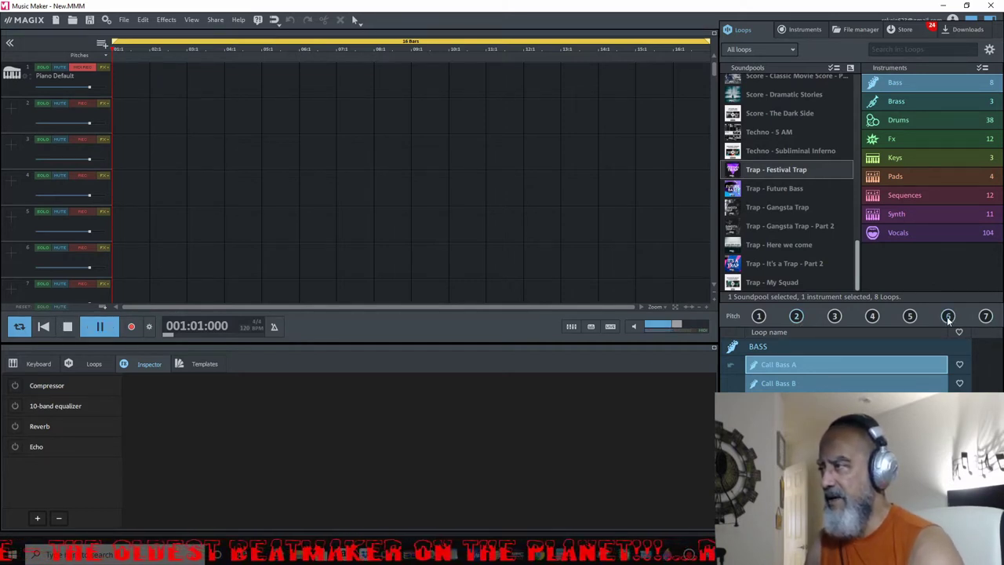
drag(861, 368, 137, 114)
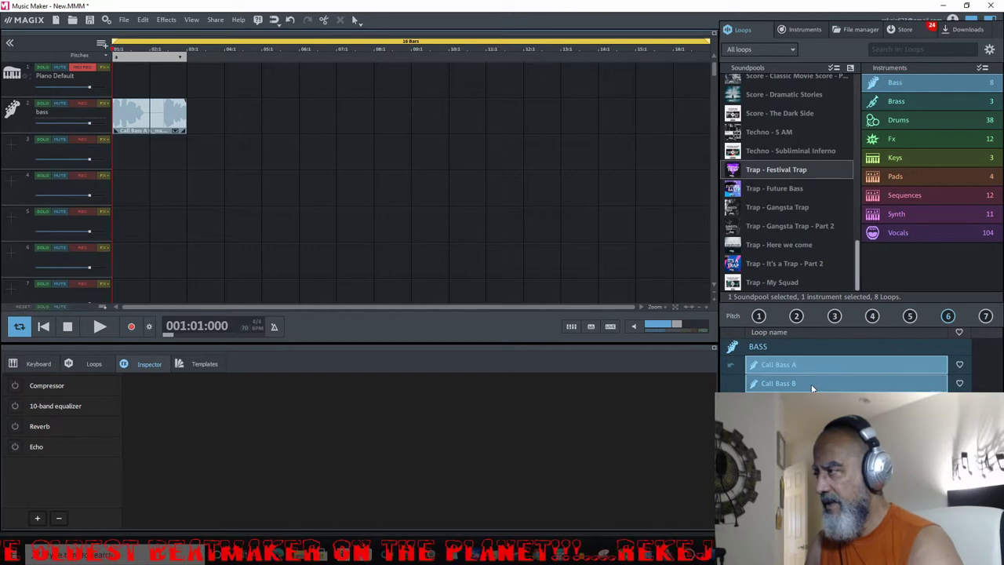
- Place Call Bass A at pitch 2 on track 2 directly after the first loop, declining automatic pitch adjustment
click(796, 316)
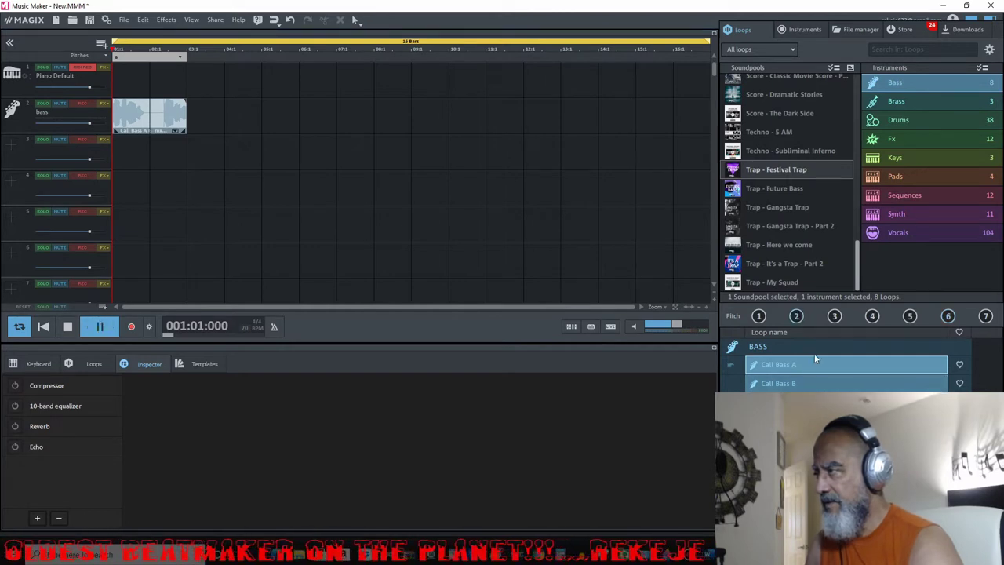
drag(812, 360, 226, 131)
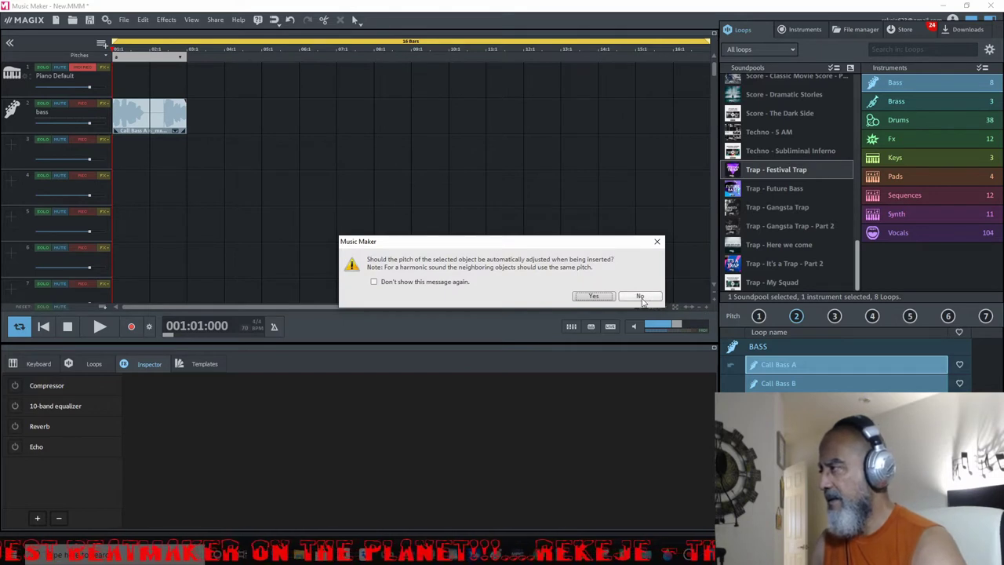
click(640, 296)
drag(213, 154, 228, 132)
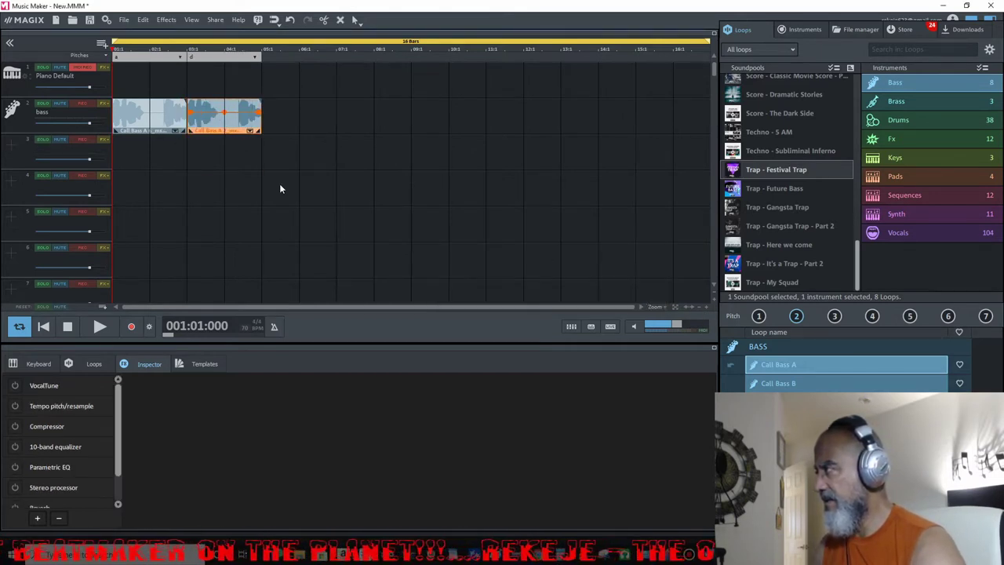
- Play back the two bass loops on track 2 from the start of the arrangement
click(280, 189)
key(space)
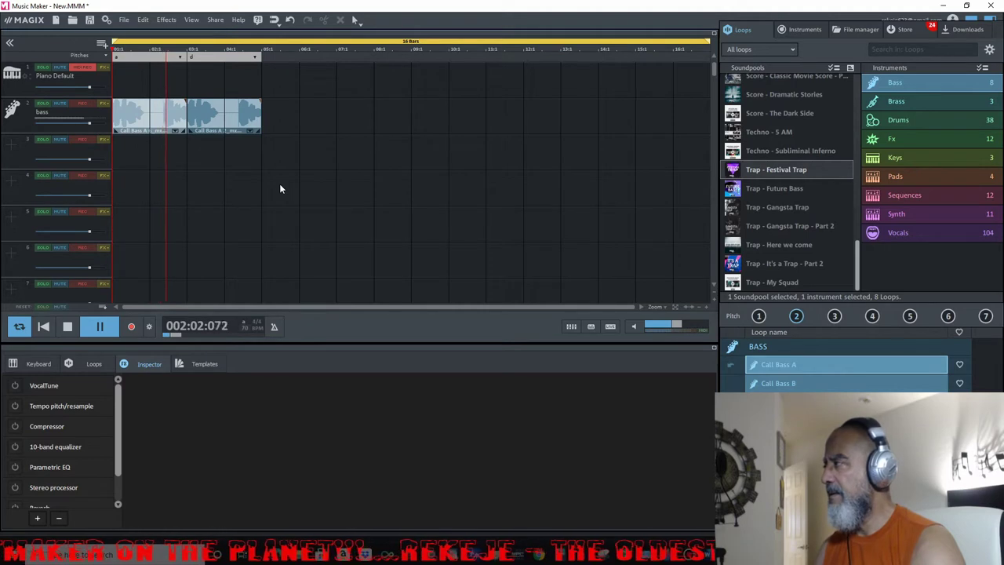
click(69, 326)
- Cut the second bass loop from track 2 and shorten the remaining Call Bass A loop to one bar
click(243, 119)
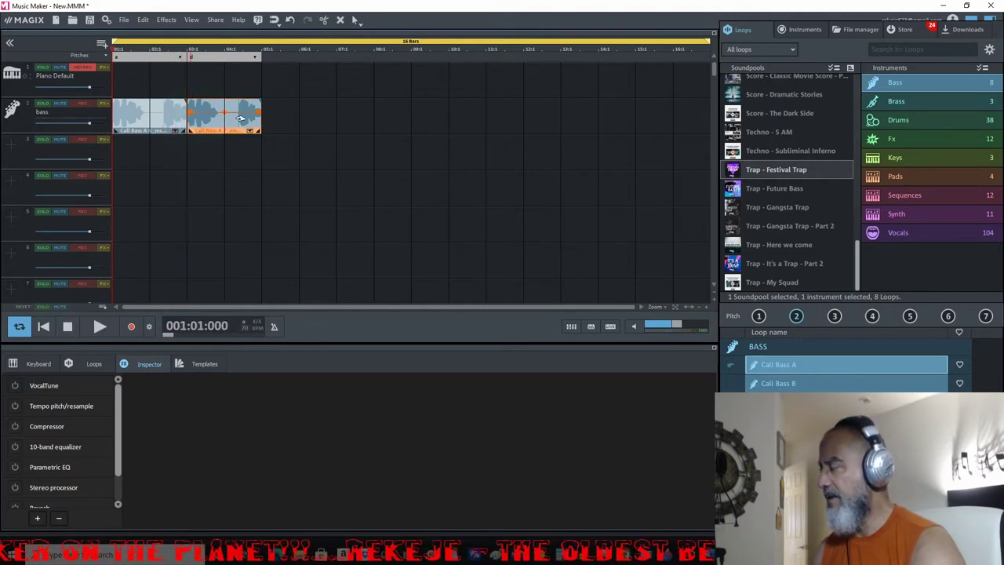
right_click(245, 126)
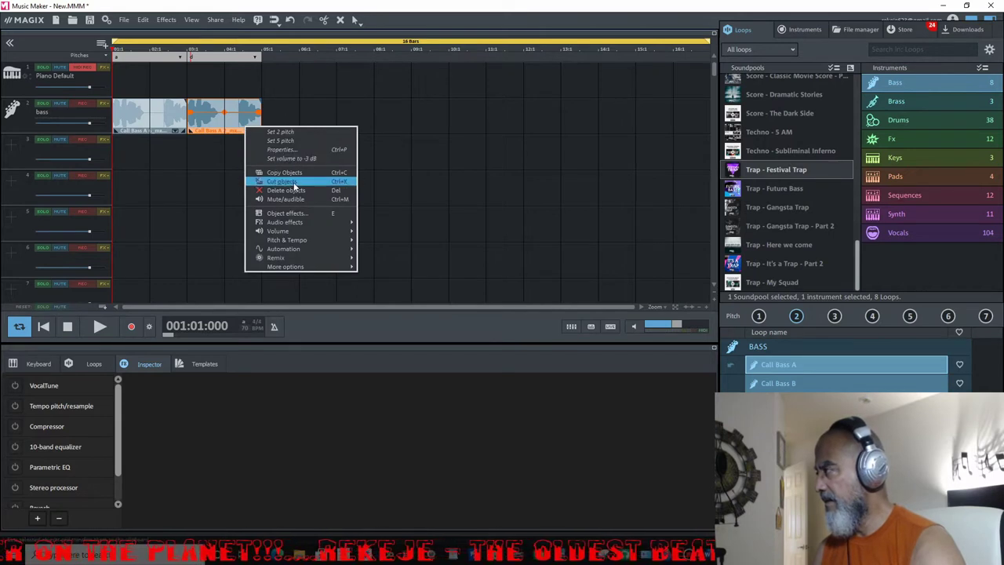
click(294, 182)
right_click(181, 133)
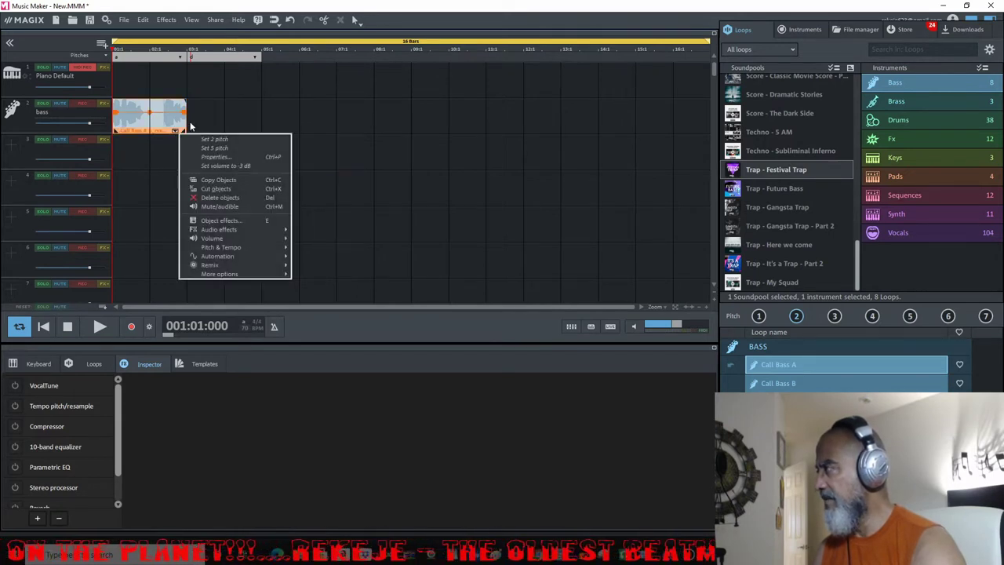
click(191, 124)
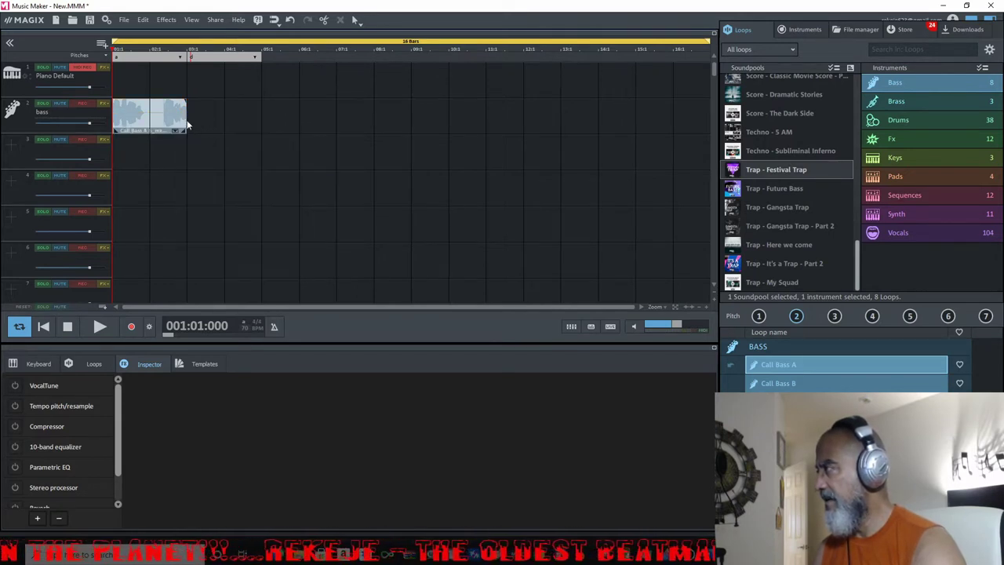
drag(181, 118, 149, 118)
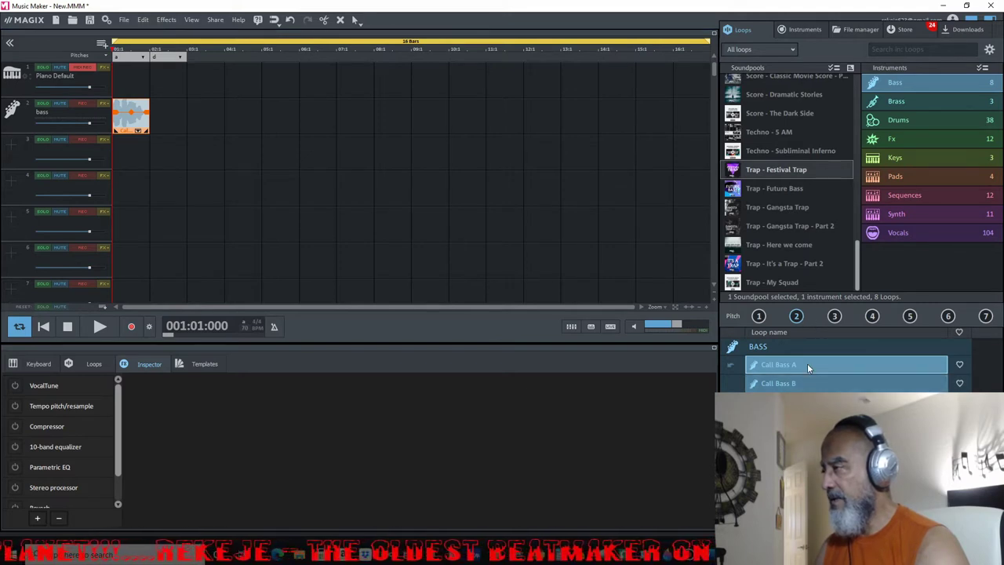
- Place Call Bass A at pitch 2 on track 2 from bar 2 and shorten it to one bar
key(space)
drag(808, 363, 184, 134)
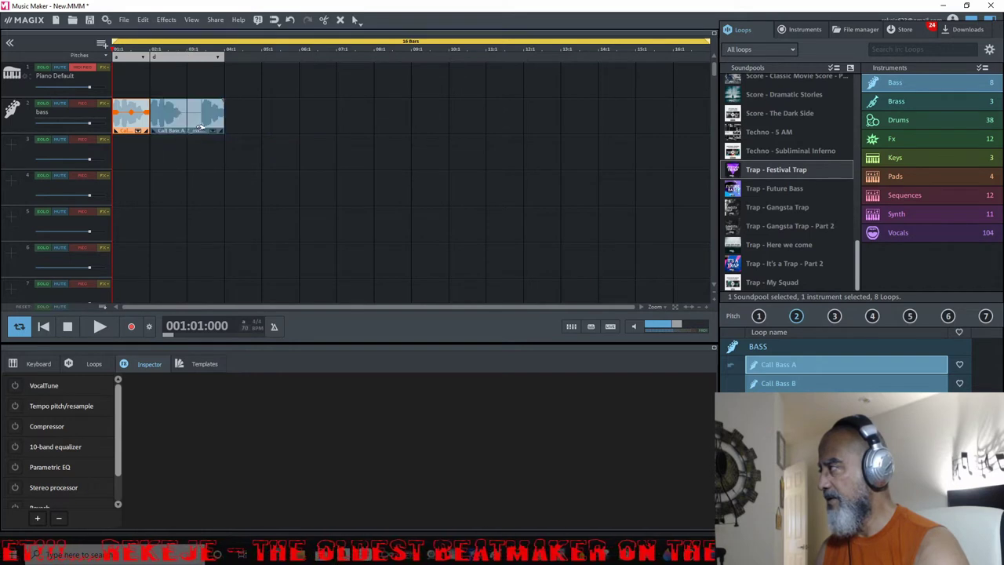
key(ctrl+z)
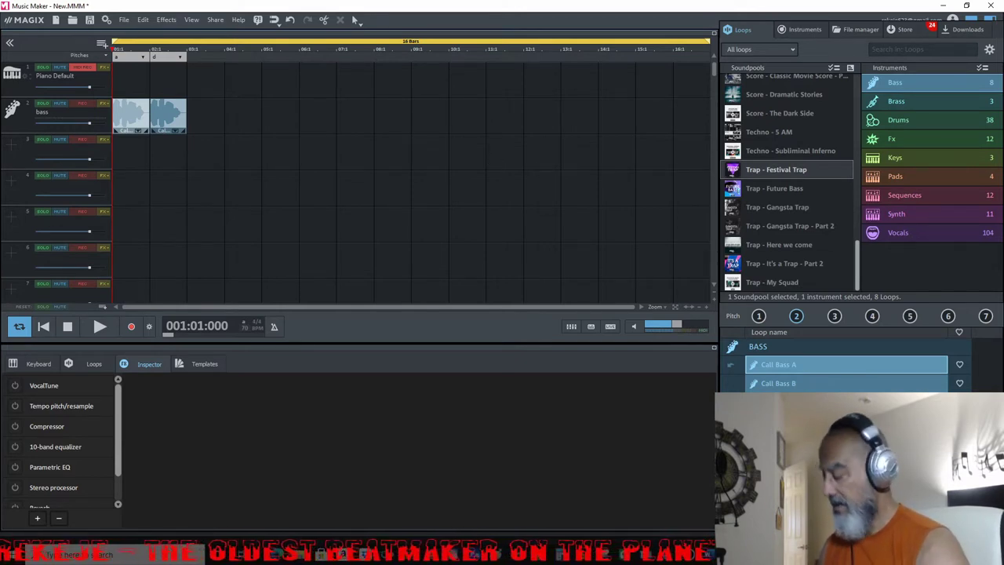
- Duplicate the pair of one-bar bass loops repeatedly until track 2 is filled through bar 16, and briefly play it back
key(ctrl+a)
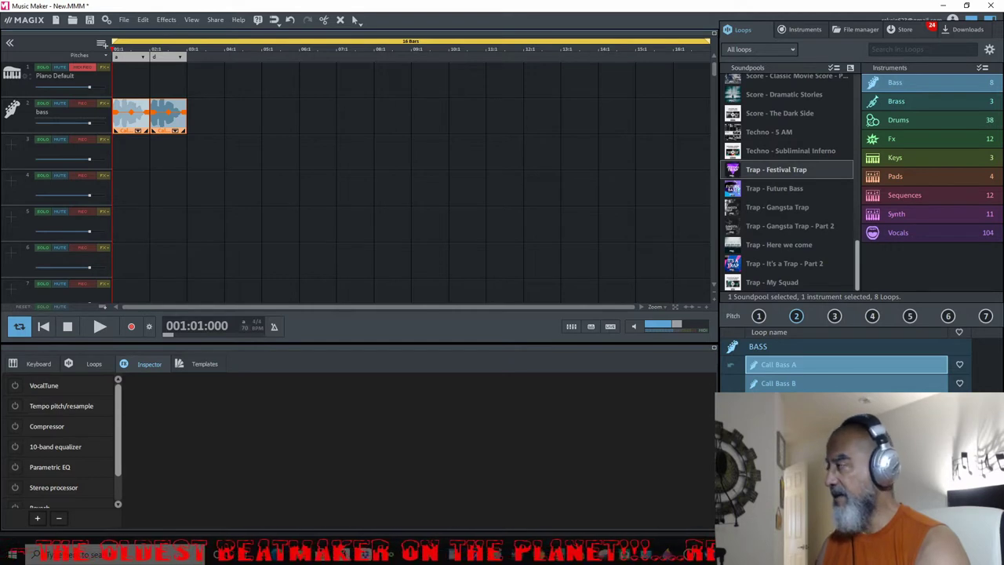
key(ctrl+d)
key(ctrl+d)
key(ctrl+d)
key(ctrl+d)
key(ctrl+d)
key(ctrl+d)
key(ctrl+d)
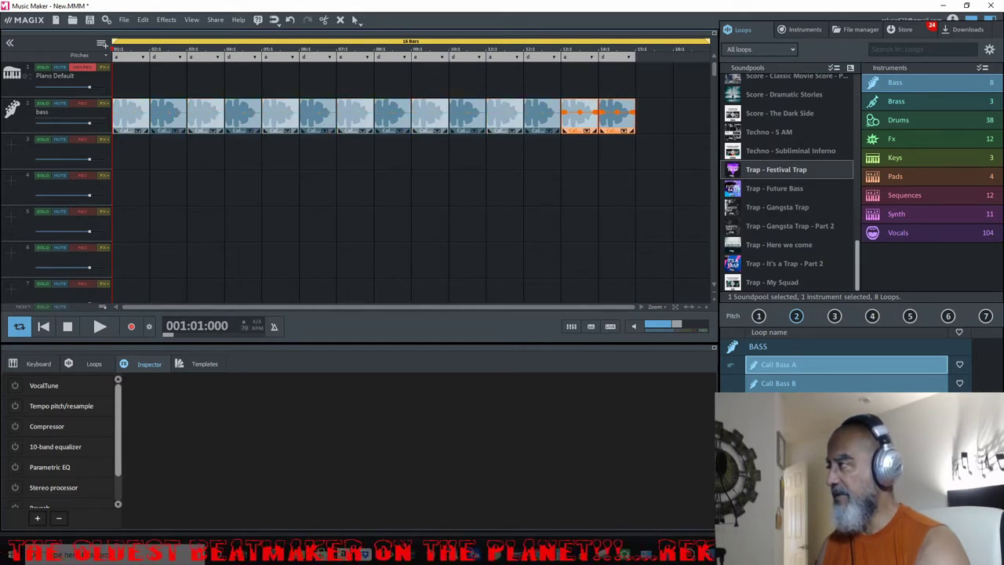
key(space)
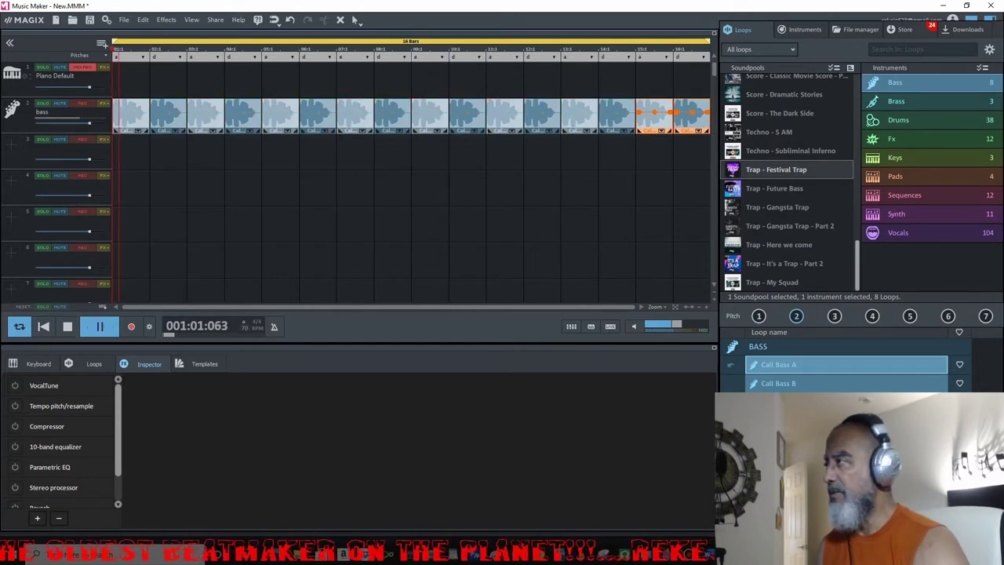
key(space)
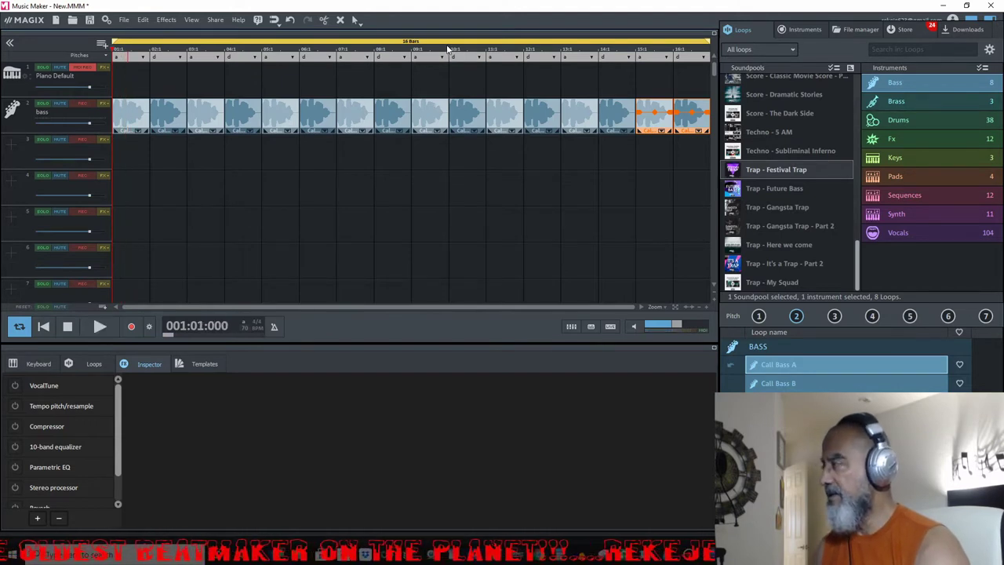
- Shorten the playback range to 7 bars and extend it back to 16 bars
drag(709, 41, 369, 49)
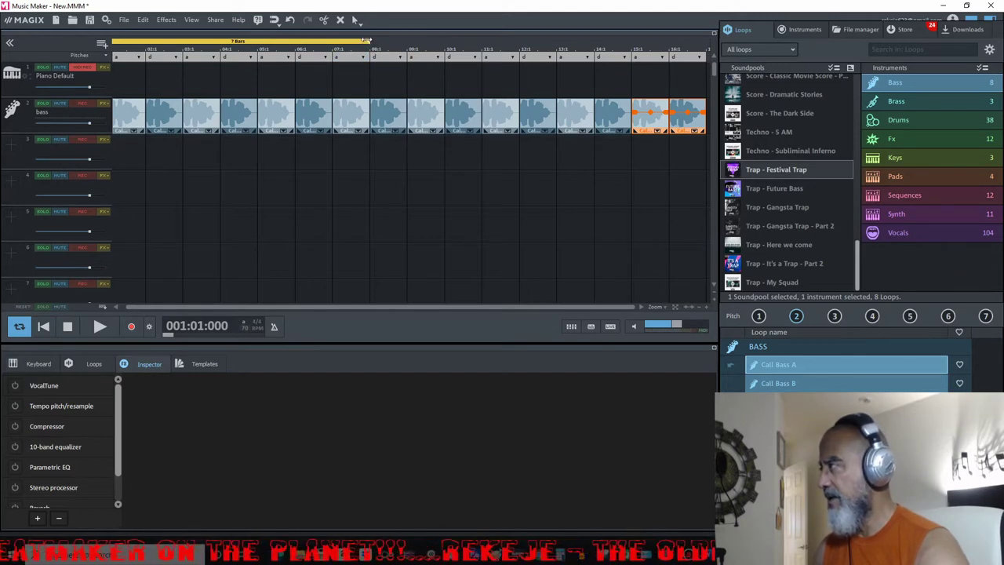
drag(365, 40, 706, 73)
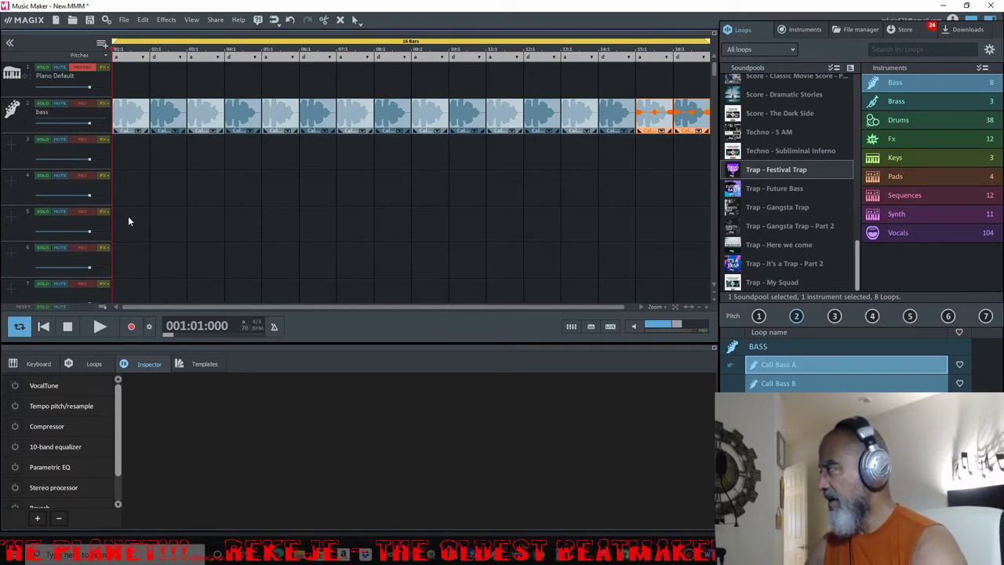
- Audition Call Drums A from the Drums category and place it on track 3 starting at bar 3
click(910, 119)
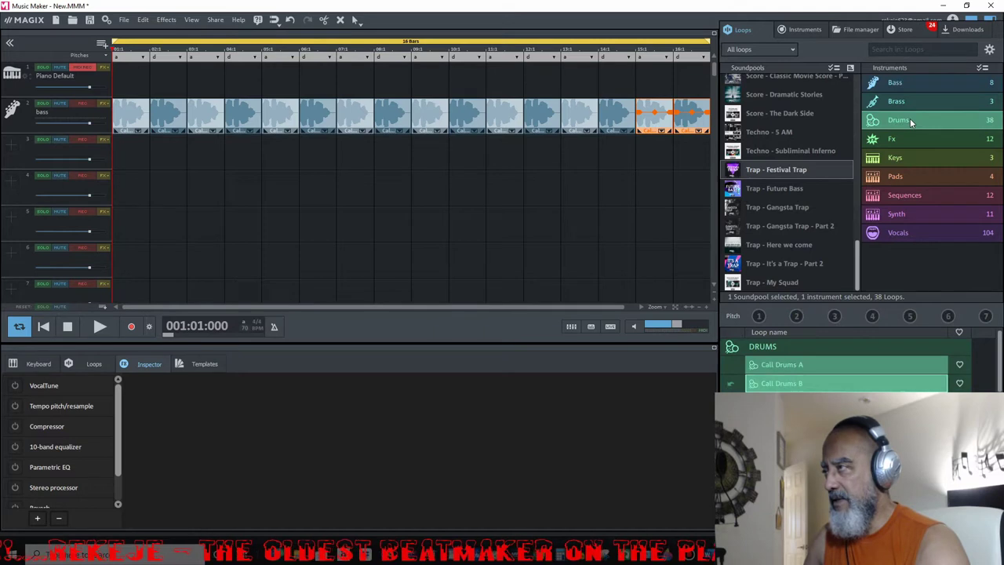
click(850, 363)
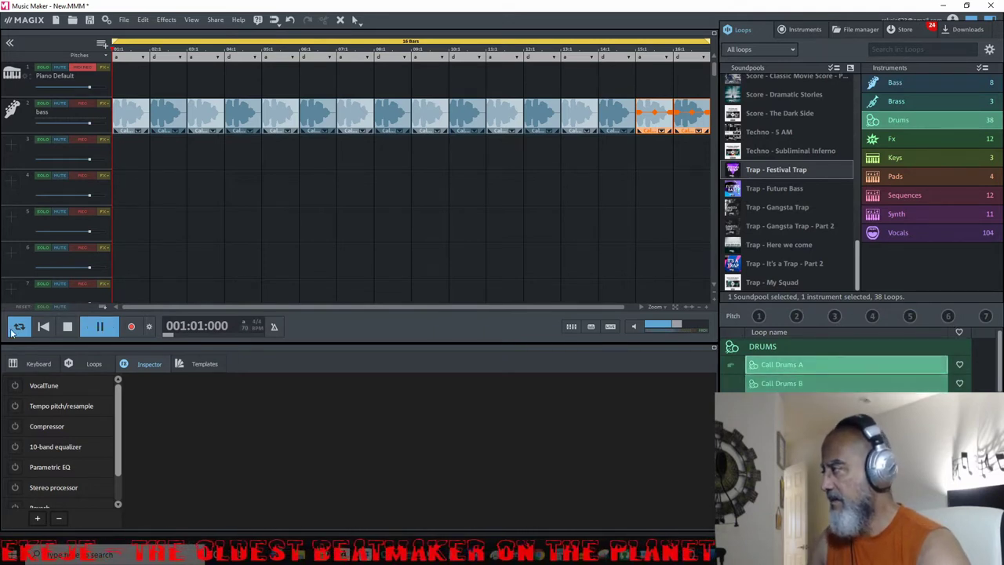
click(68, 327)
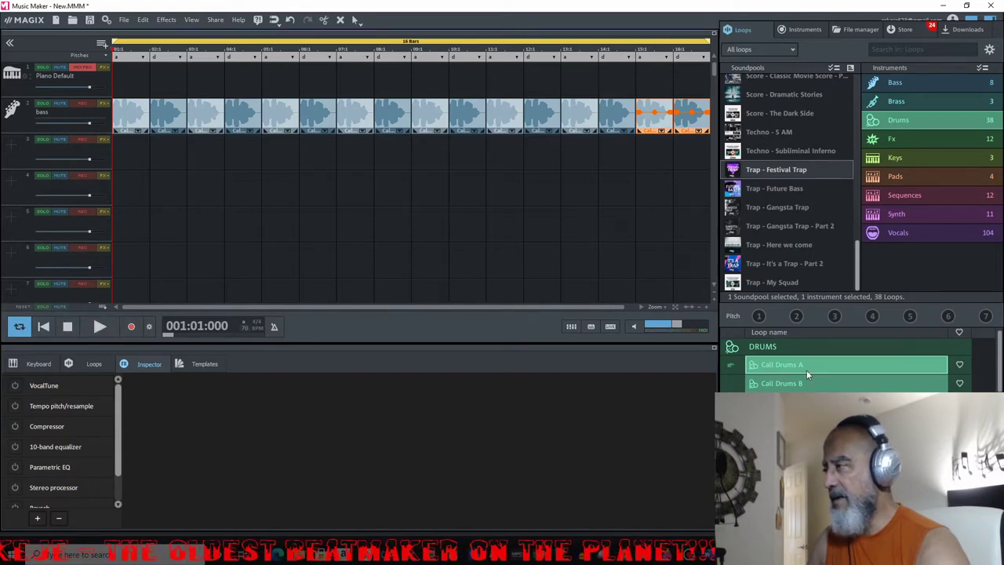
drag(807, 370, 261, 167)
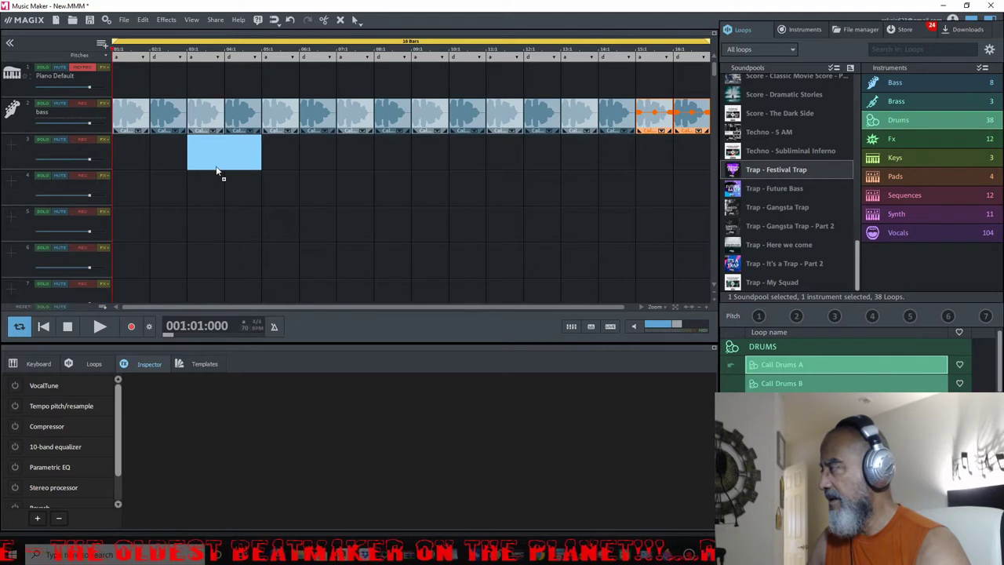
drag(217, 169, 217, 166)
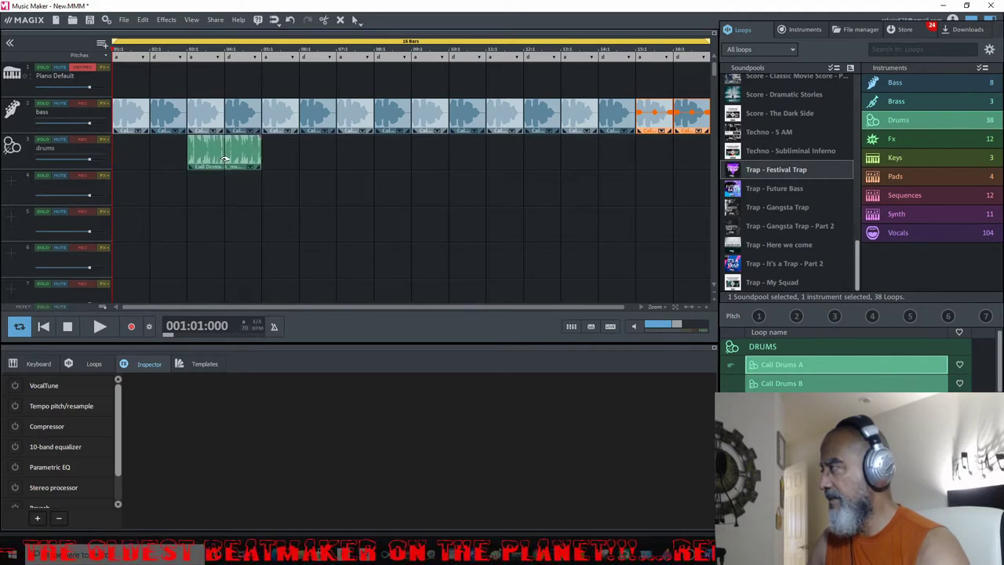
- Duplicate the Call Drums A loop along track 3 through bar 16, and play the bass and drums together
click(224, 160)
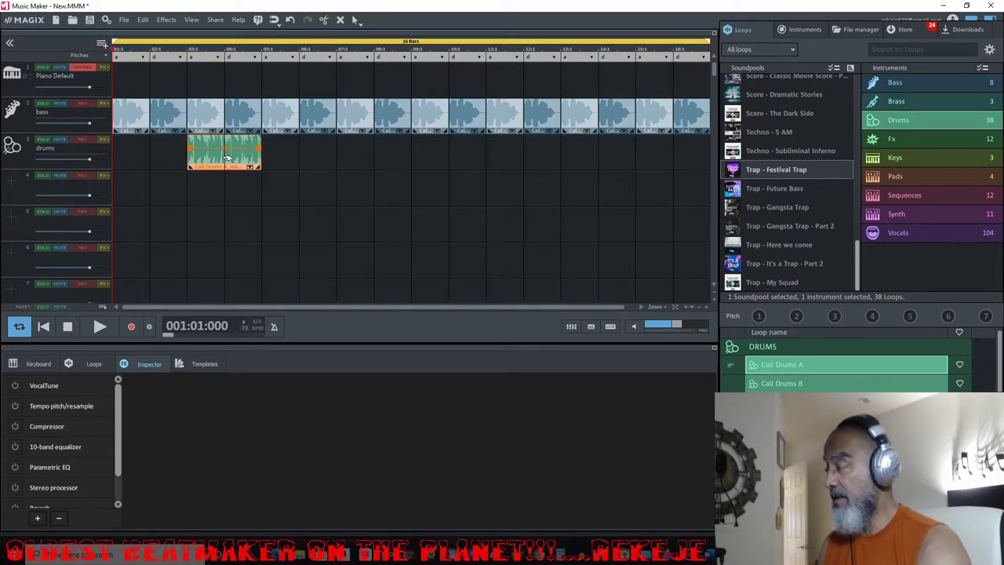
key(ctrl+d)
key(ctrl+d)
key(ctrl+d)
key(ctrl+d)
key(ctrl+d)
key(ctrl+d)
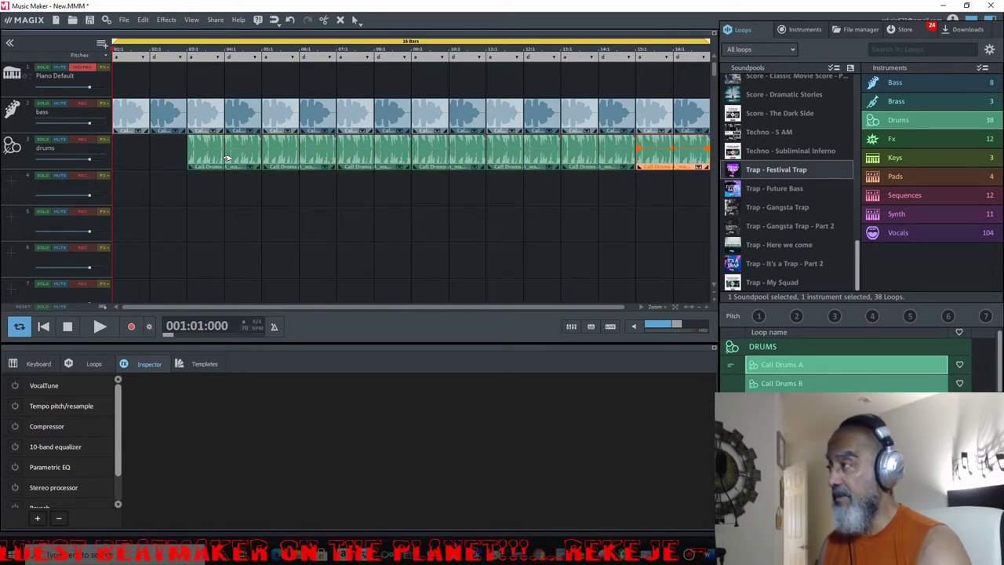
click(401, 202)
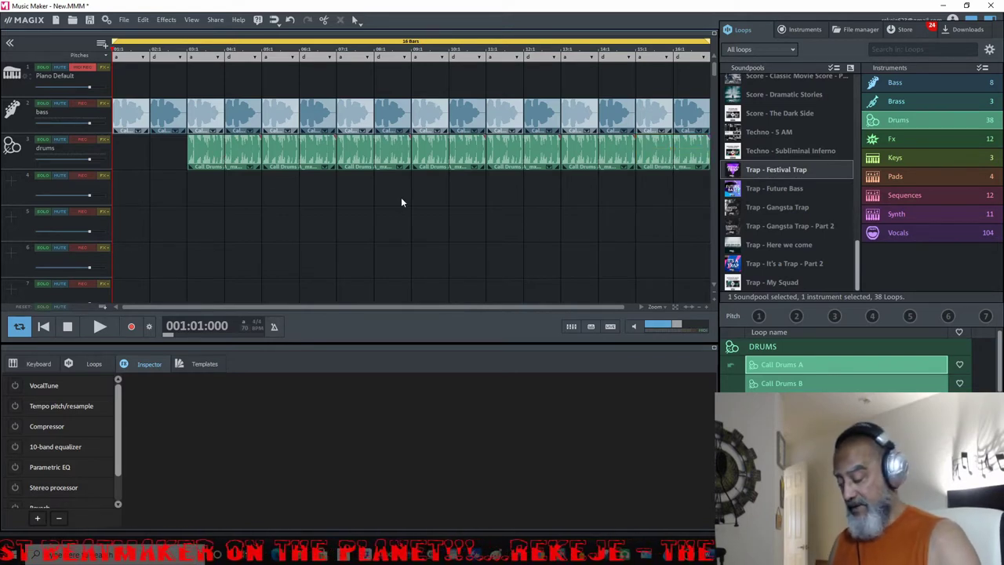
key(space)
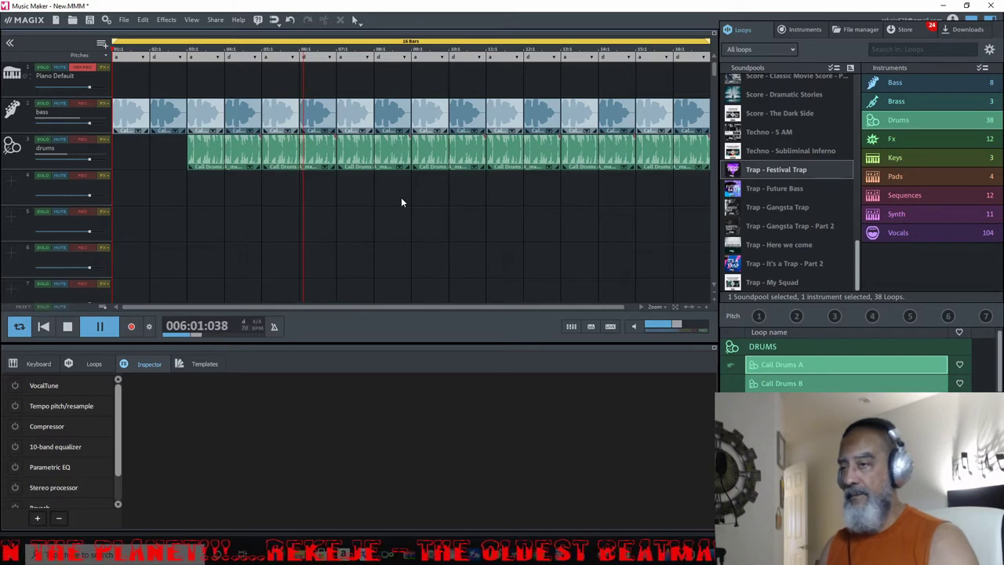
key(space)
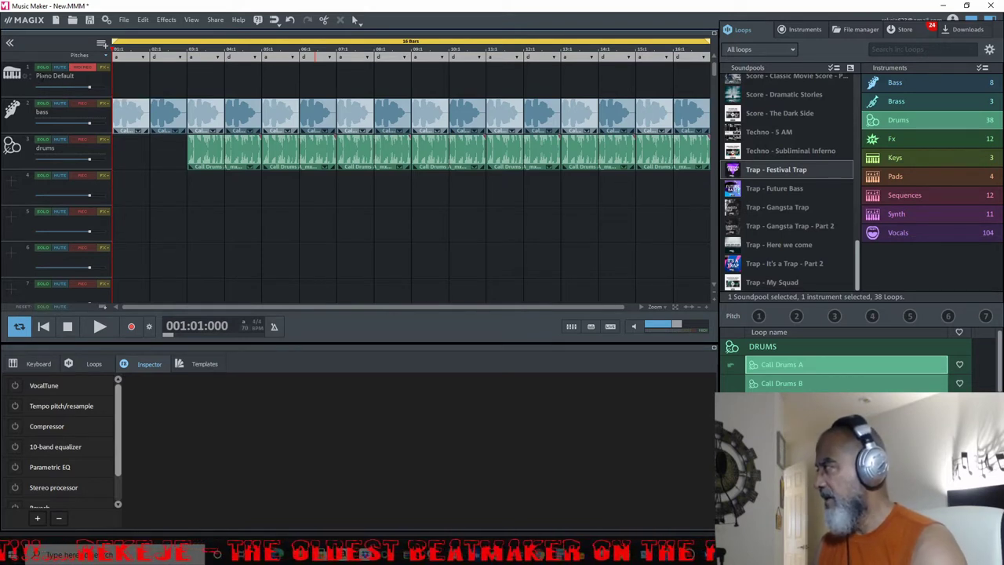
- Delete the unused Piano Default track
right_click(16, 88)
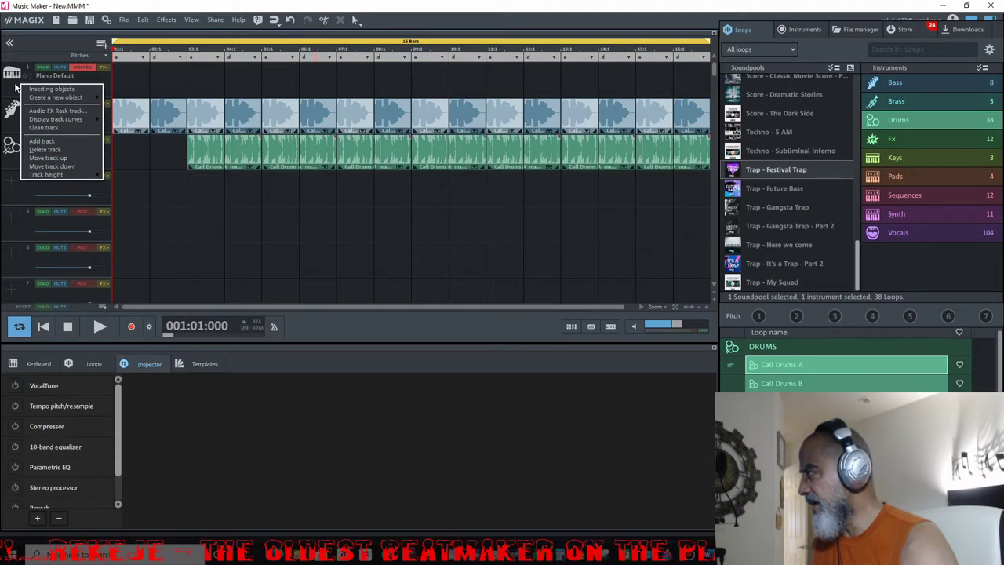
click(47, 149)
click(596, 294)
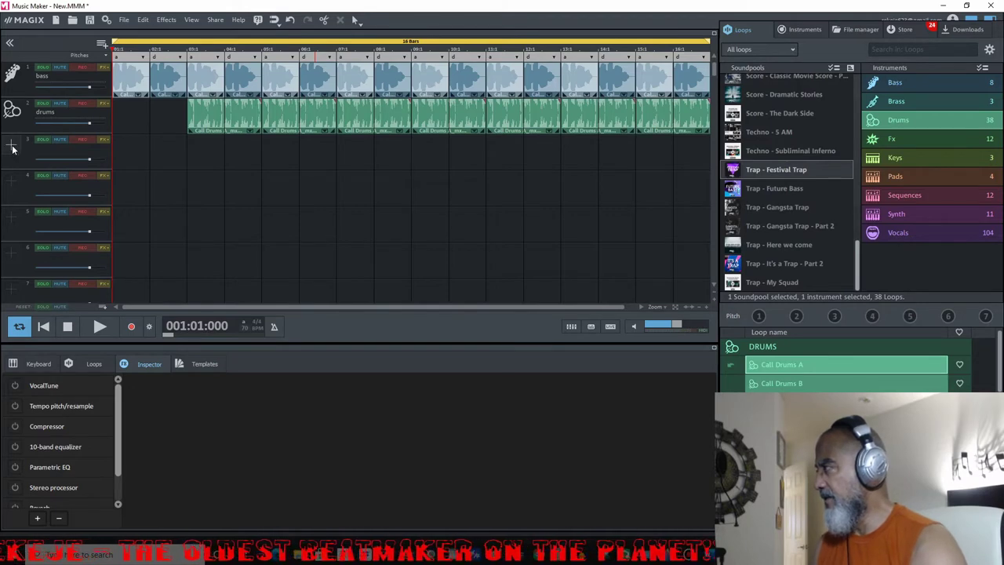
- Assign the Cathedral synth preset from the Cinematic Synth's Keys group to empty track 3, and close its instrument window
click(12, 149)
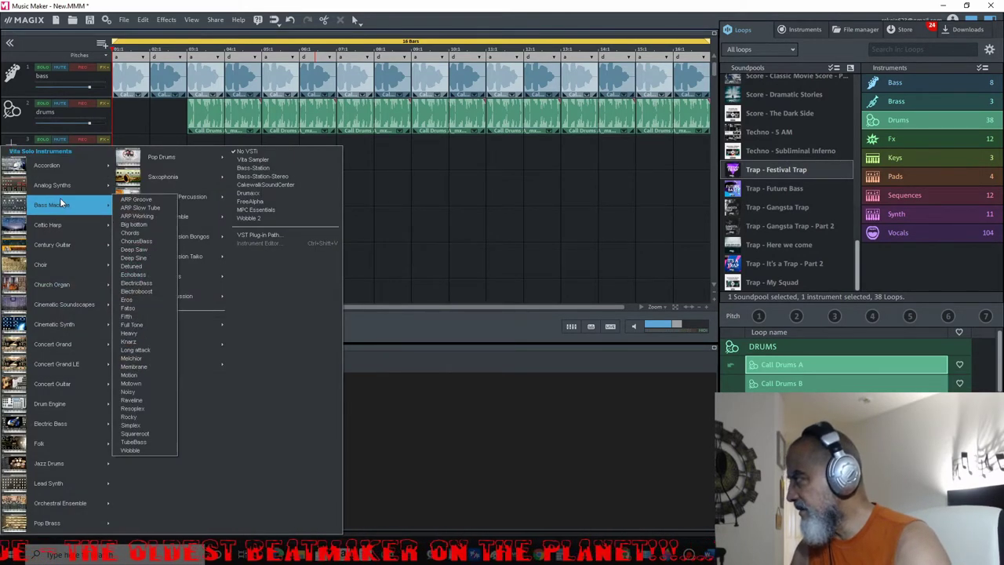
mouse_move(83, 324)
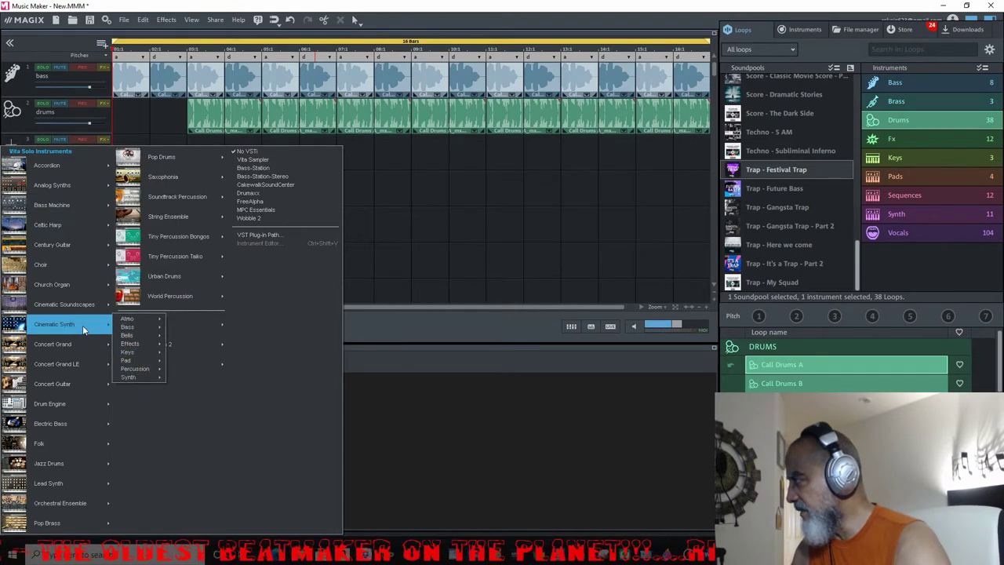
mouse_move(136, 357)
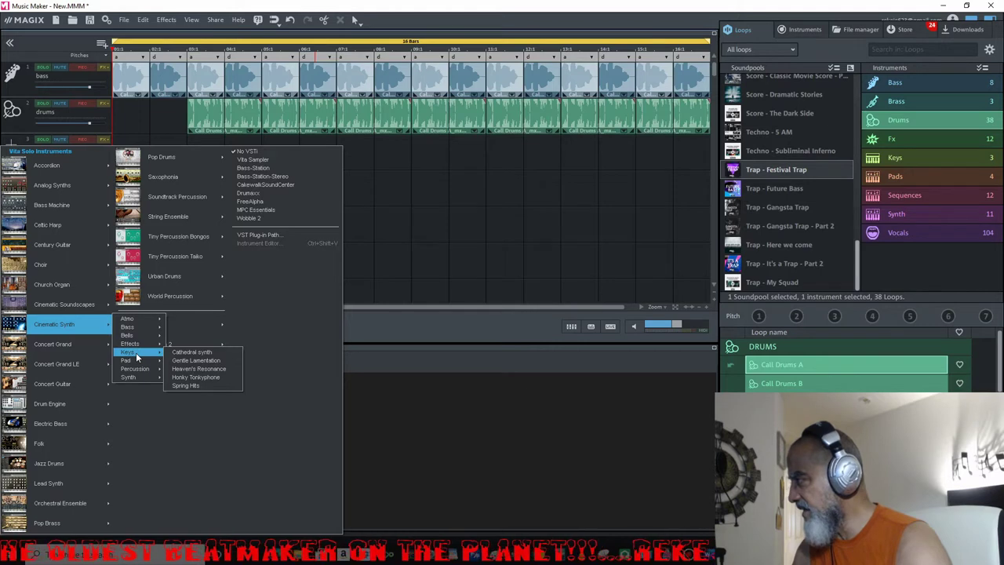
click(216, 356)
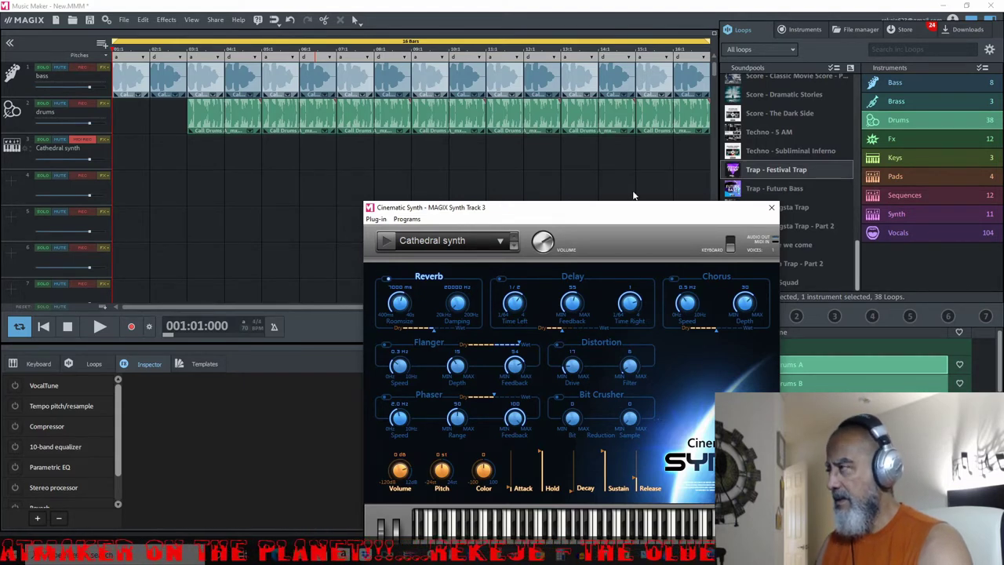
click(771, 207)
- Play the beat from the start twice to try out the Cathedral synth over the bass and drums
click(101, 326)
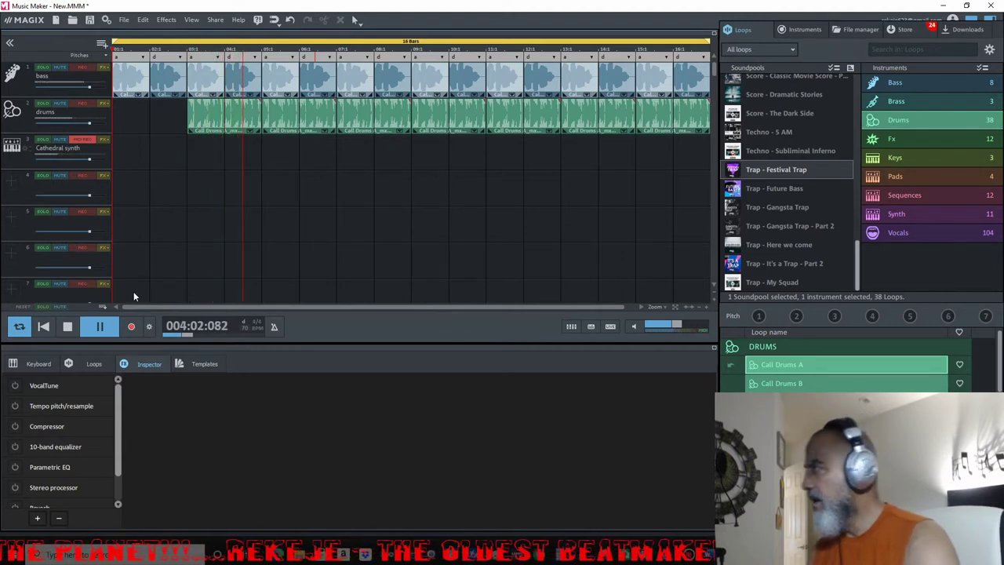
key(space)
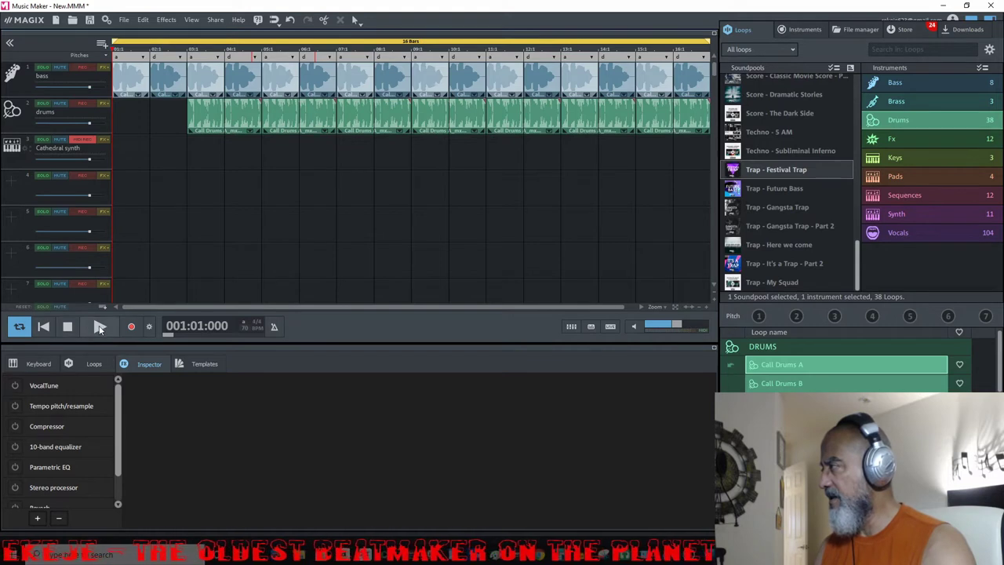
key(space)
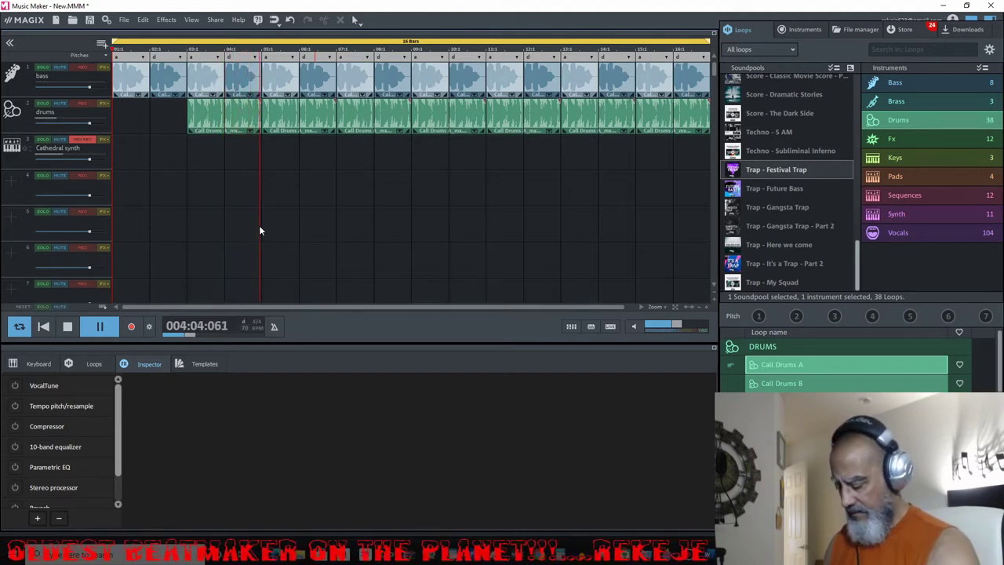
key(space)
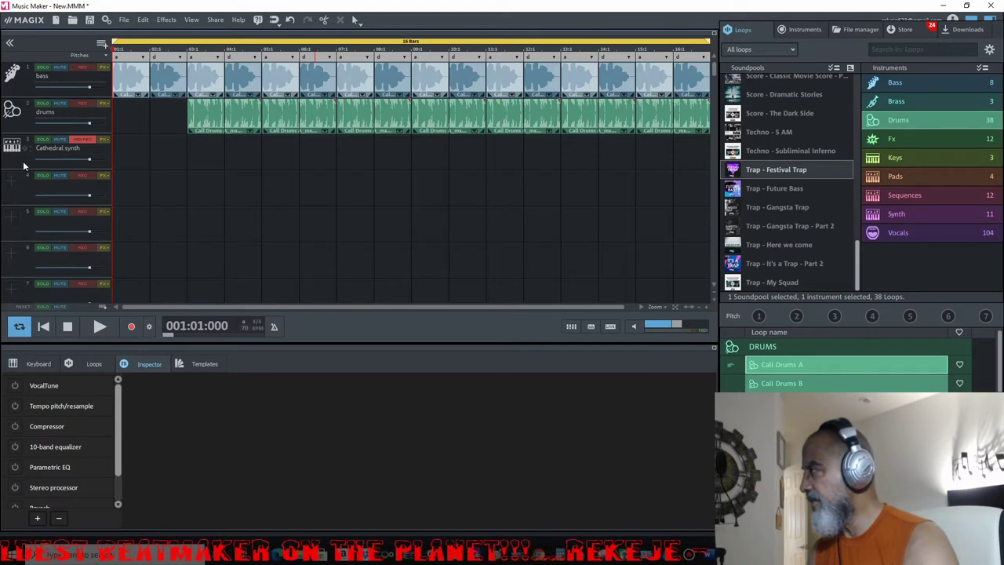
- Replace the Cathedral synth on track 3 with the Concert Grand's Piano Chorus preset, and close its instrument window
click(11, 146)
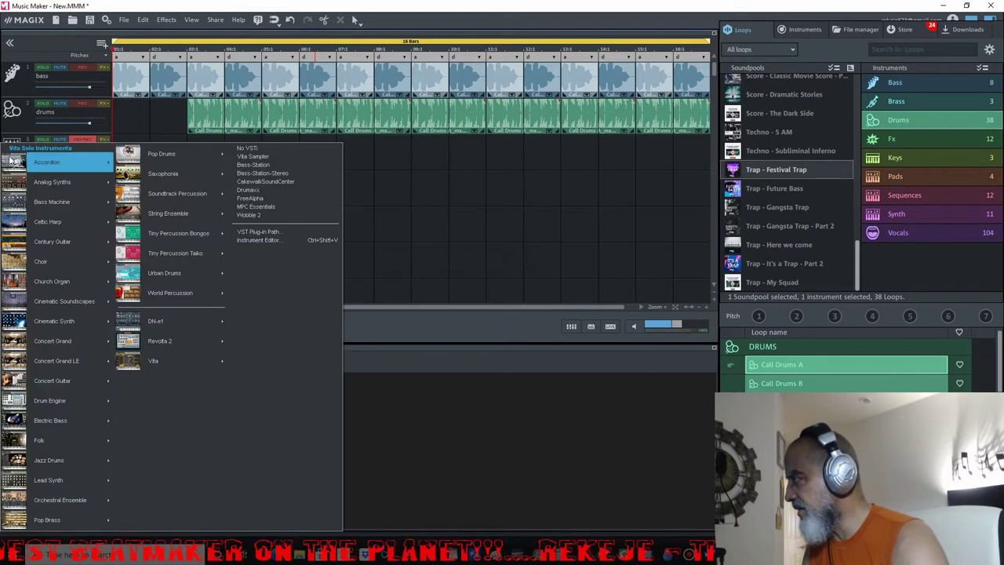
mouse_move(68, 339)
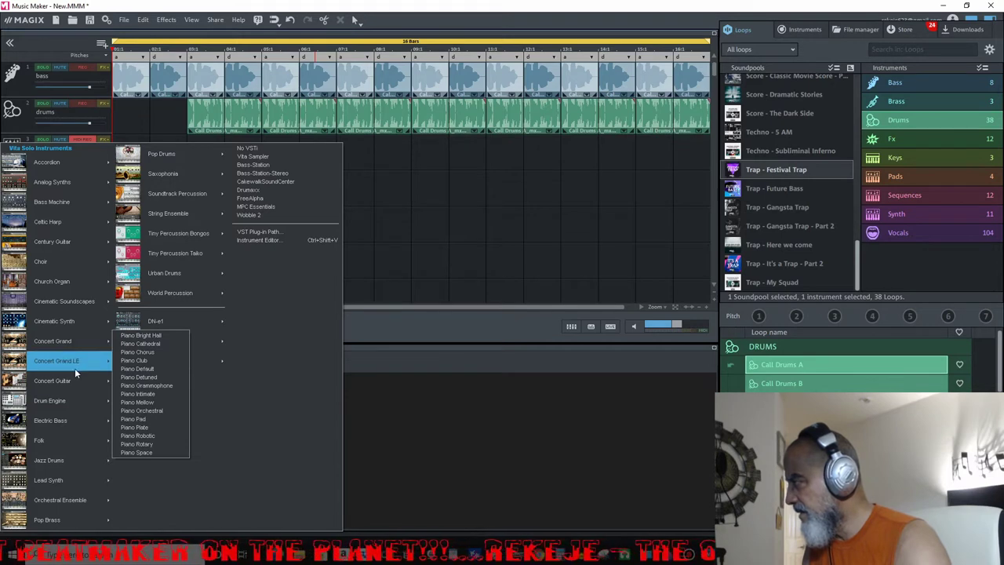
mouse_move(77, 366)
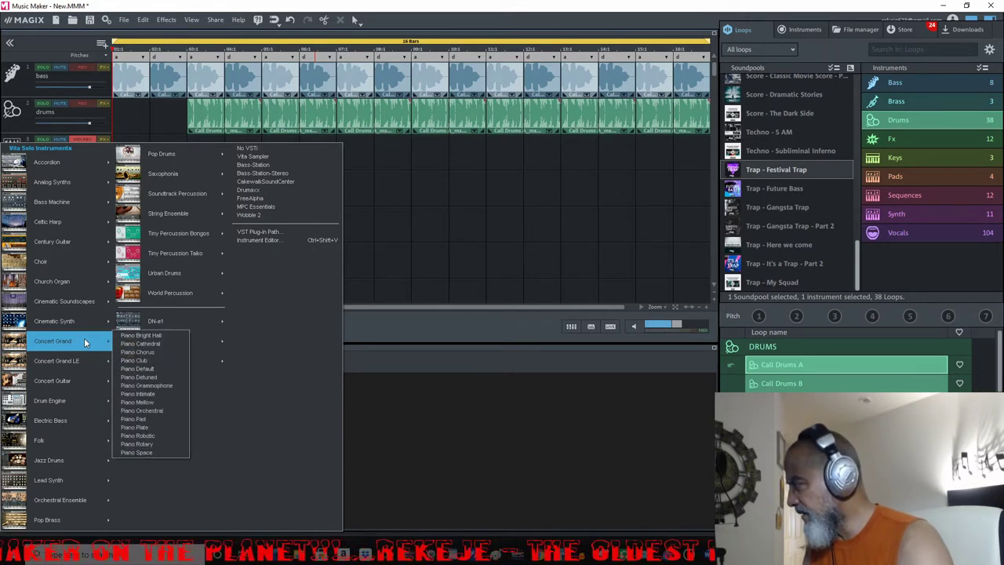
click(160, 351)
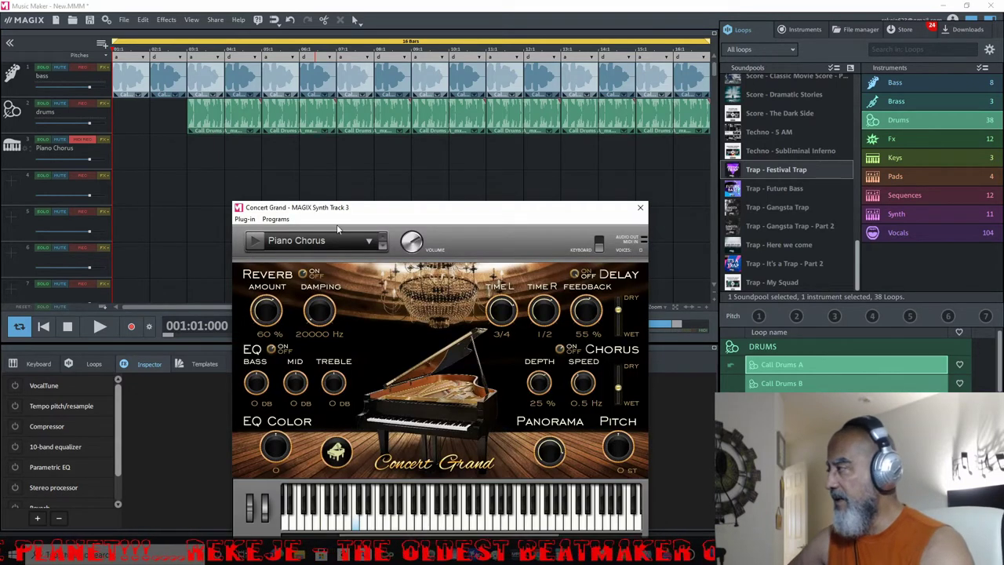
drag(382, 212, 385, 189)
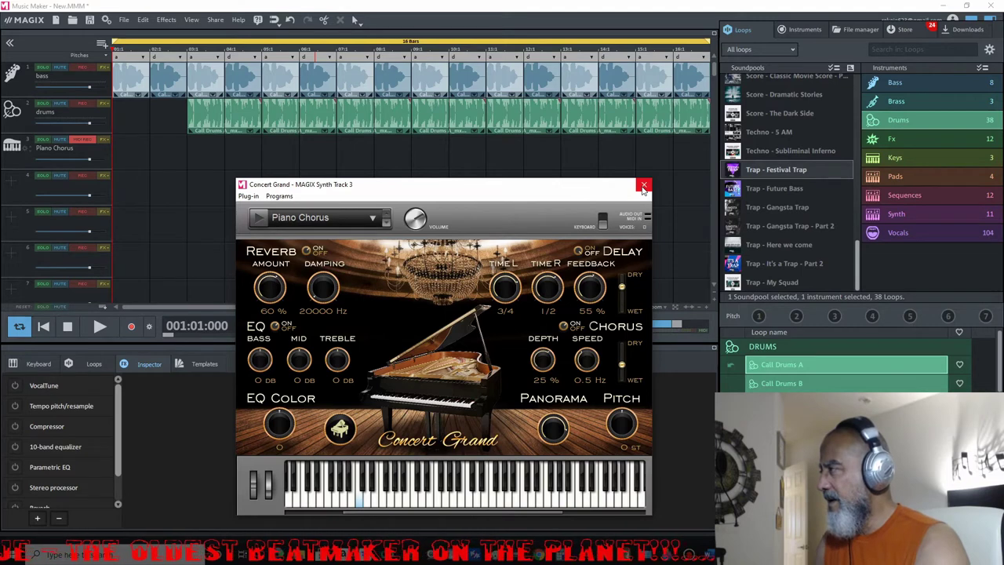
click(643, 187)
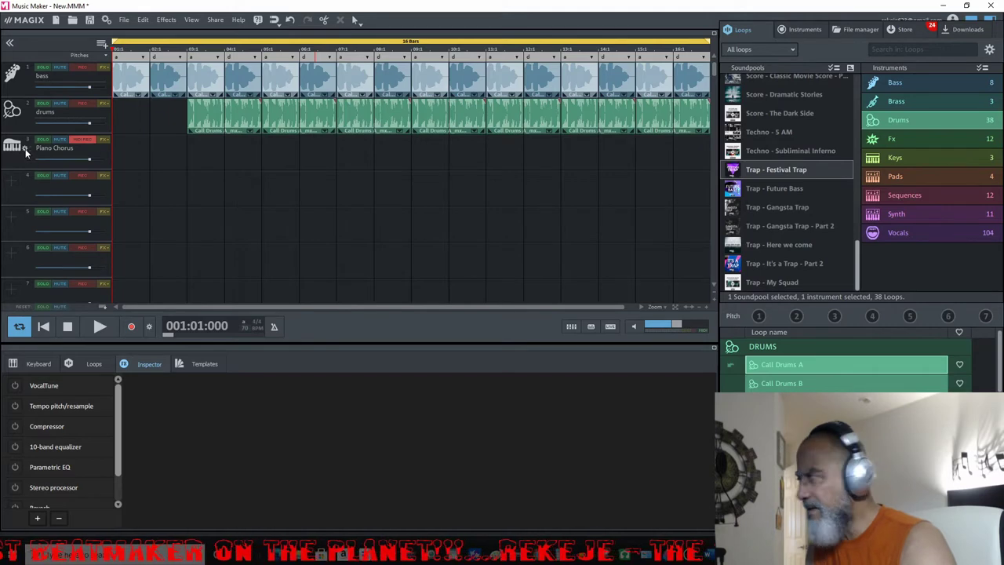
- Reopen the Concert Grand instrument window for track 3 to look over its controls, and close it
click(25, 151)
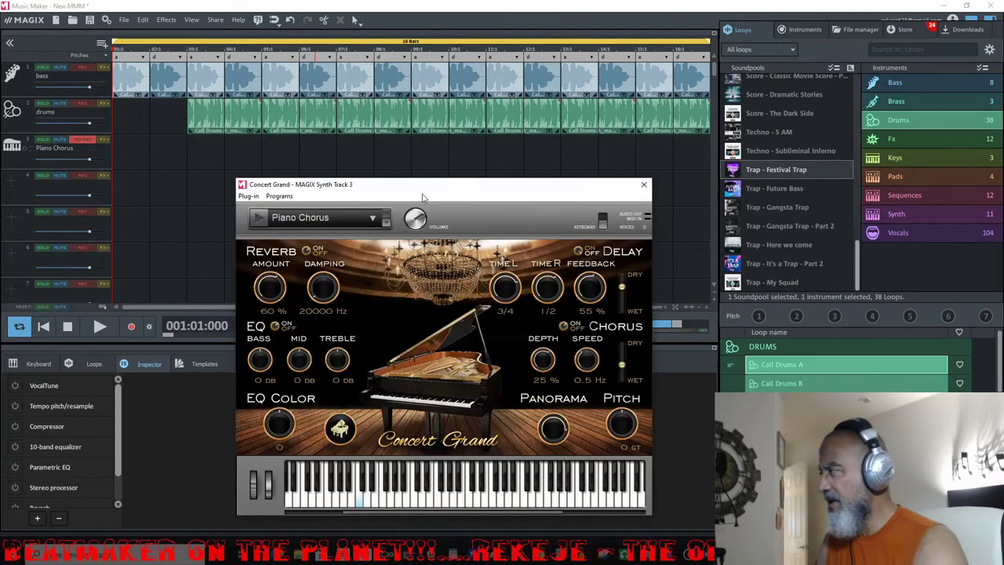
drag(462, 196, 474, 180)
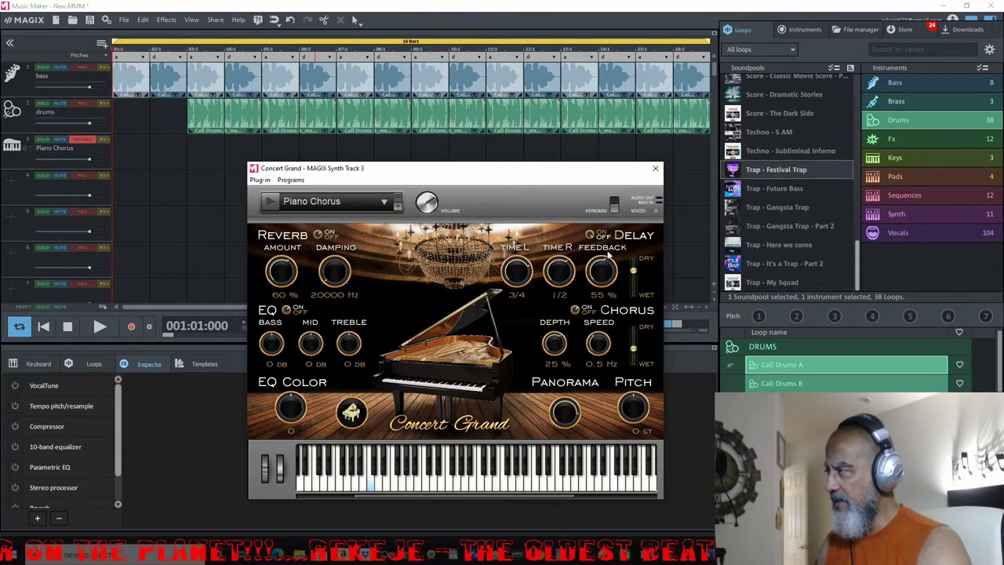
click(655, 169)
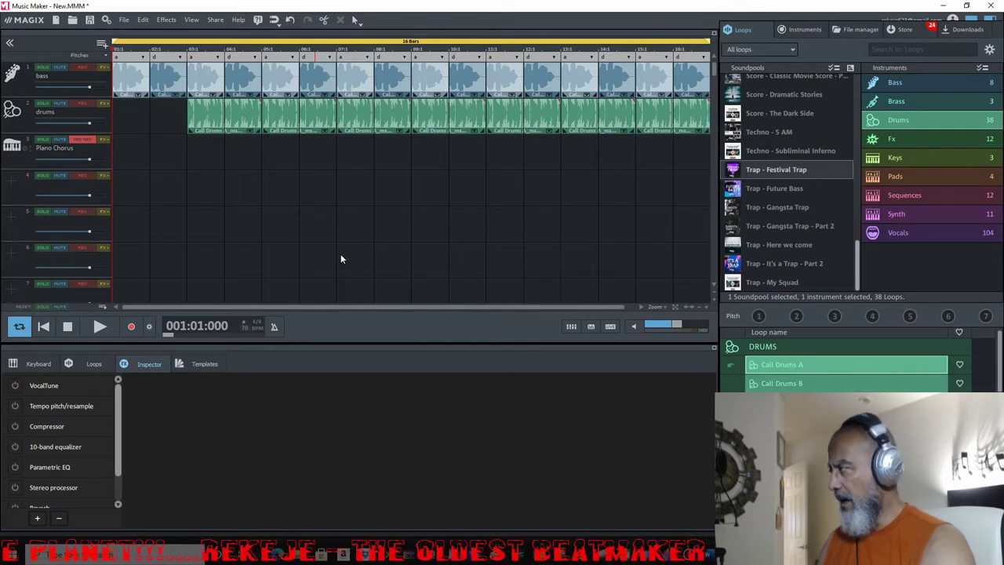
- Rehearse the piano over the beat, turn on the metronome, and record chords as MIDI on track 3 through bar 6
key(space)
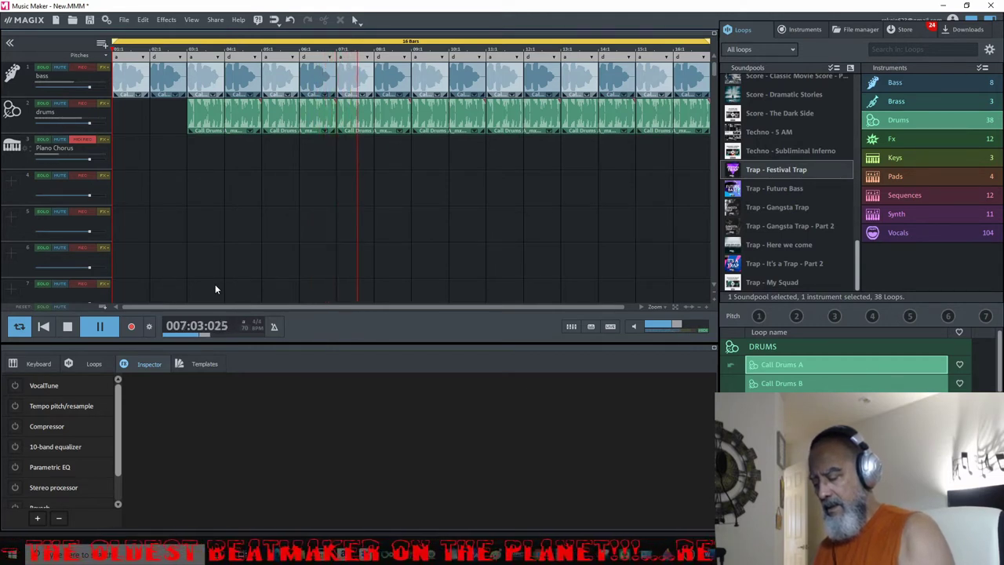
key(space)
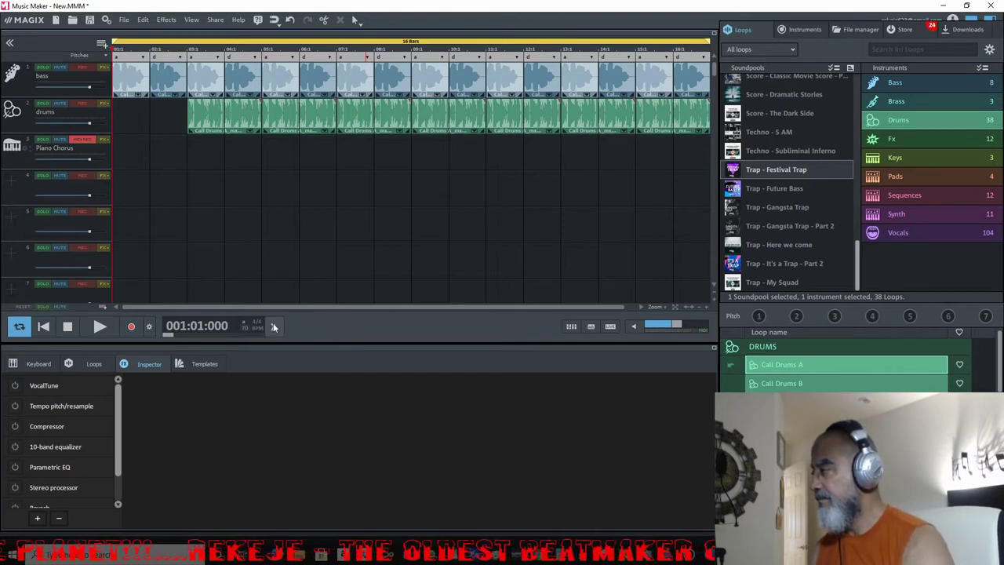
click(135, 326)
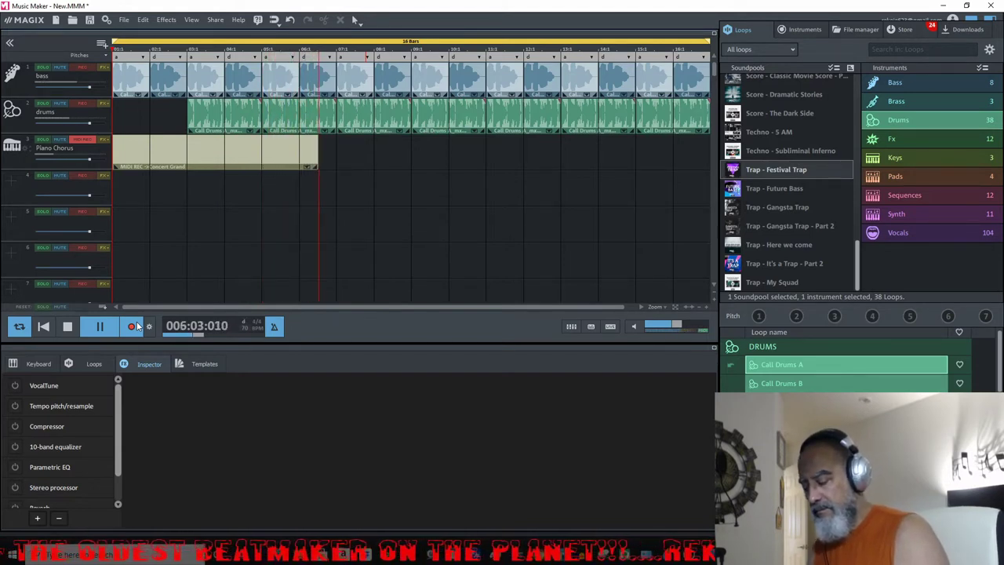
key(space)
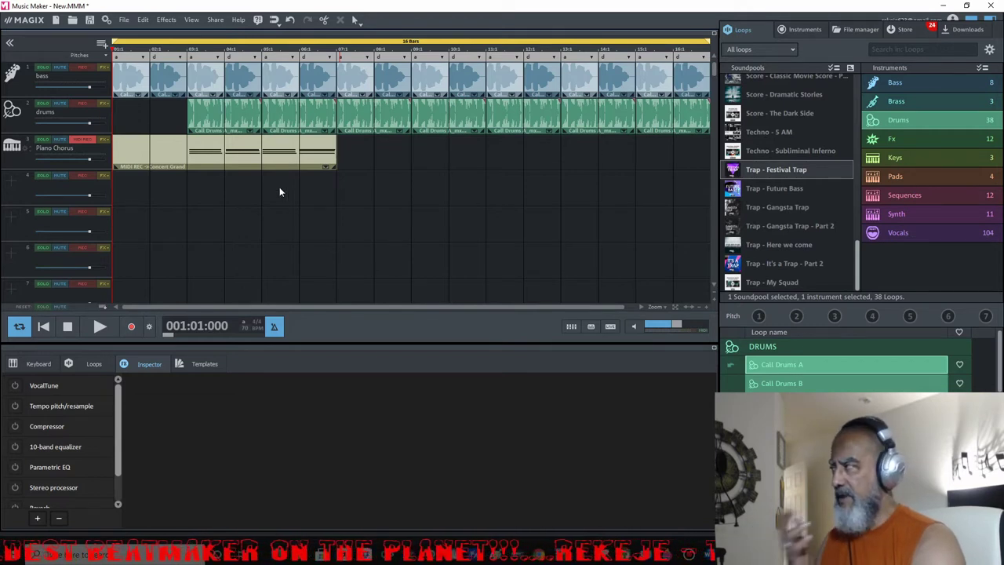
- Bring up the program settings several times to show the ways to reach them, closing them without changes
click(124, 20)
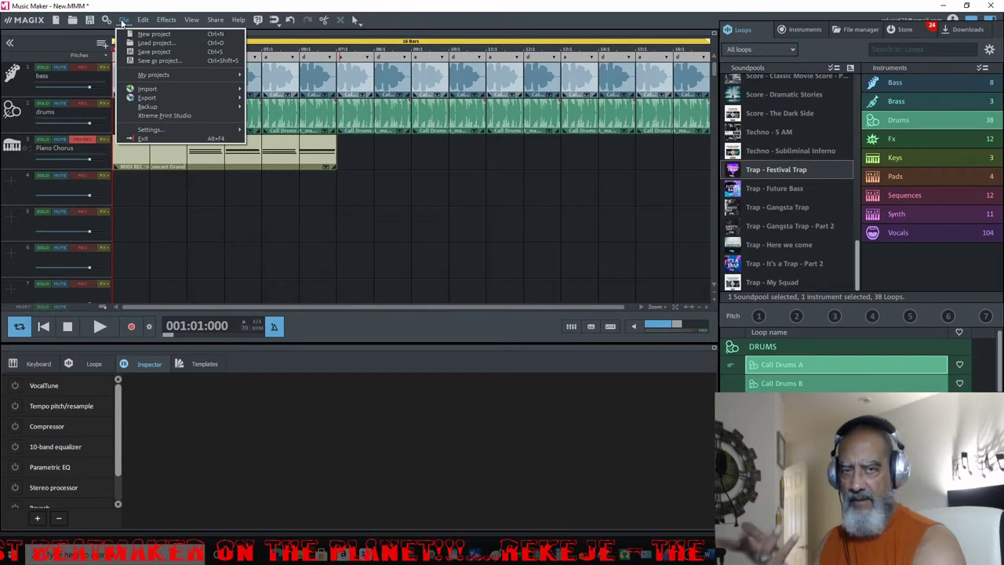
mouse_move(169, 134)
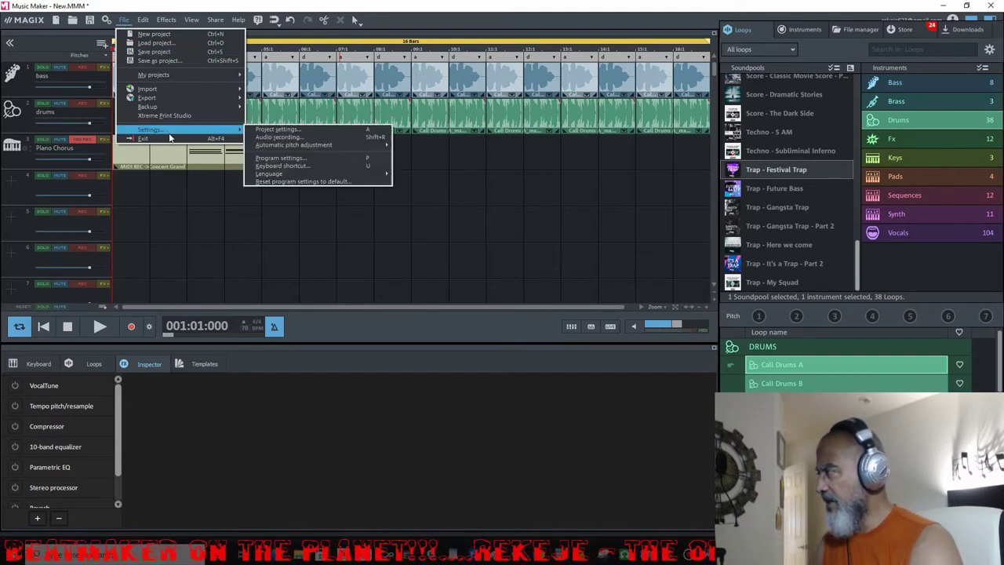
click(299, 160)
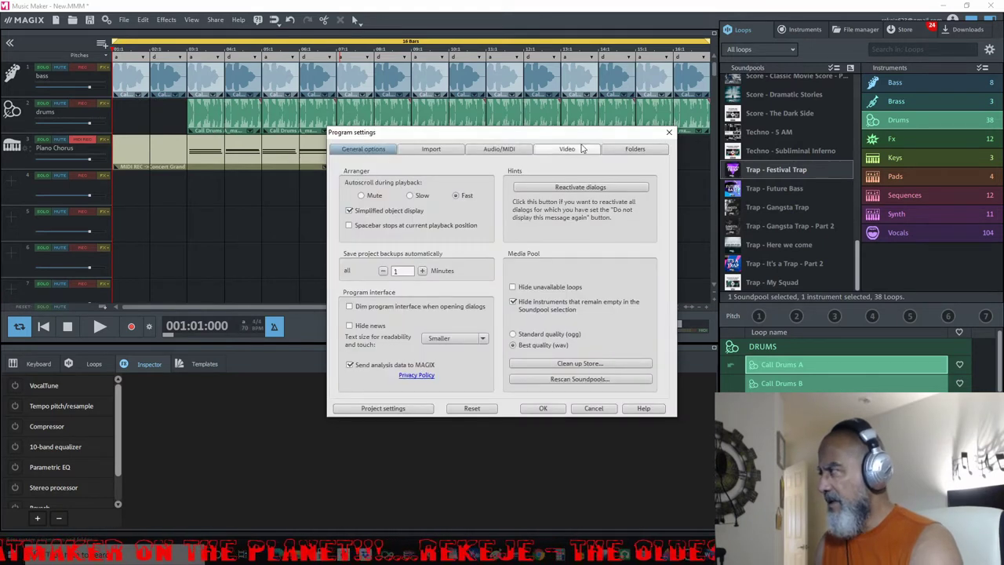
click(670, 133)
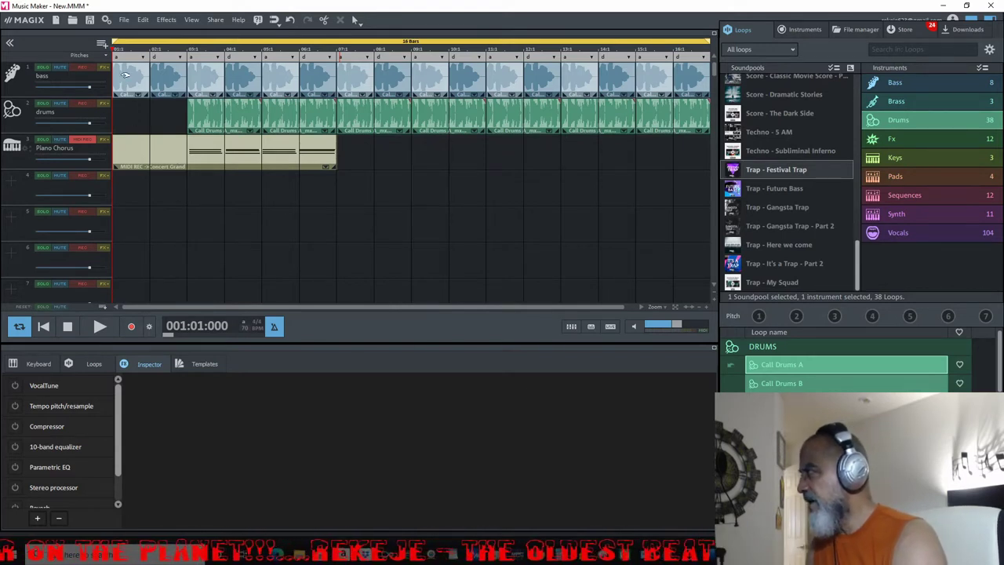
click(106, 21)
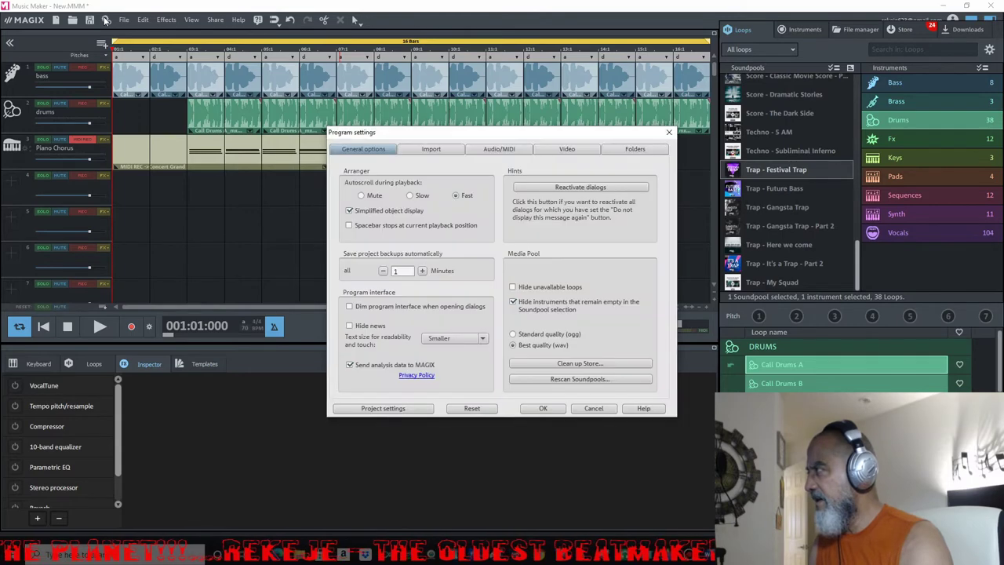
click(669, 131)
click(124, 20)
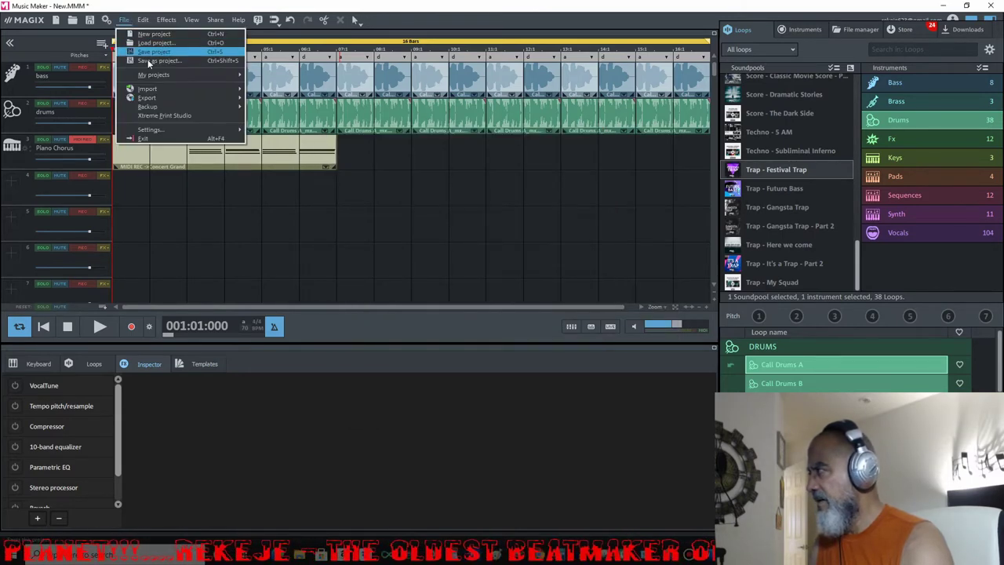
mouse_move(169, 131)
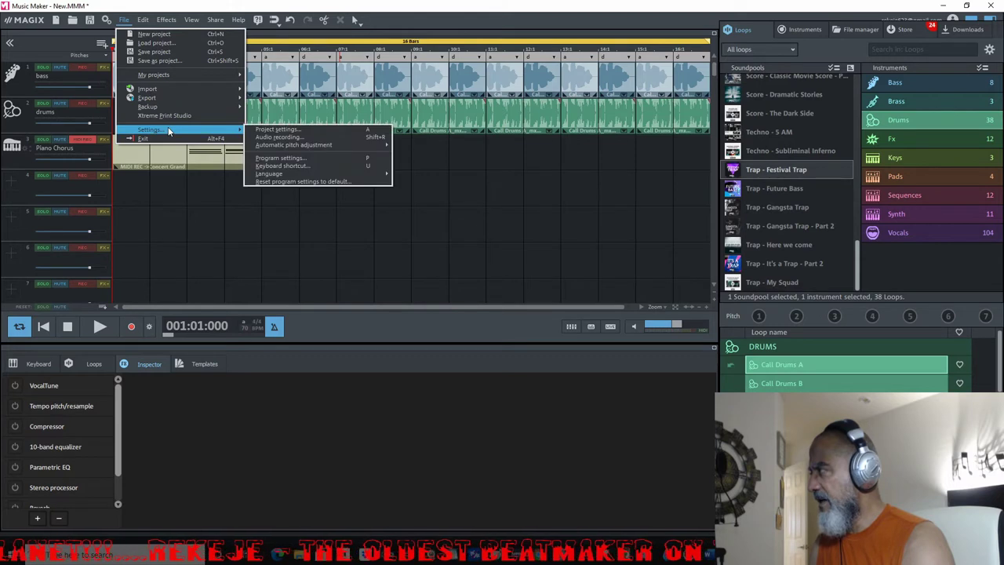
click(310, 160)
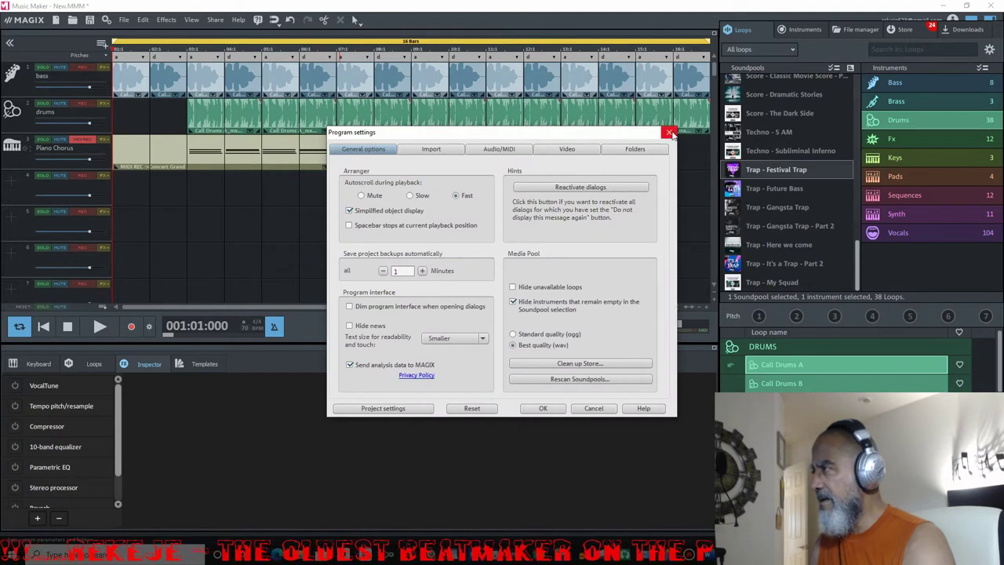
click(669, 132)
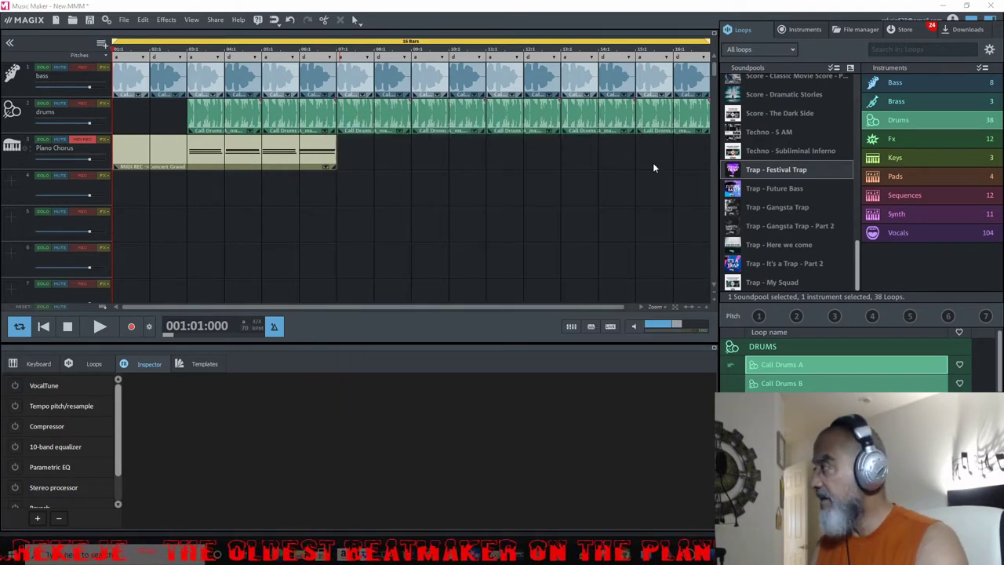
- Examine the Audio/MIDI program settings and the Voicemeeter Banana mixer, minimize the mixer, and close the settings unchanged
key(y)
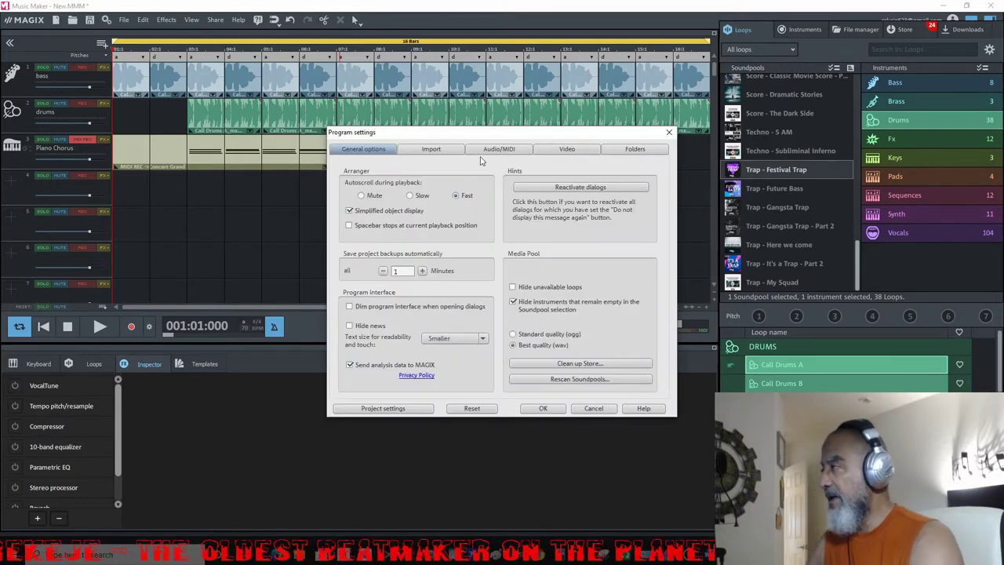
click(487, 150)
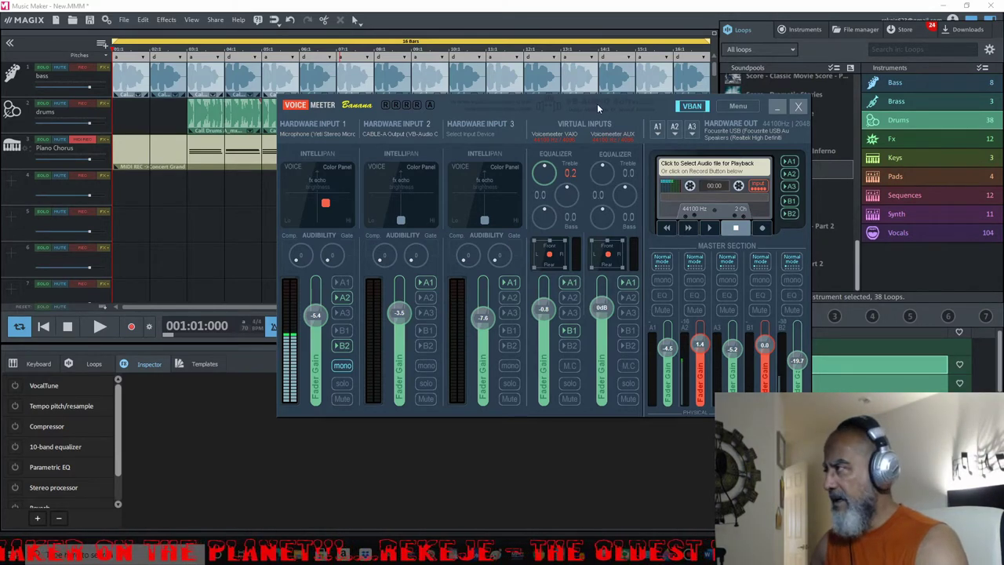
drag(597, 104, 533, 117)
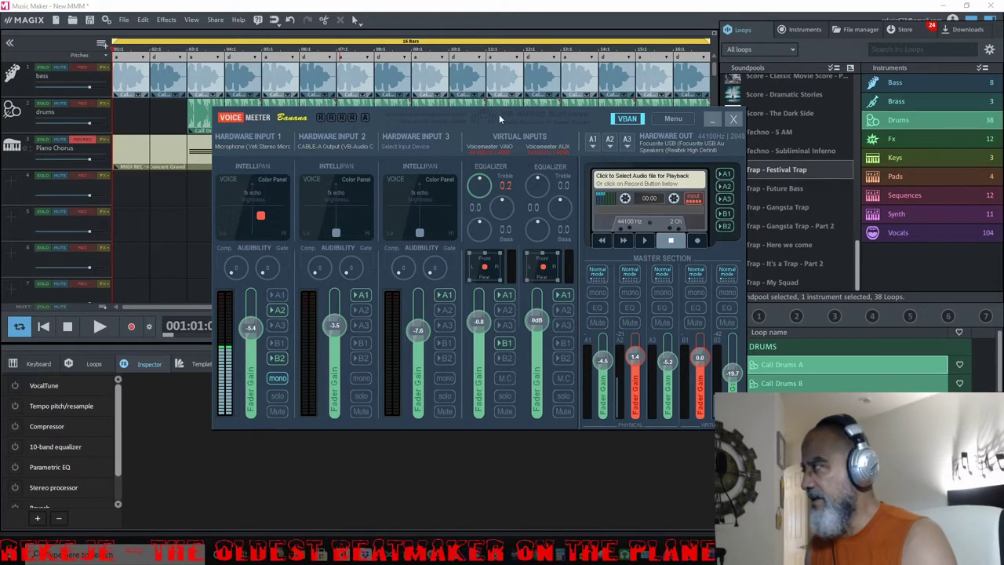
drag(533, 118, 533, 134)
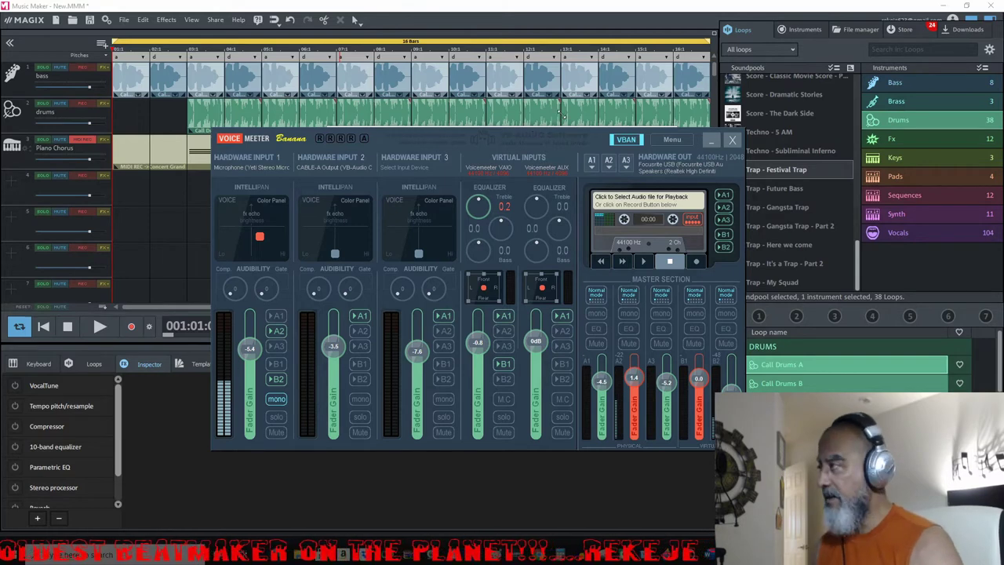
click(712, 142)
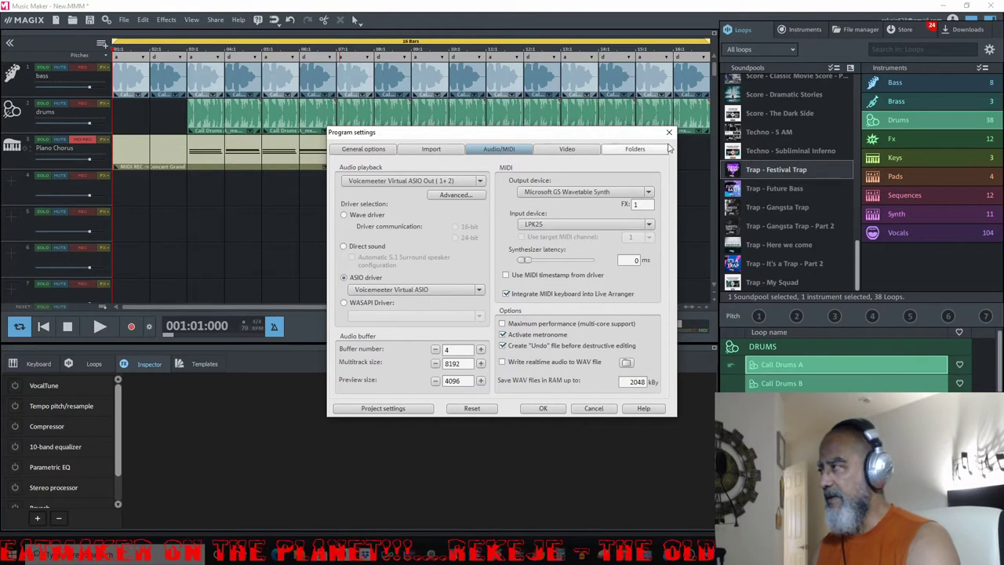
click(669, 134)
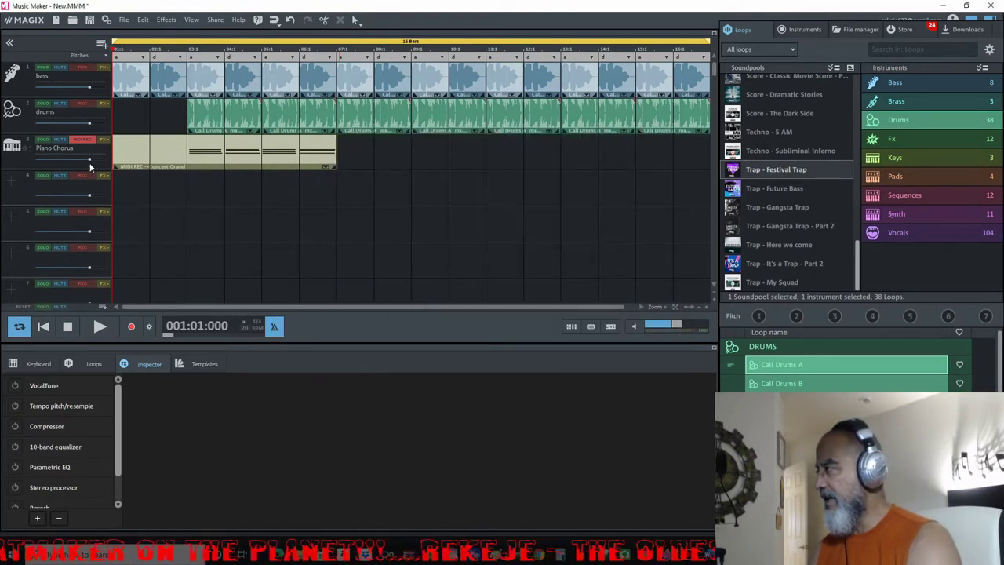
- Trim the first two bars off the piano MIDI clip, quantize all its notes to the 16th-note grid, and shift them to start at bar 3
drag(111, 157, 188, 157)
double_click(283, 157)
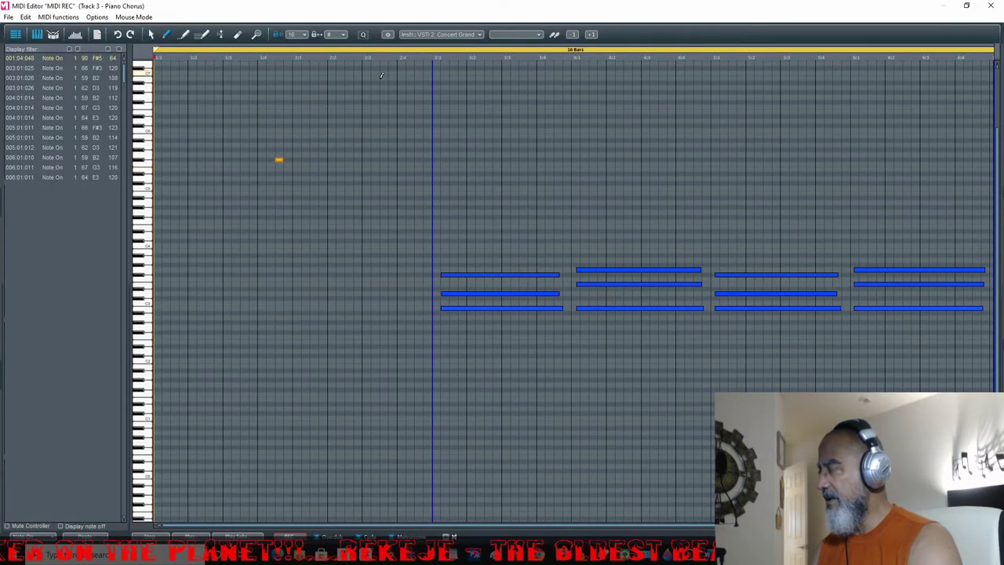
key(ctrl+a)
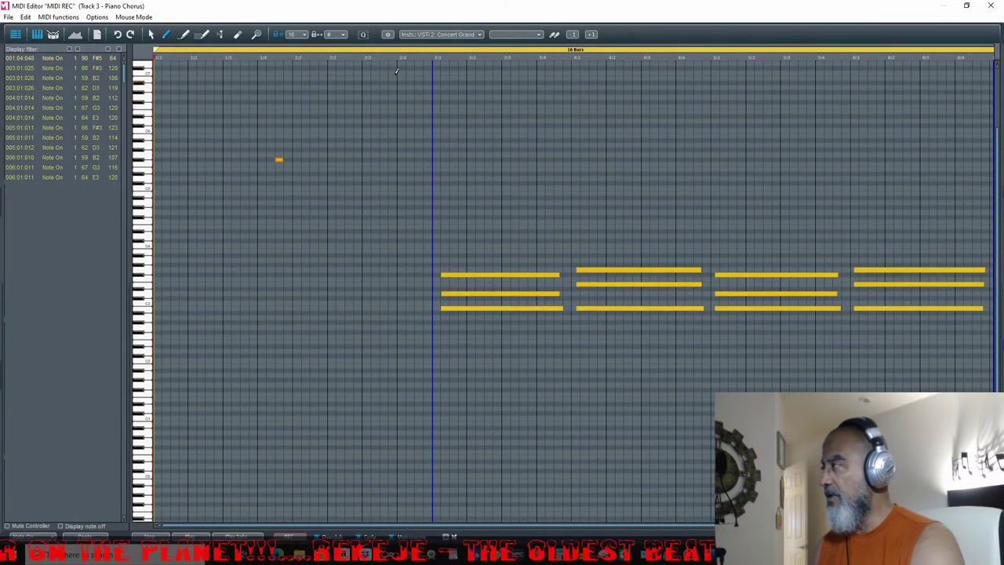
click(363, 36)
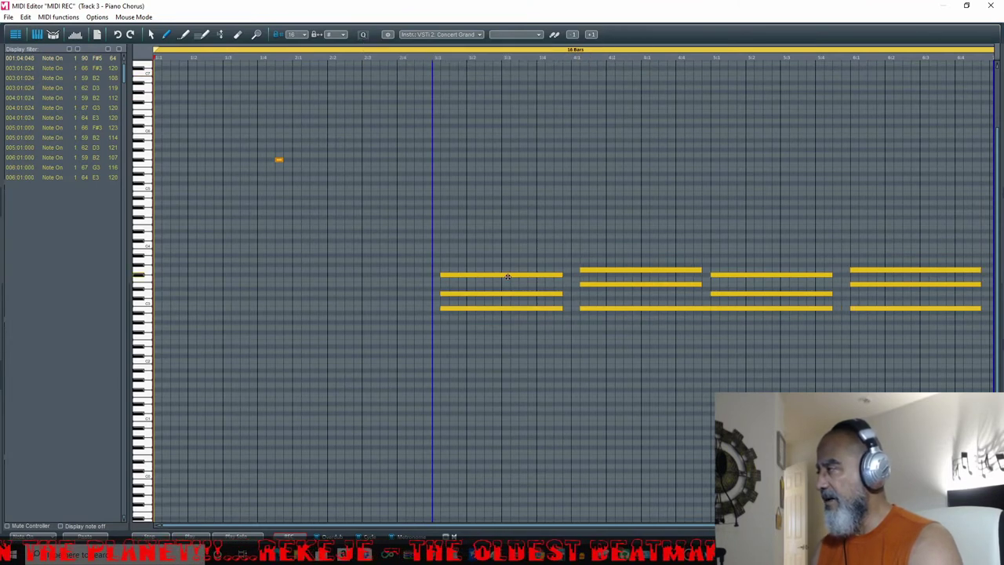
drag(508, 277, 498, 274)
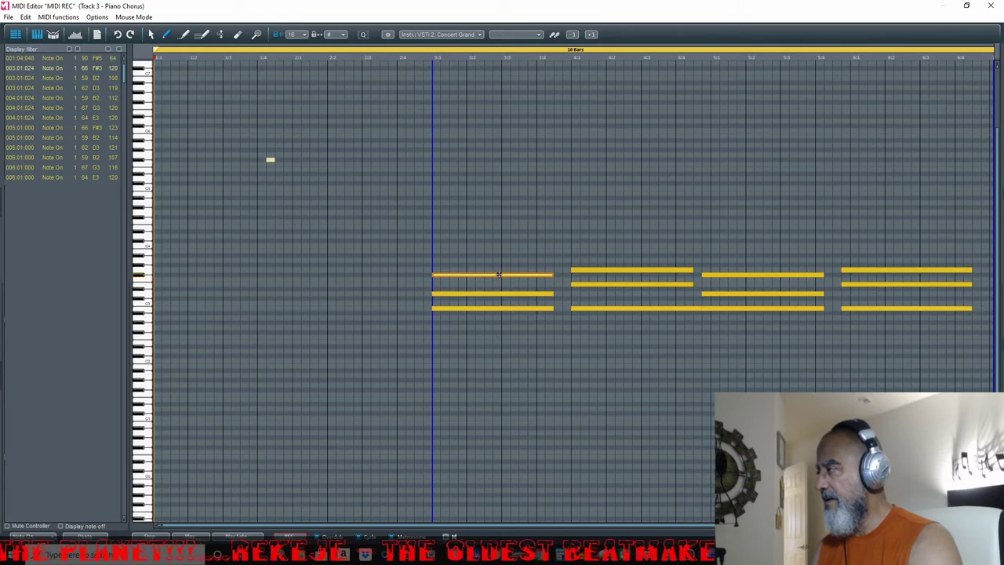
click(990, 6)
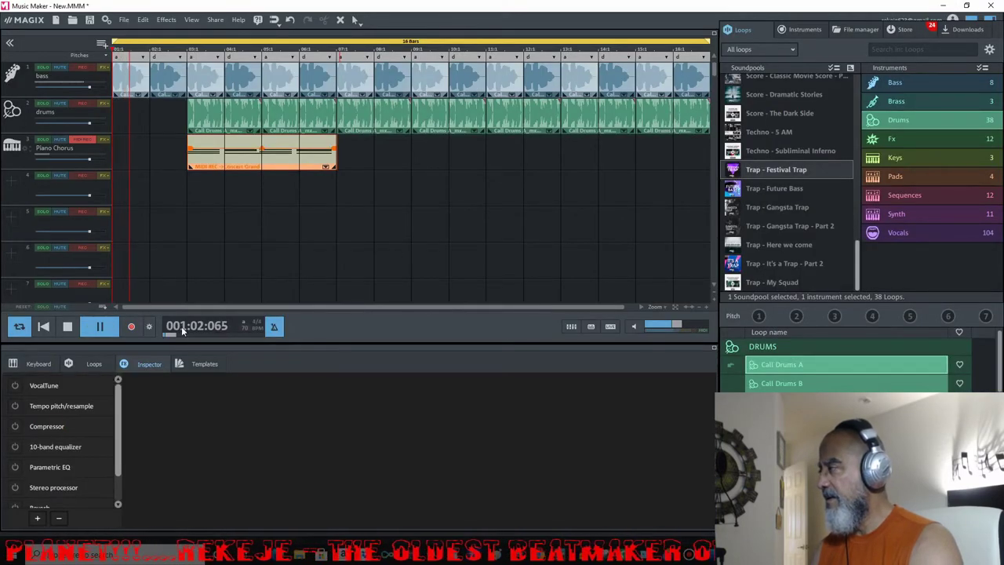
- Restart playback with the metronome off and slightly lower the volume of the Piano Chorus track
click(69, 327)
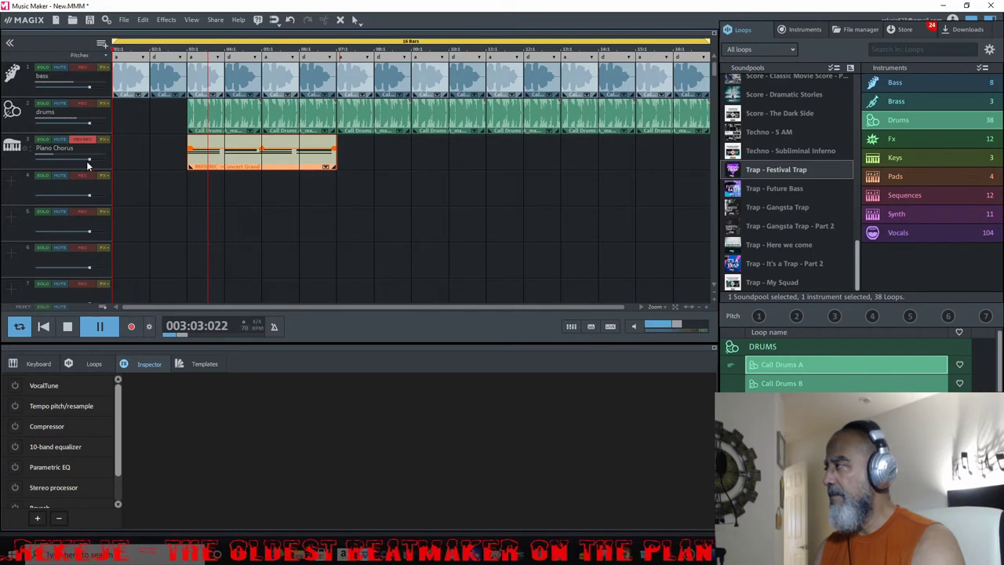
drag(81, 161, 77, 162)
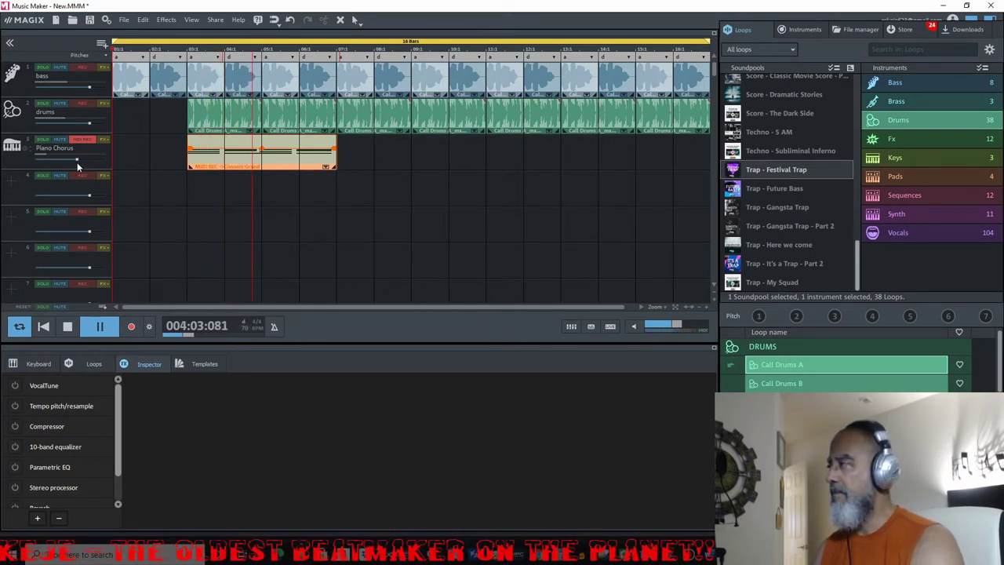
- In the piano clip's MIDI editor, move the F#3 and D3 notes of the third chord to start at bar 5
click(226, 270)
key(space)
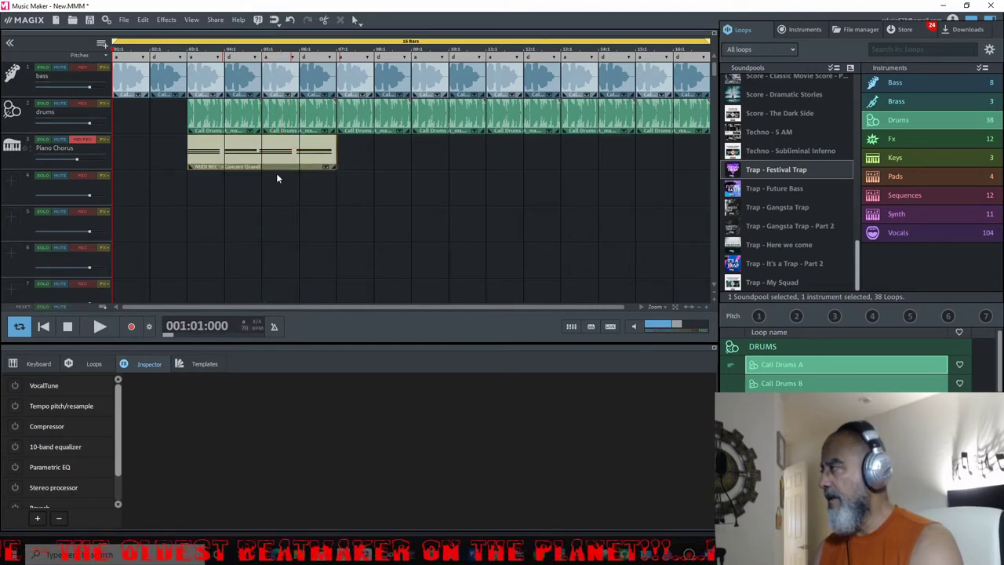
click(283, 143)
double_click(284, 144)
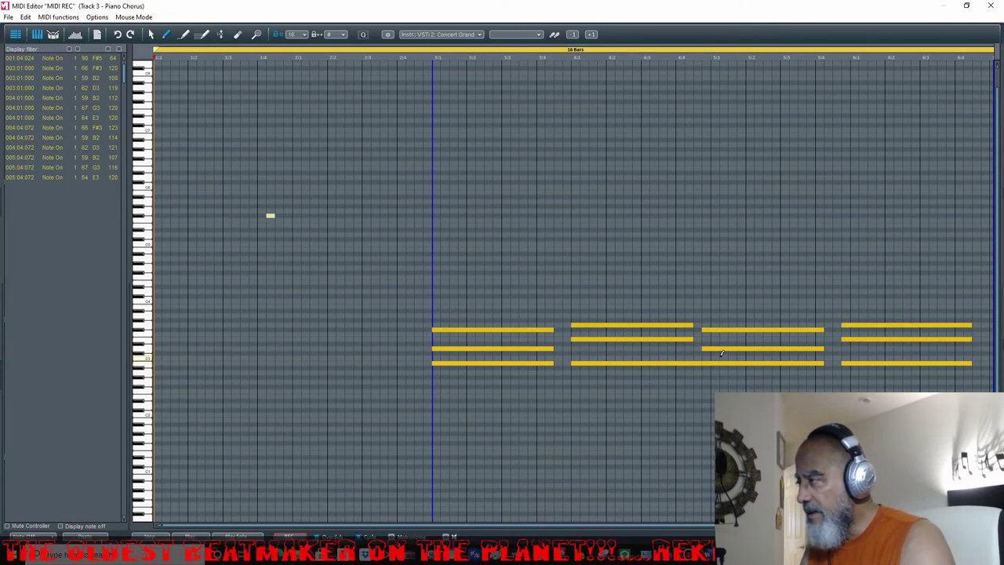
key(ctrl+a)
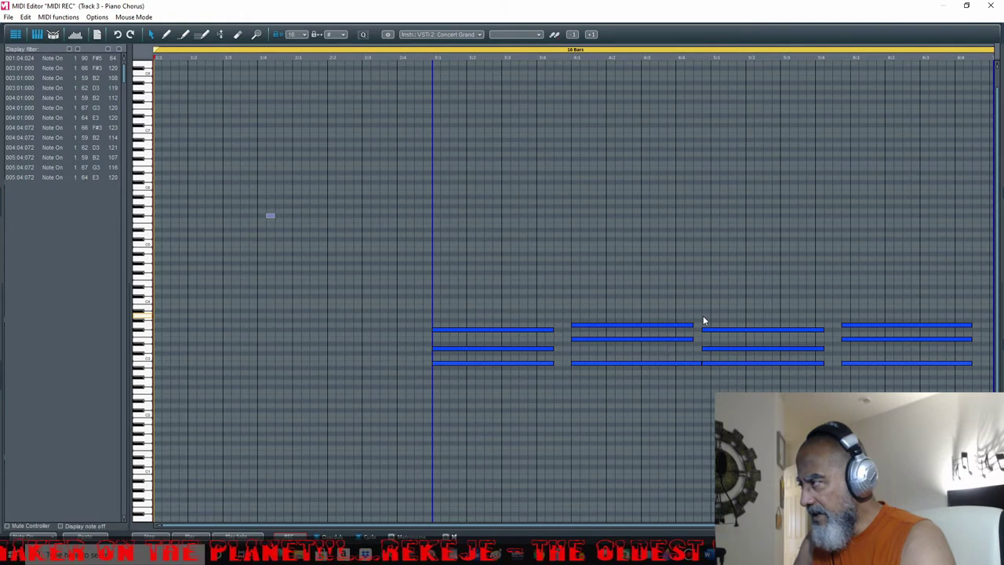
mouse_move(703, 315)
mouse_down()
mouse_move(820, 332)
mouse_move(829, 361)
mouse_move(830, 348)
mouse_up()
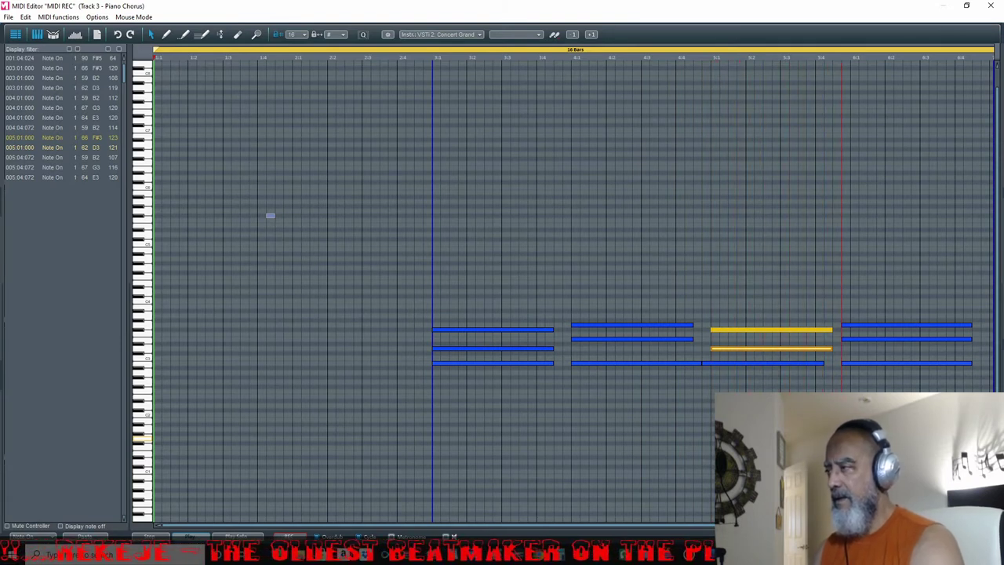
key(space)
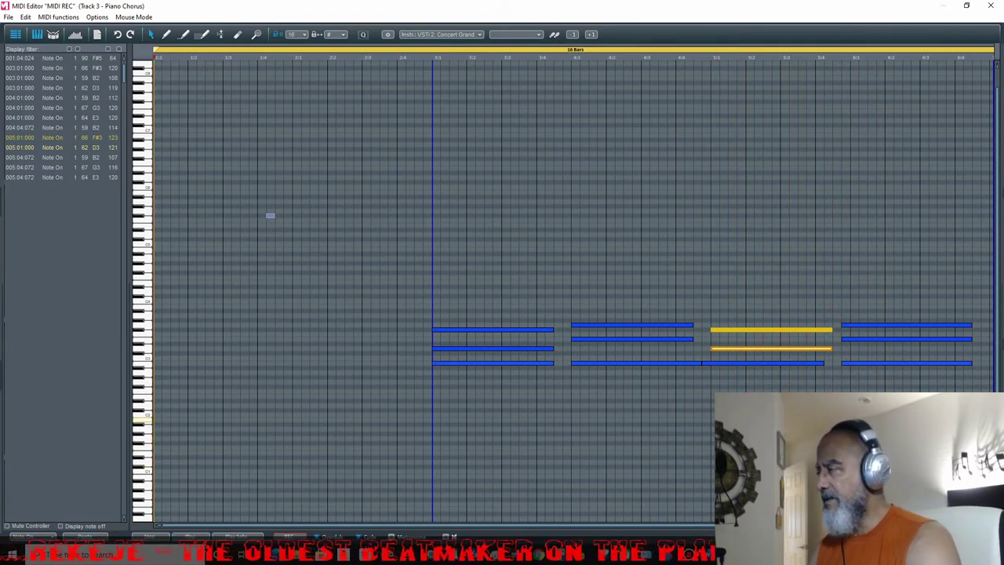
- Move all three notes of the fourth chord to start at bar 6, and play the part back
drag(871, 311, 908, 337)
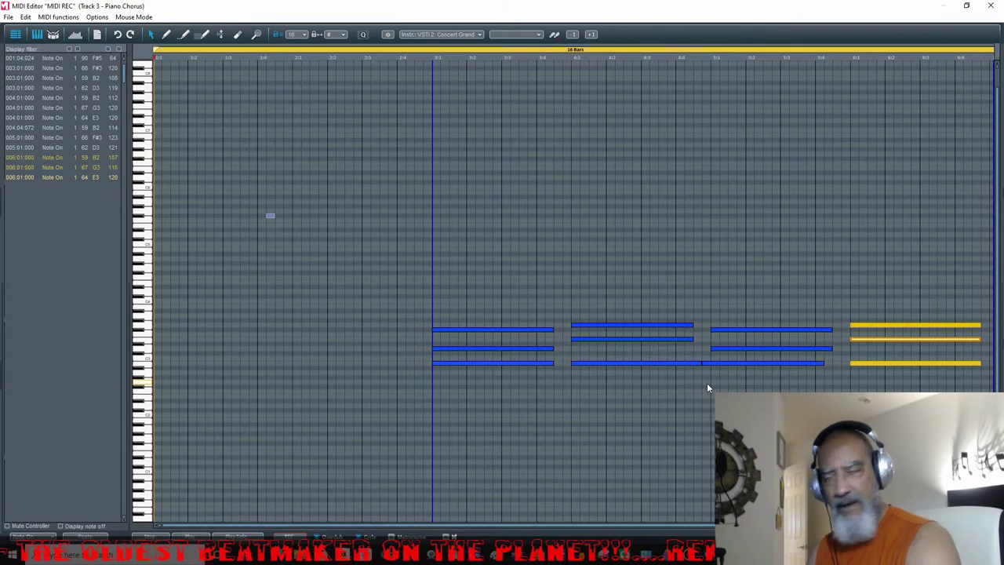
key(space)
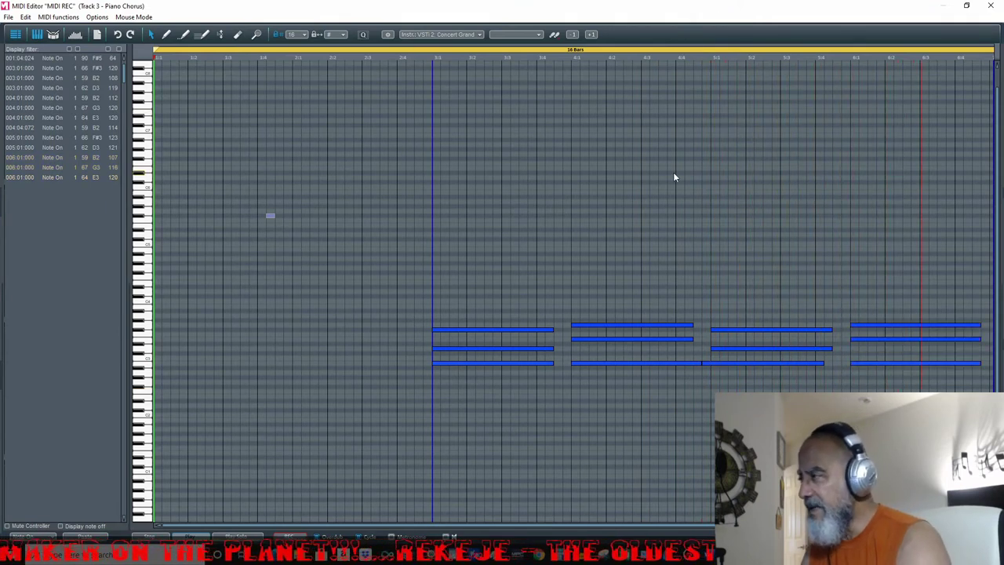
key(space)
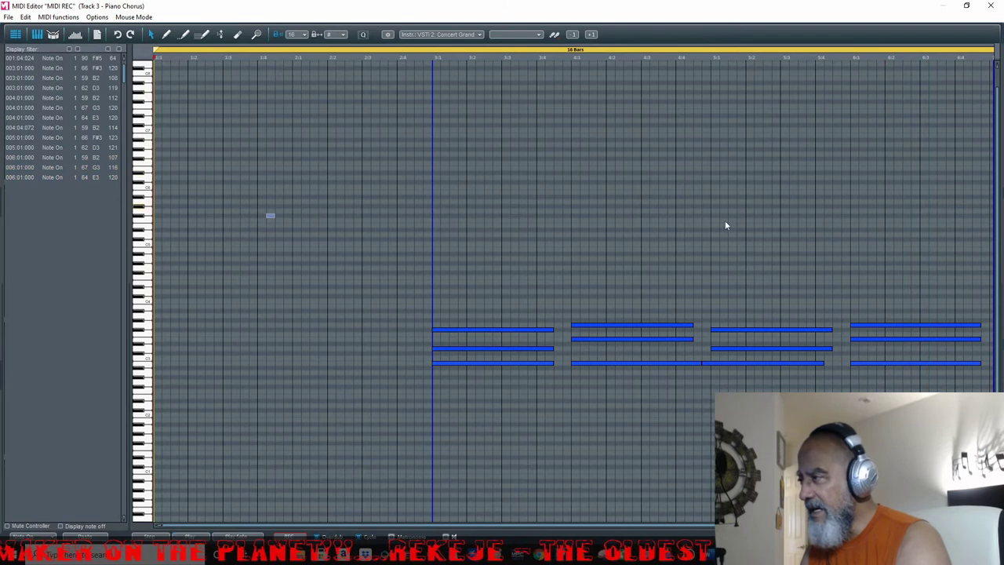
- Extend the start of the fourth chord's B2 note back to 005:04:072, listen to the result, and close the MIDI editor
click(858, 363)
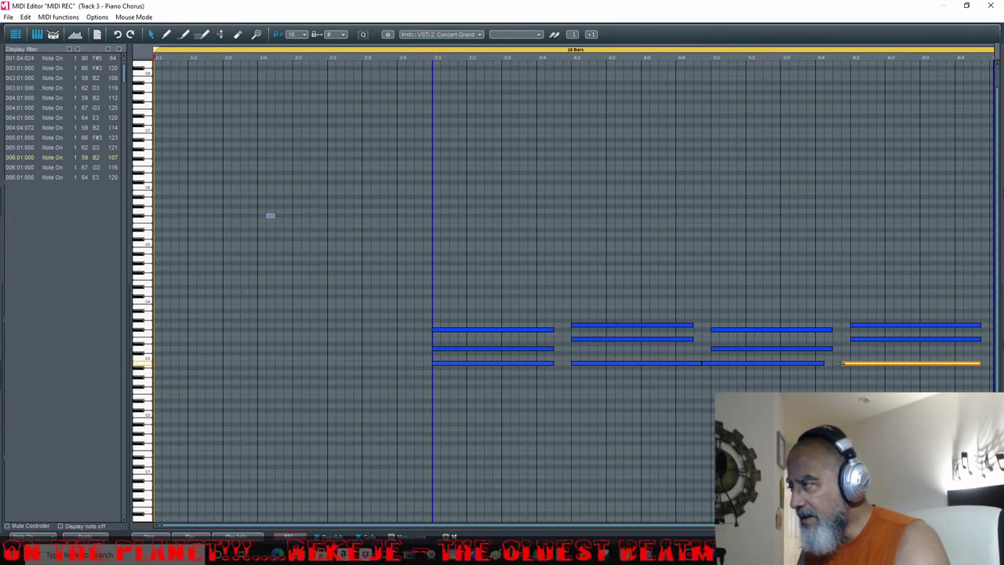
click(841, 390)
key(space)
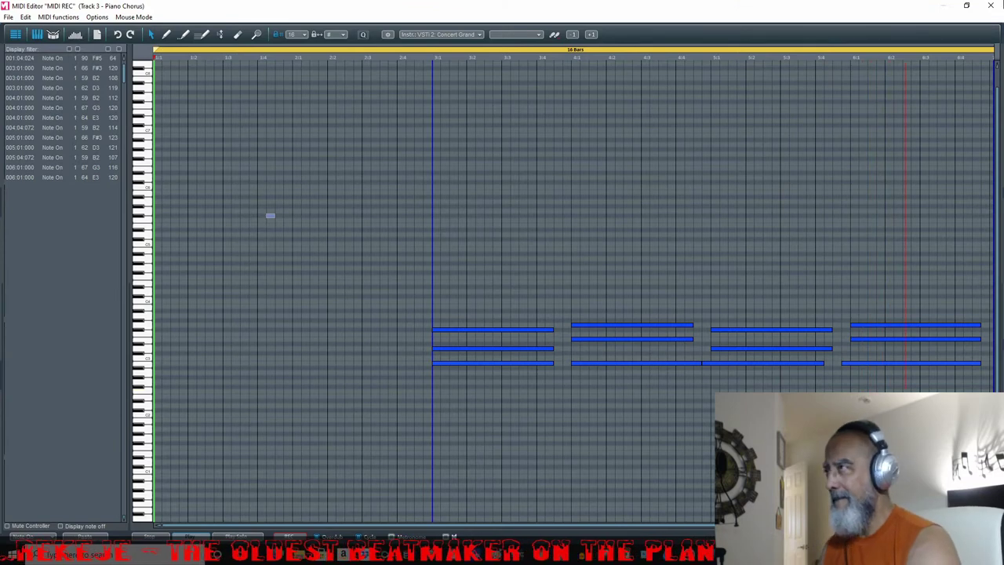
click(992, 7)
key(space)
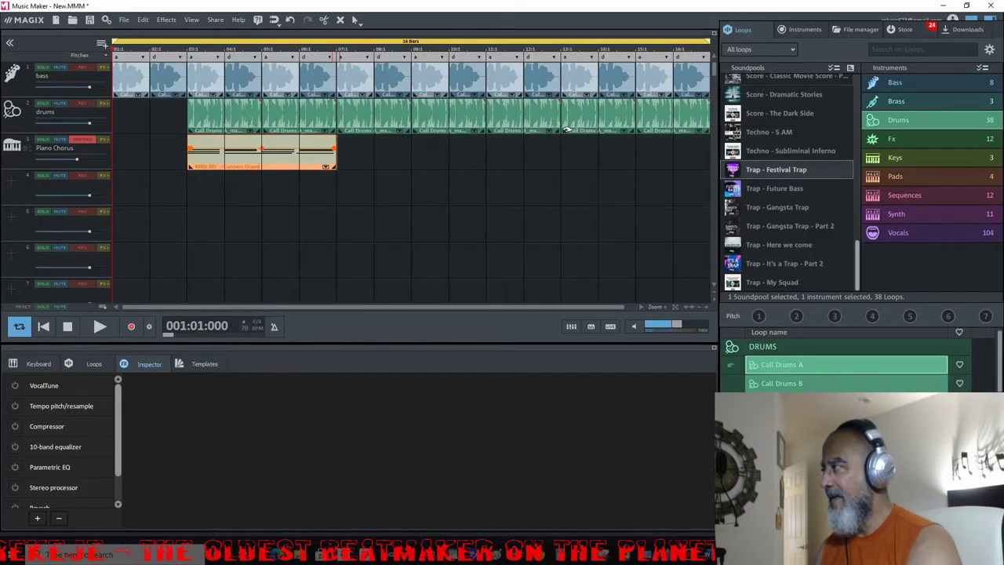
- Repeat the piano MIDI clip so it fills bars 3 to 10, cut the surplus third clip, and play the arrangement
click(353, 161)
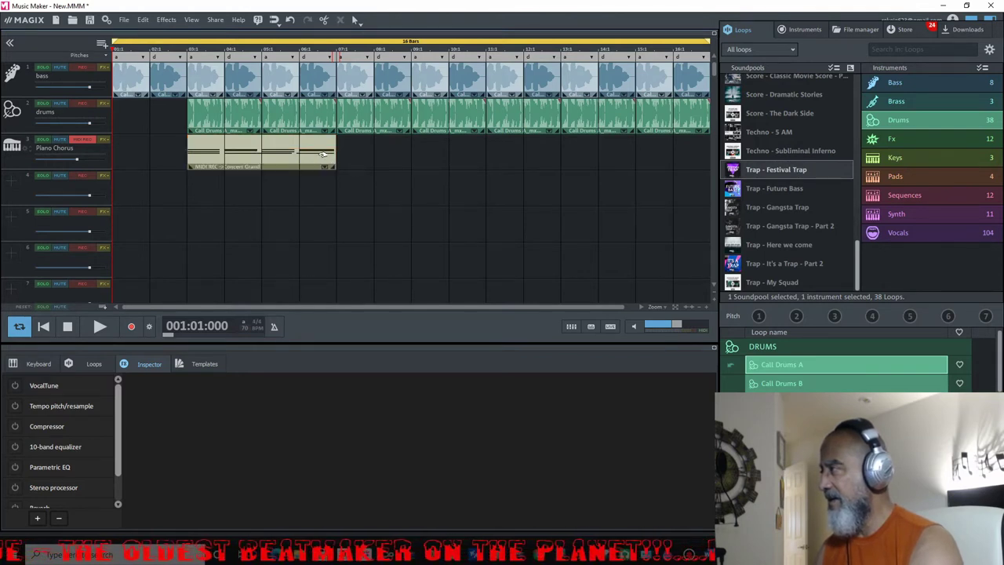
click(322, 154)
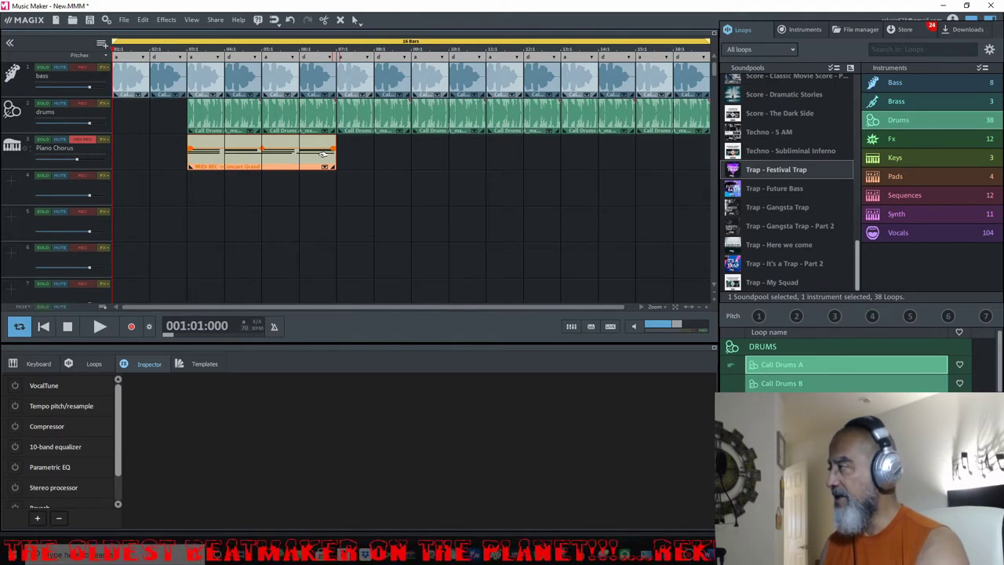
key(ctrl+d)
key(ctrl+d)
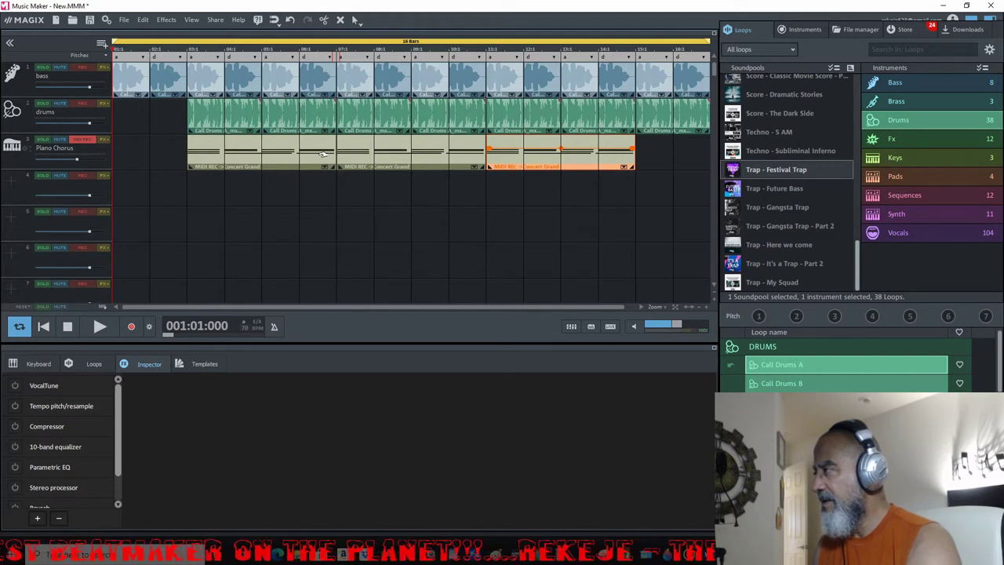
right_click(569, 157)
click(609, 196)
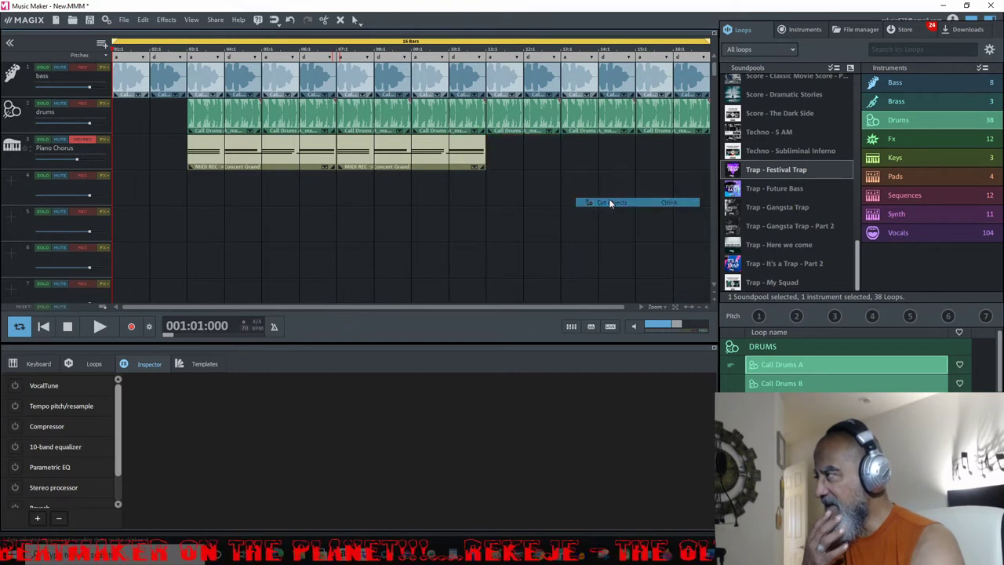
key(space)
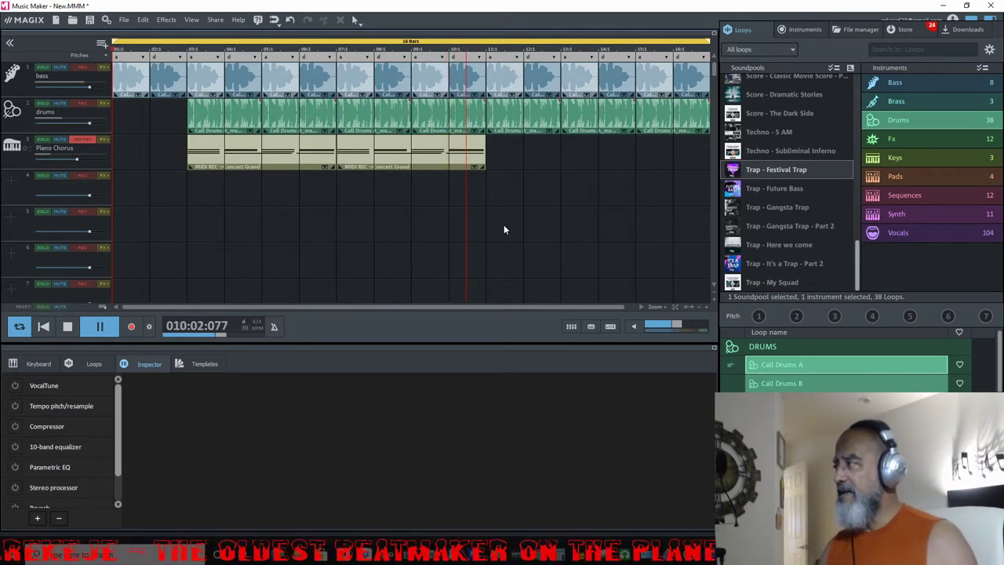
key(space)
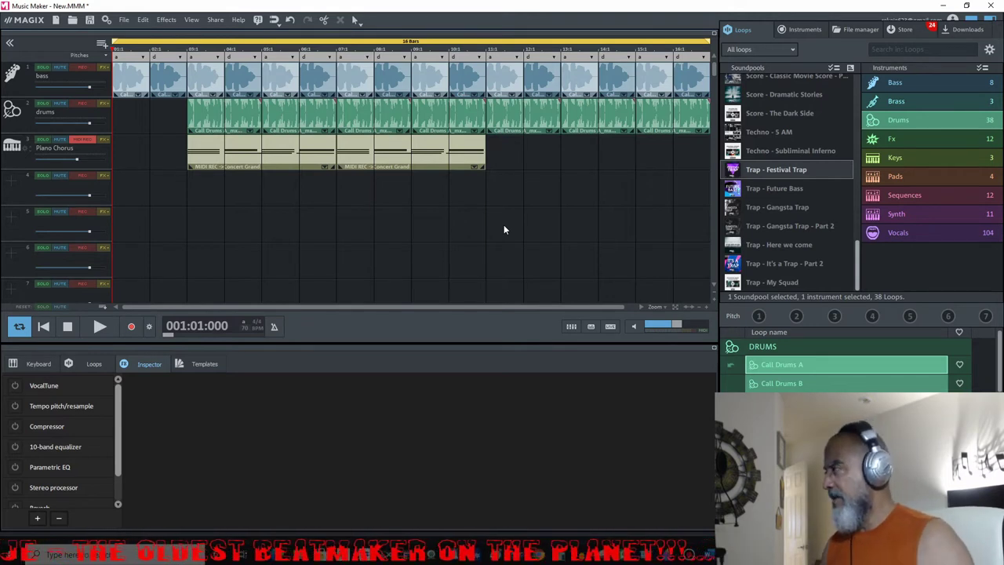
- List the Festival Trap bass loops, listen to the bass track soloed, and turn its solo off
click(923, 82)
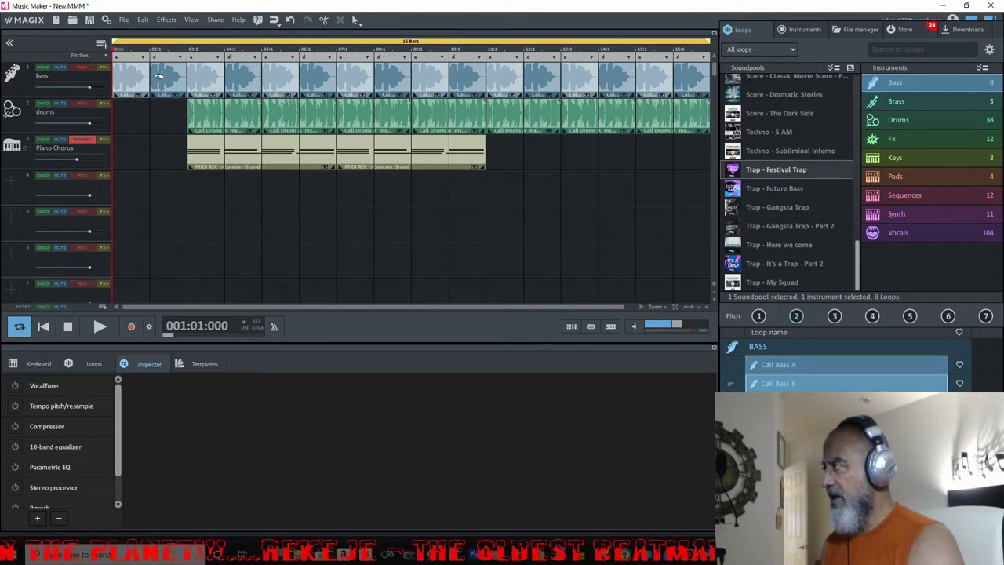
click(42, 67)
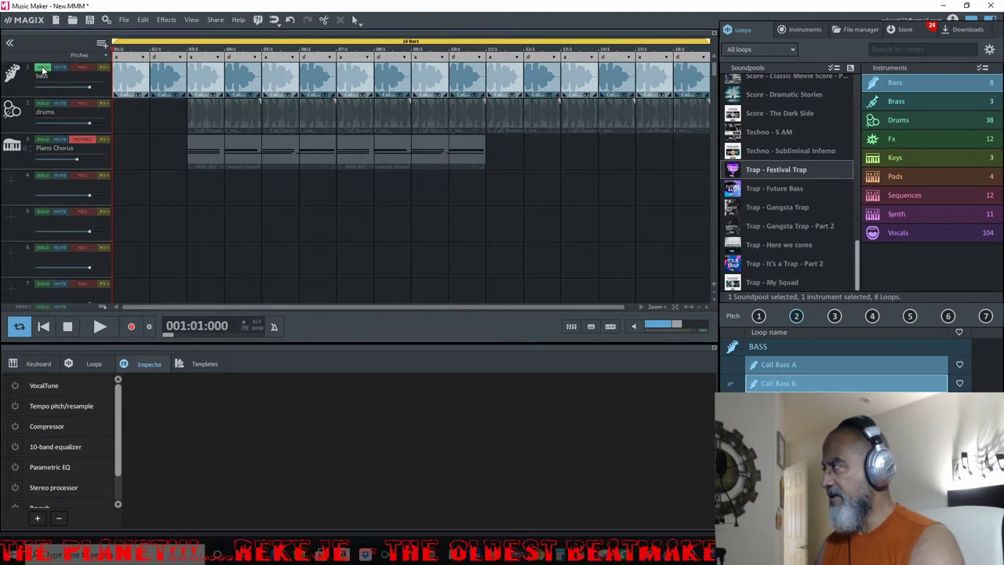
key(space)
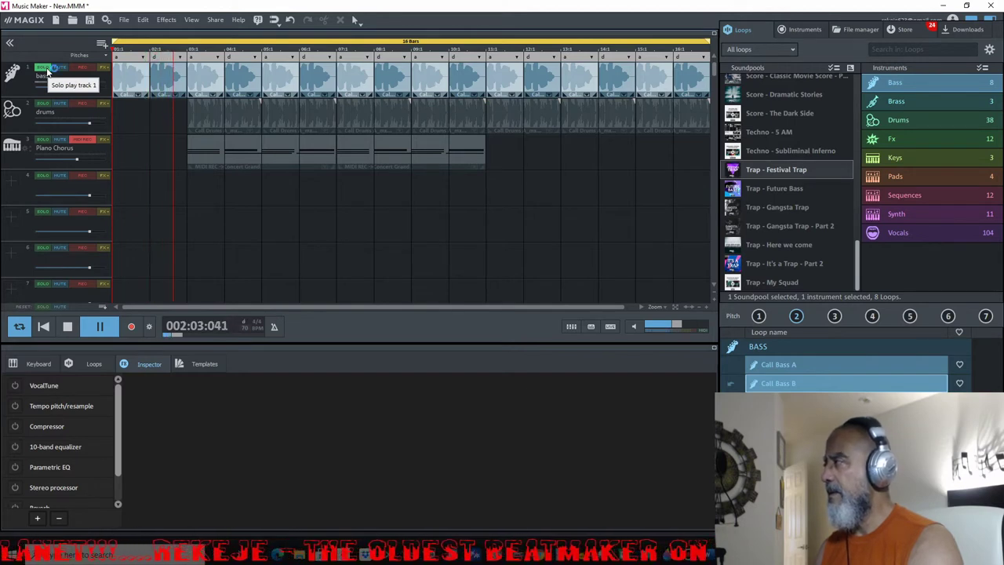
key(space)
click(46, 69)
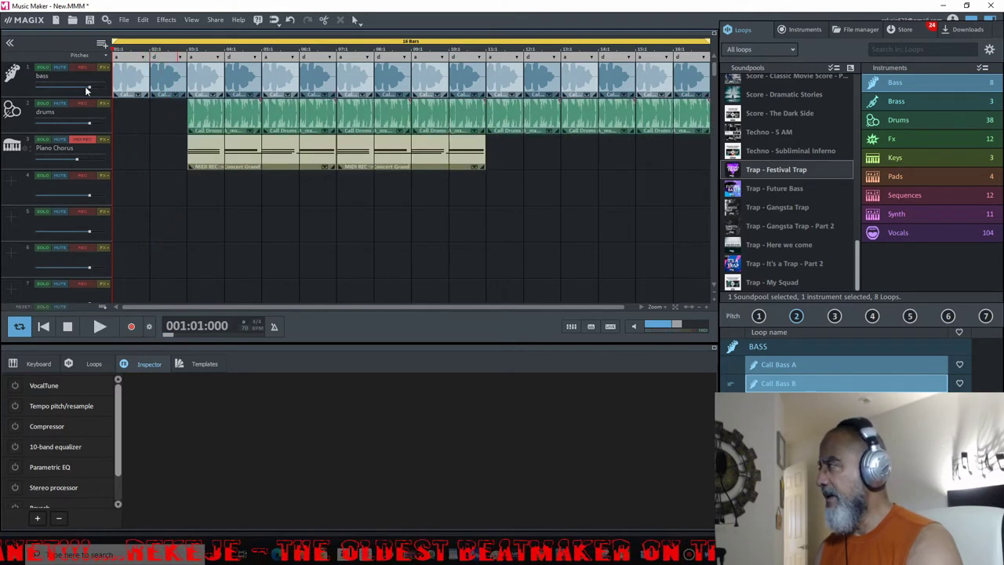
- List the Festival Trap drum loops, listen to the drums track soloed from bar 2 beat 4, and turn its solo off
click(910, 118)
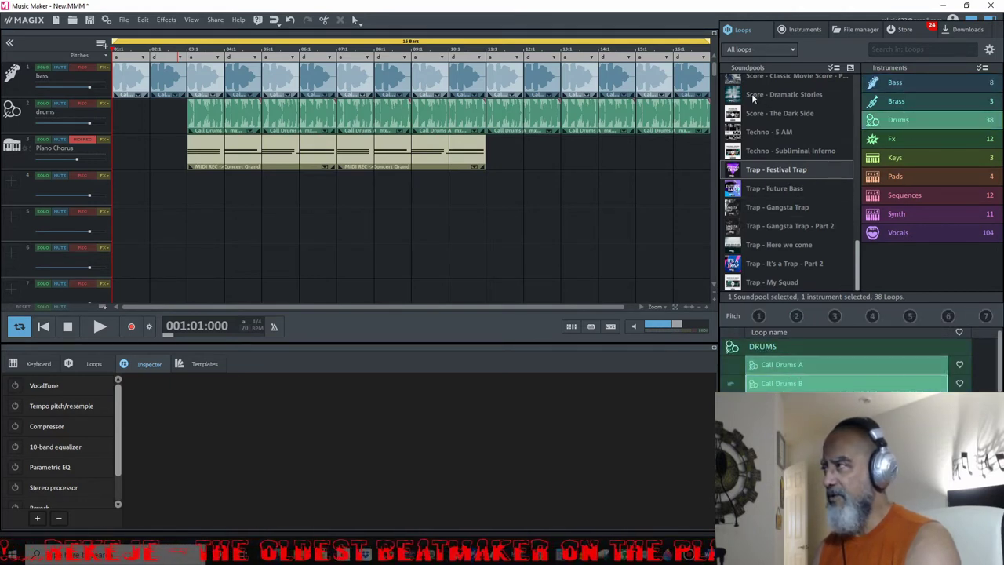
click(41, 103)
click(173, 49)
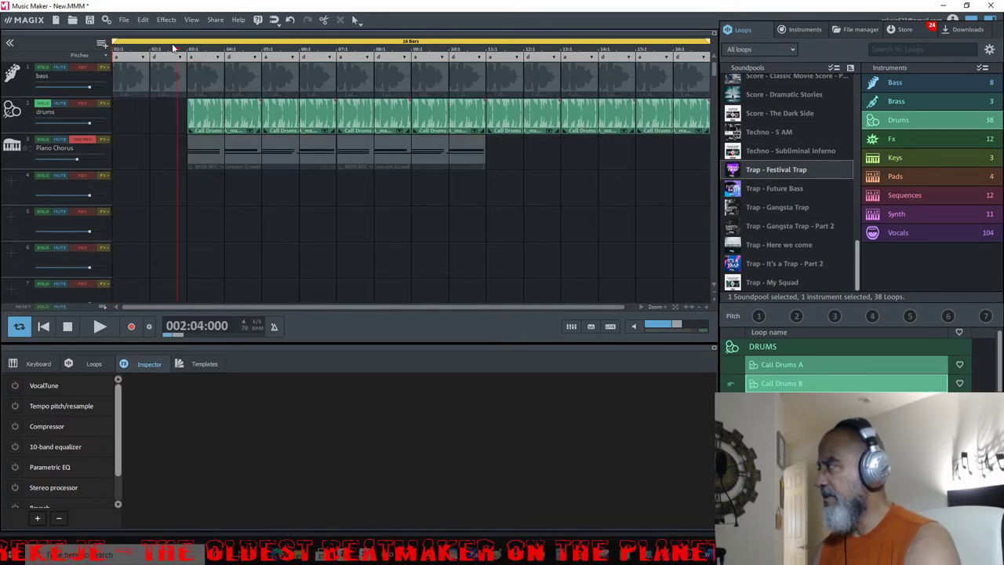
key(space)
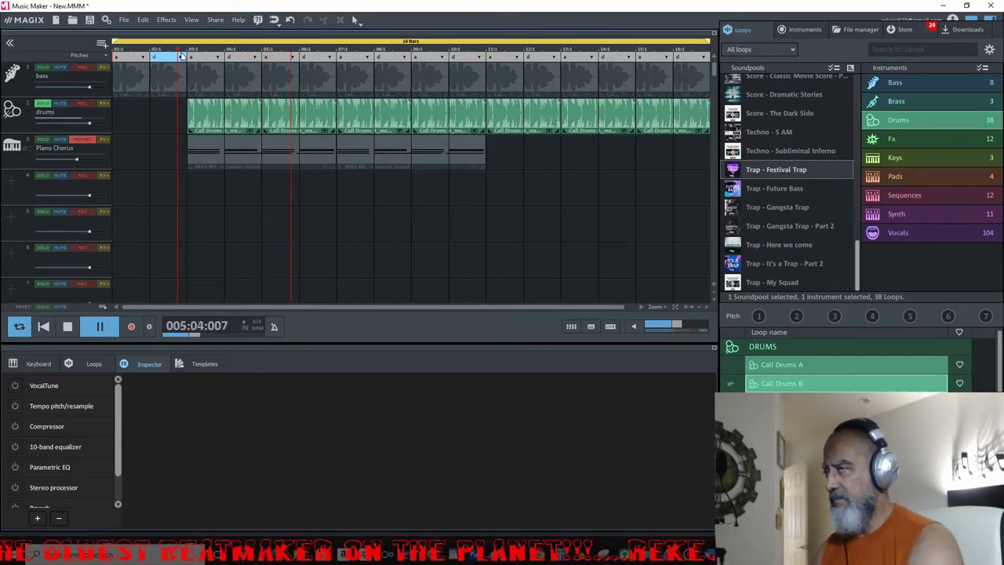
key(space)
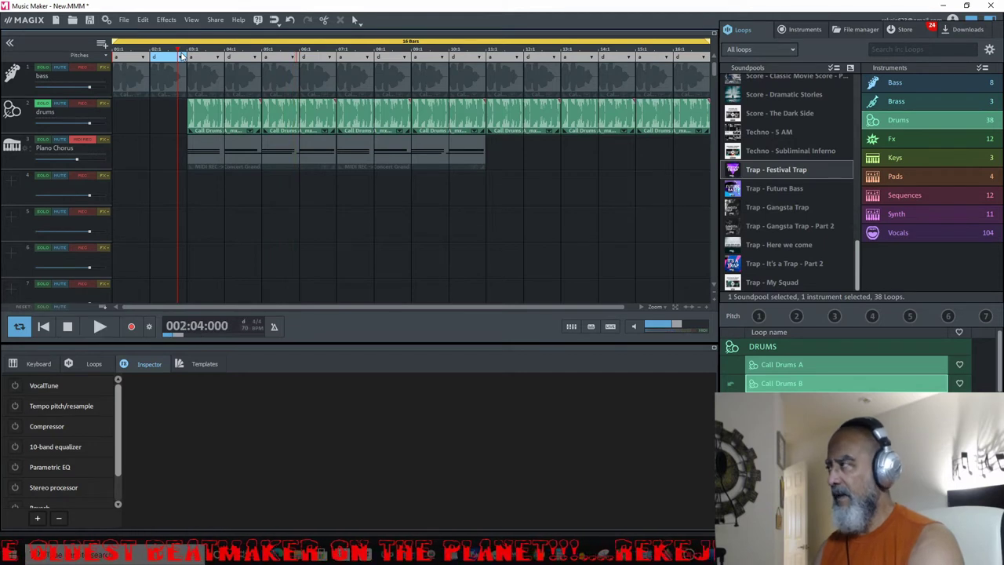
click(43, 107)
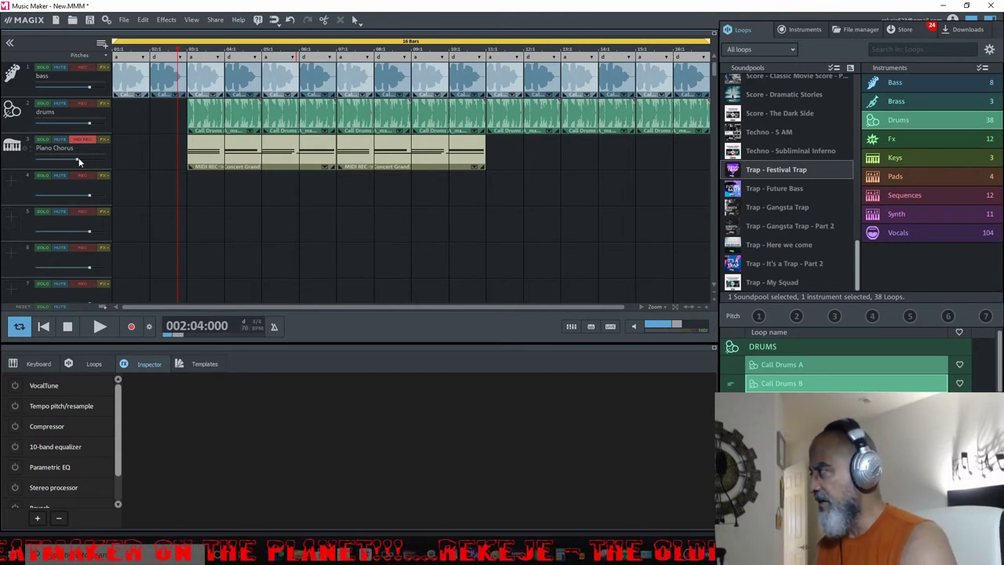
- Solo the piano track, try the Piano Orchestral preset in Concert Grand, restore Piano Chorus, and turn the solo off
click(42, 140)
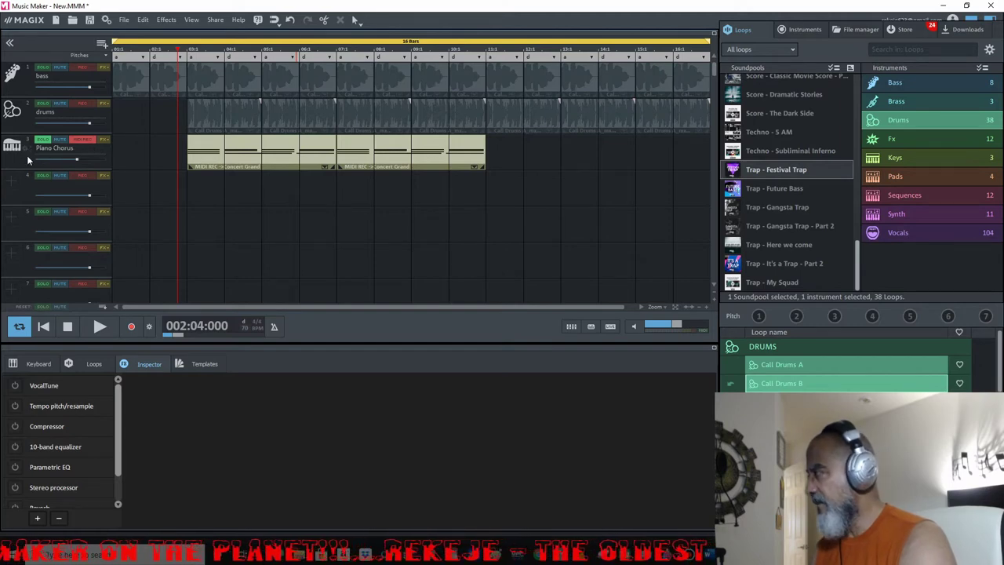
click(24, 150)
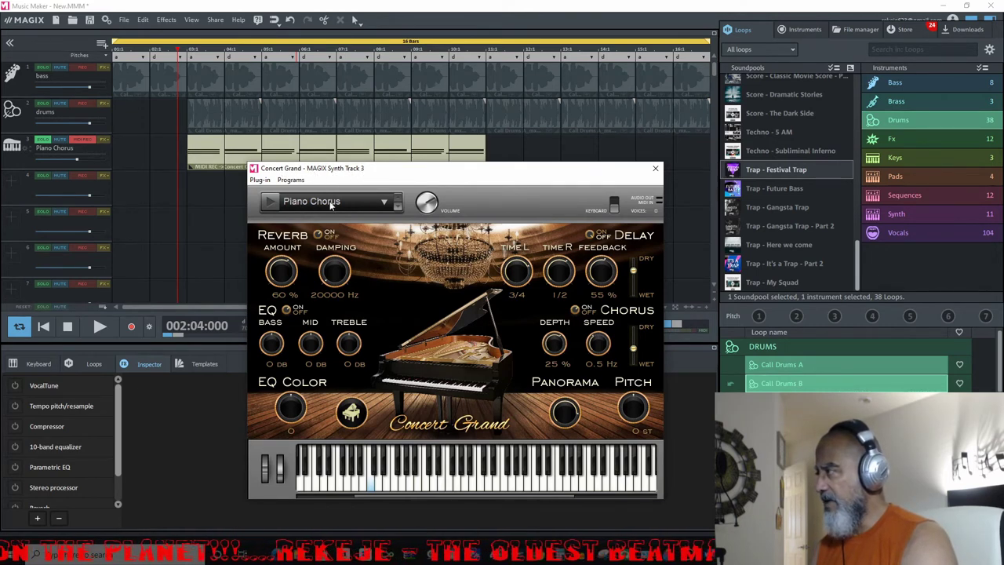
click(384, 204)
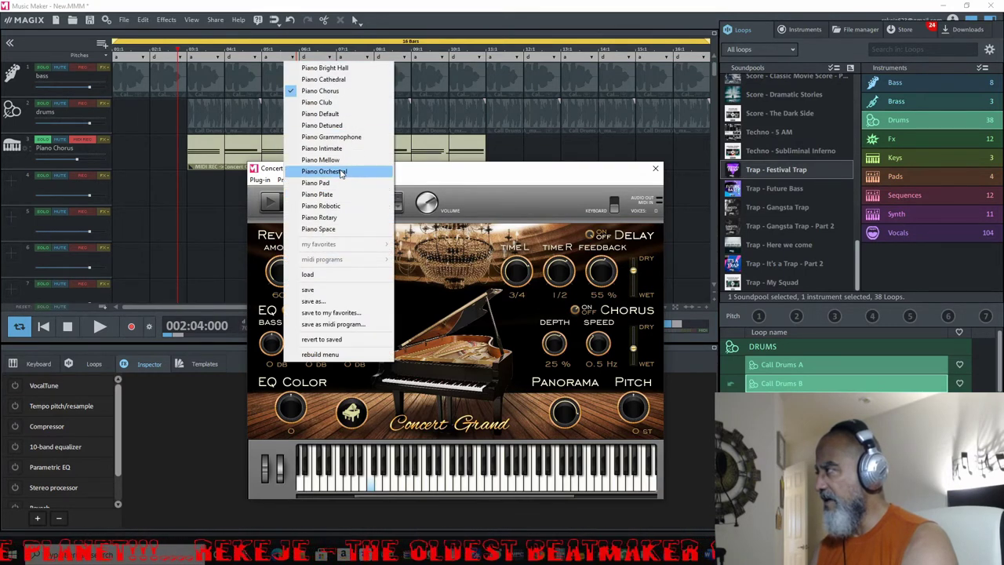
click(342, 171)
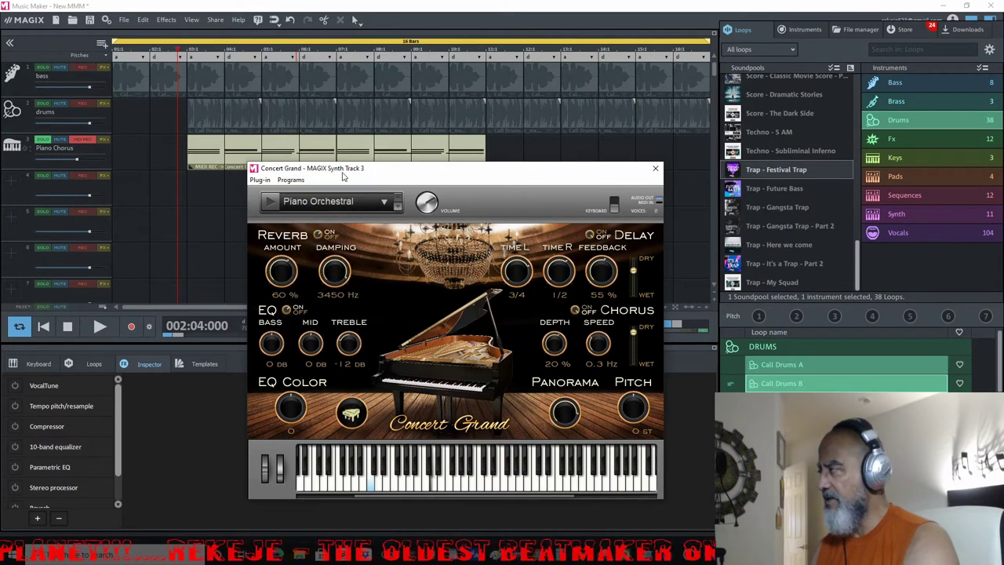
click(384, 204)
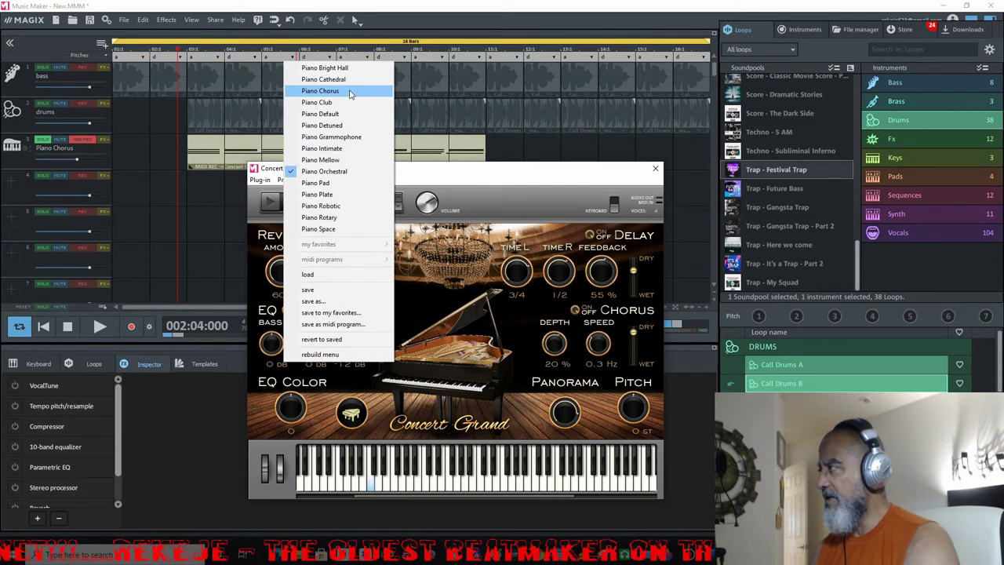
click(350, 93)
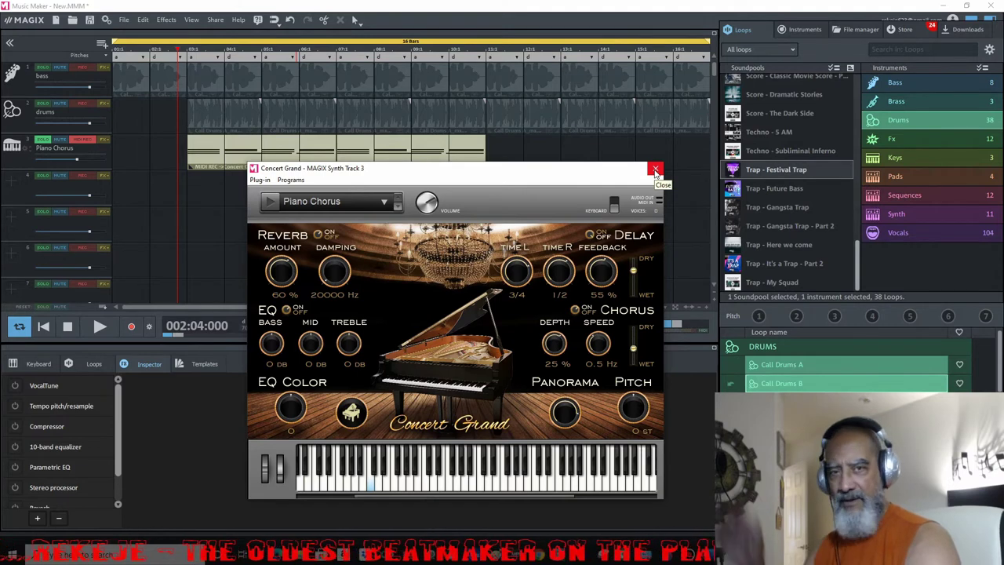
click(656, 171)
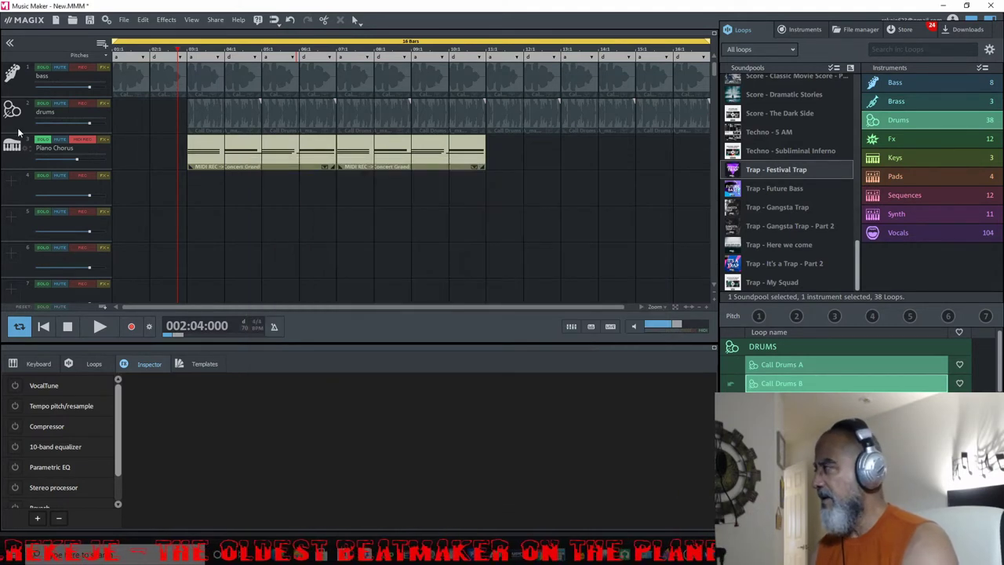
click(43, 140)
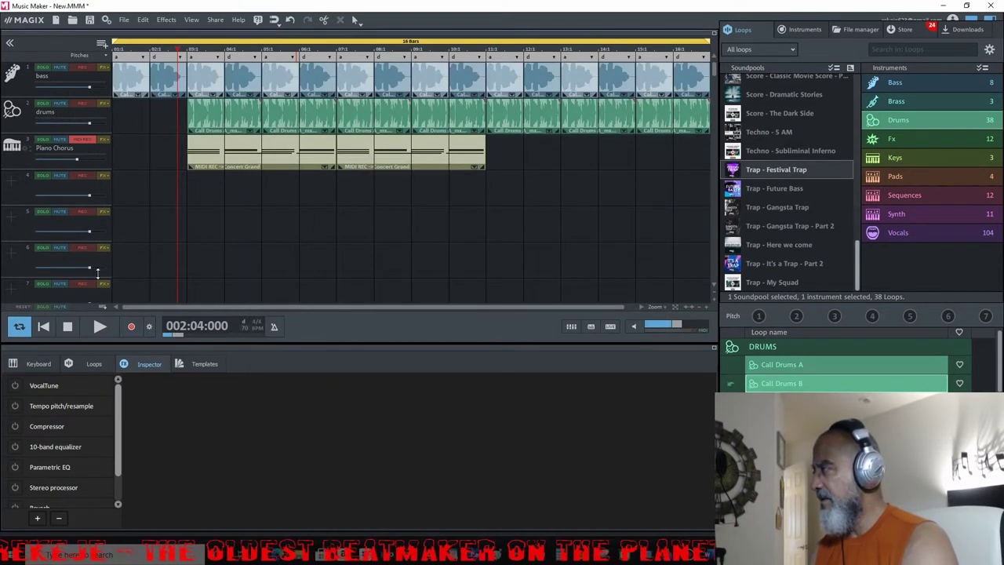
- Play the whole arrangement from the start of the project
click(35, 326)
key(space)
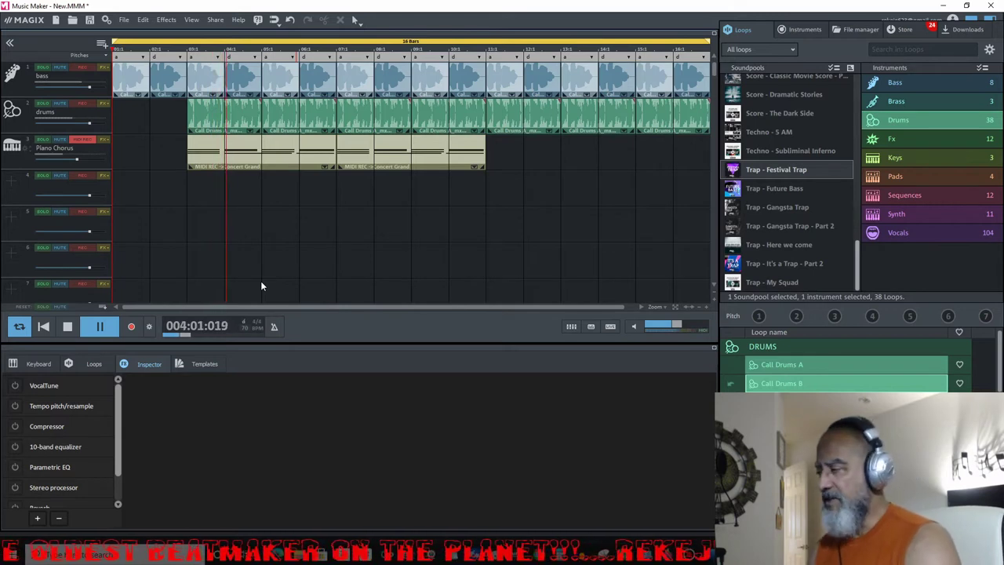
- Stop playback and duplicate all bass, drums and piano objects directly after the 16-bar arrangement, starting at bar 17
click(67, 327)
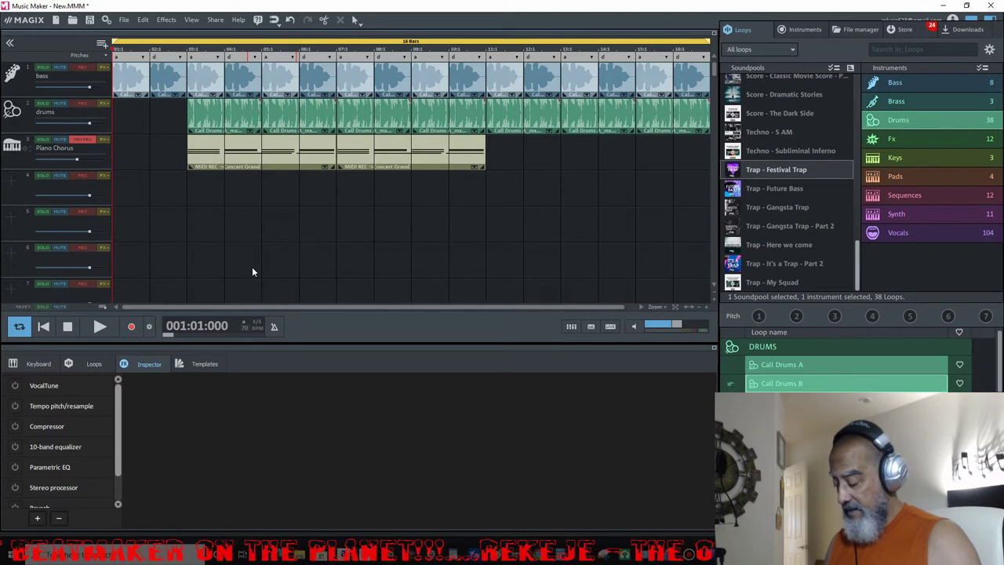
key(ctrl+a)
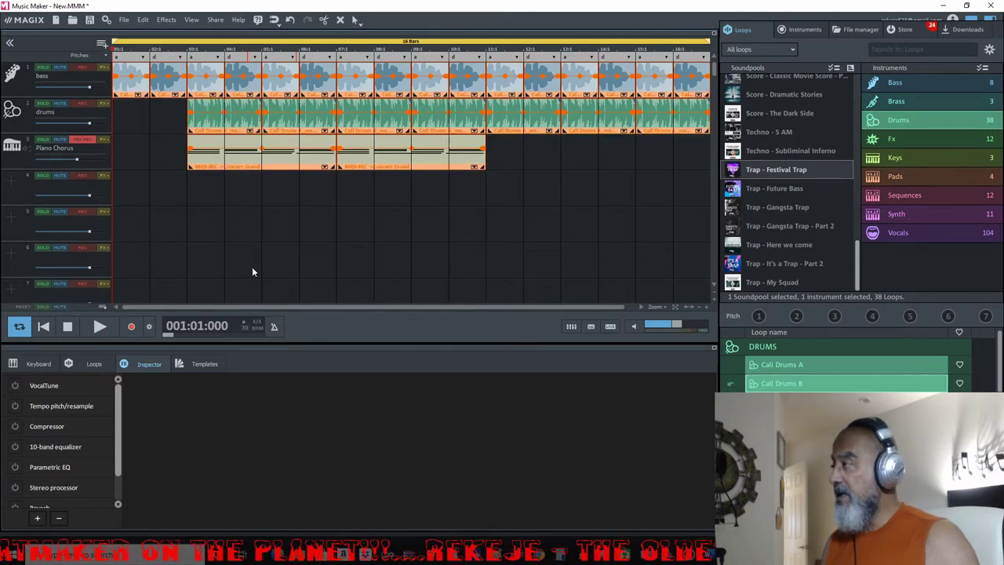
click(253, 269)
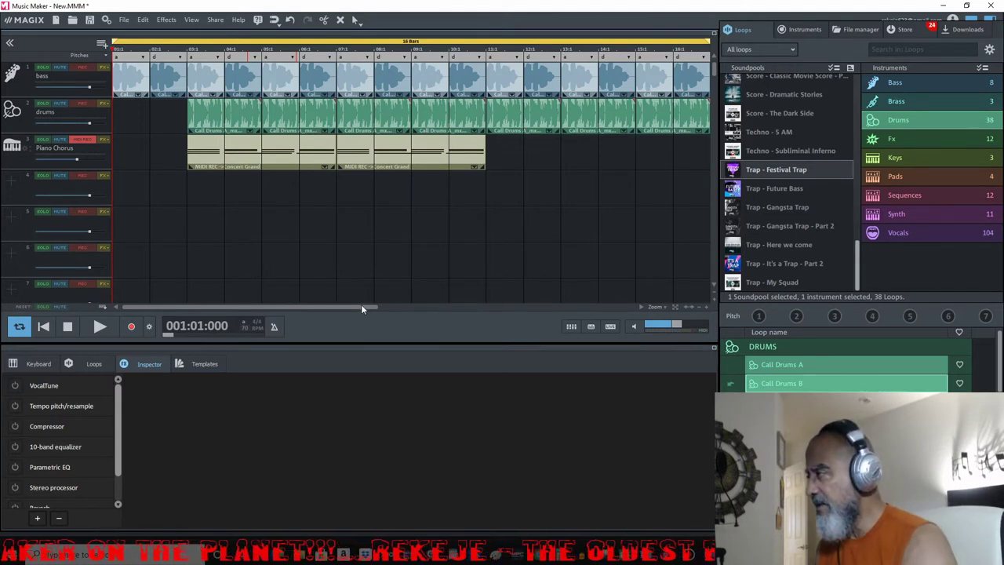
drag(362, 309, 509, 315)
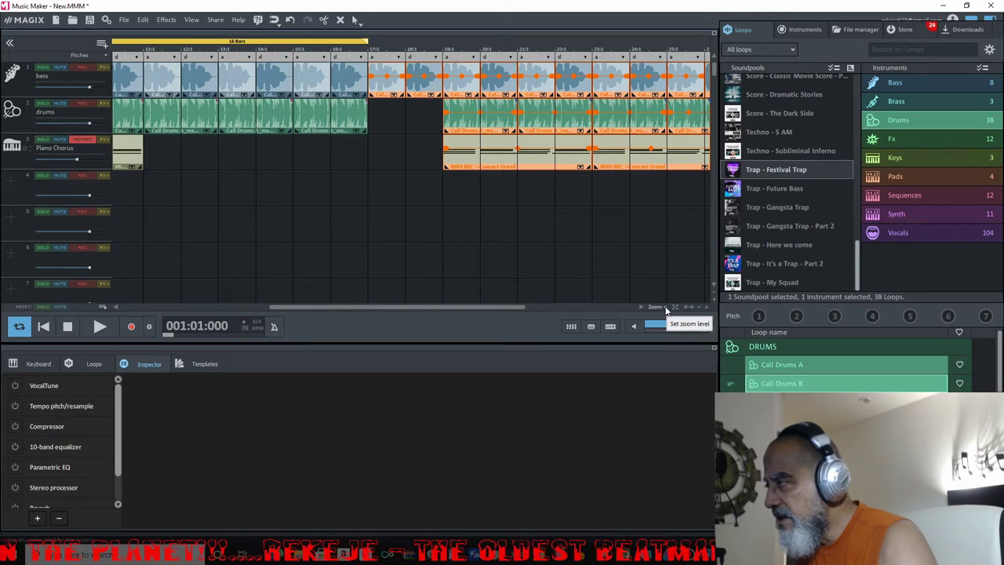
- Extend the playback range to 32 bars to cover the duplicated section, and play the arrangement from the start
click(699, 307)
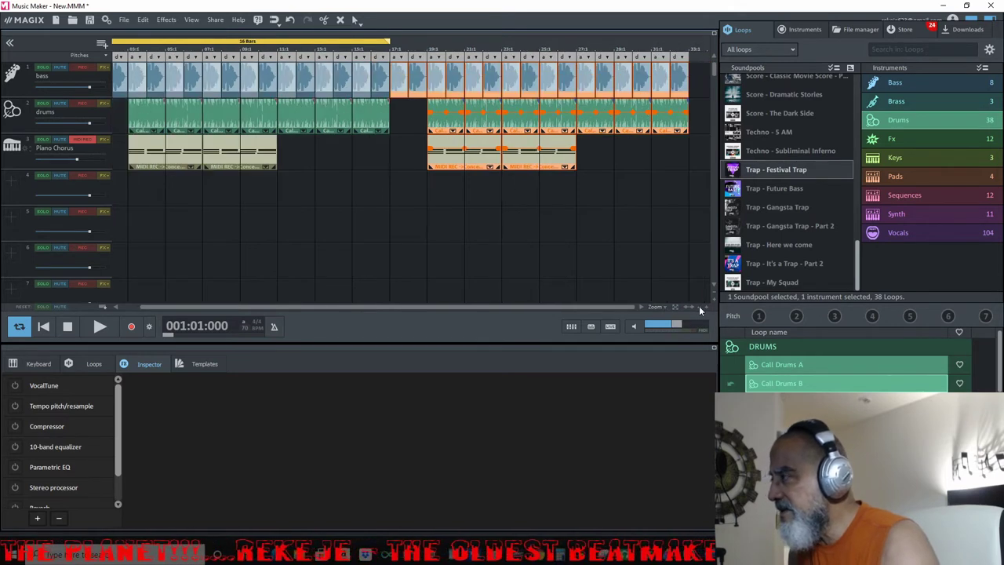
click(699, 306)
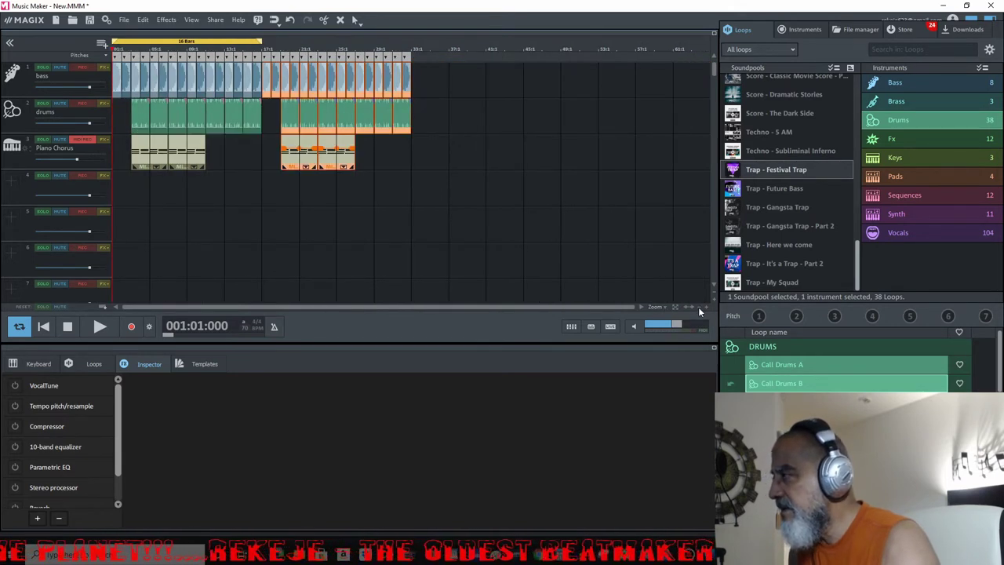
click(707, 308)
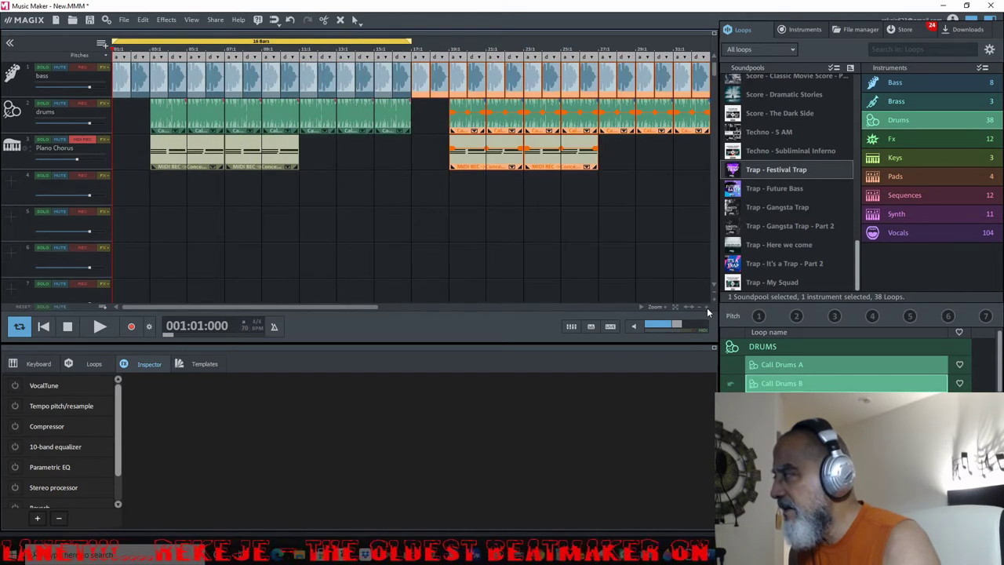
click(699, 306)
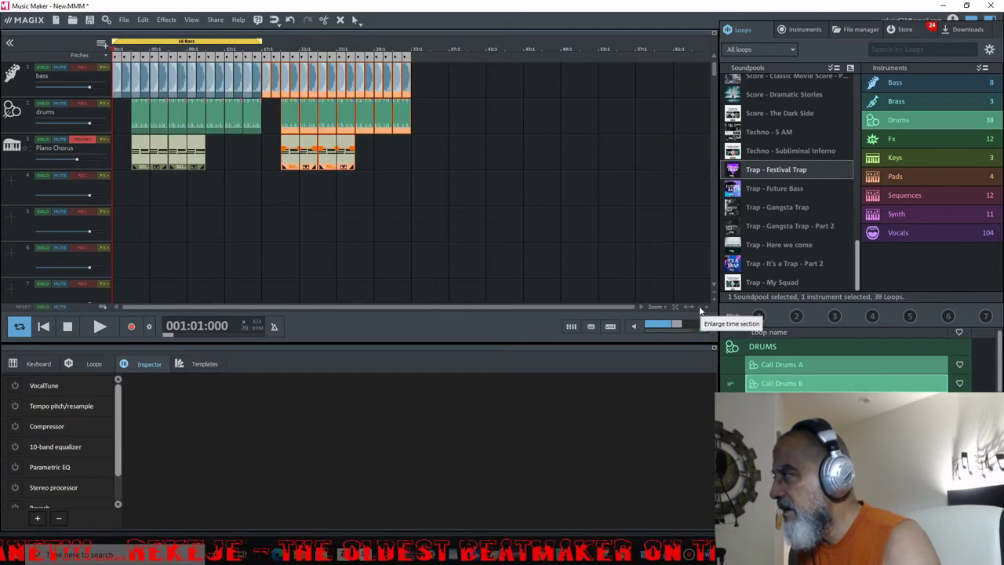
click(706, 306)
click(706, 306)
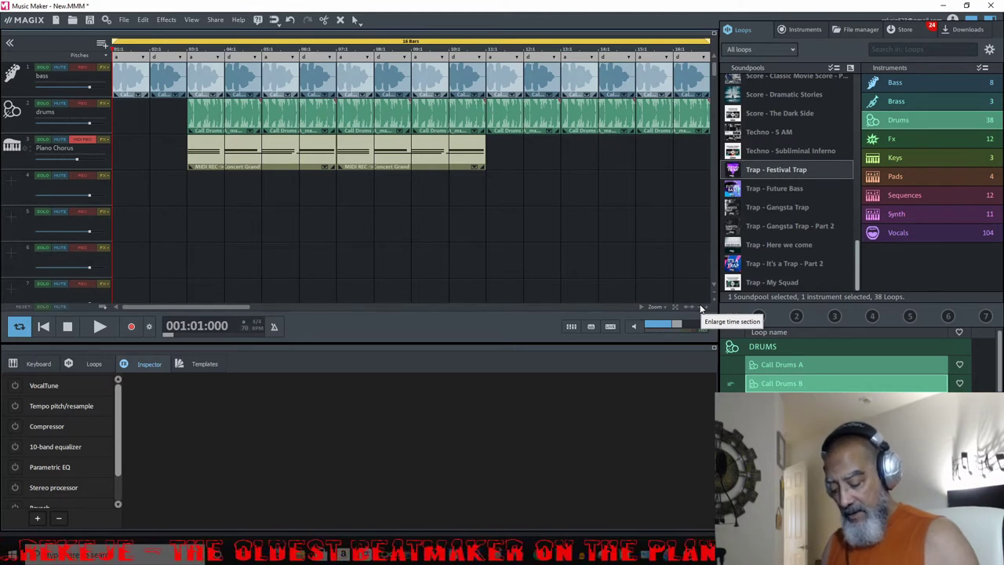
click(701, 308)
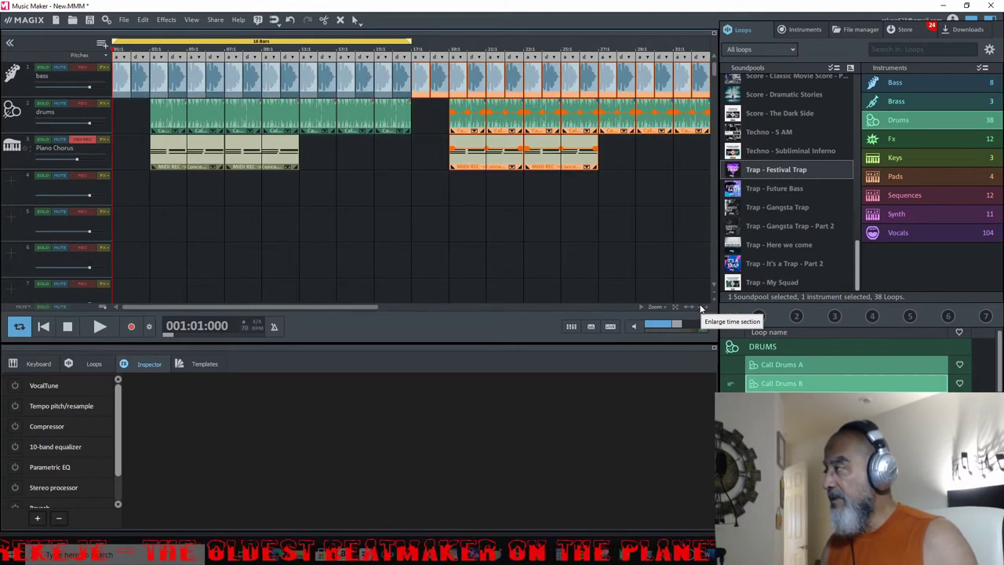
click(701, 309)
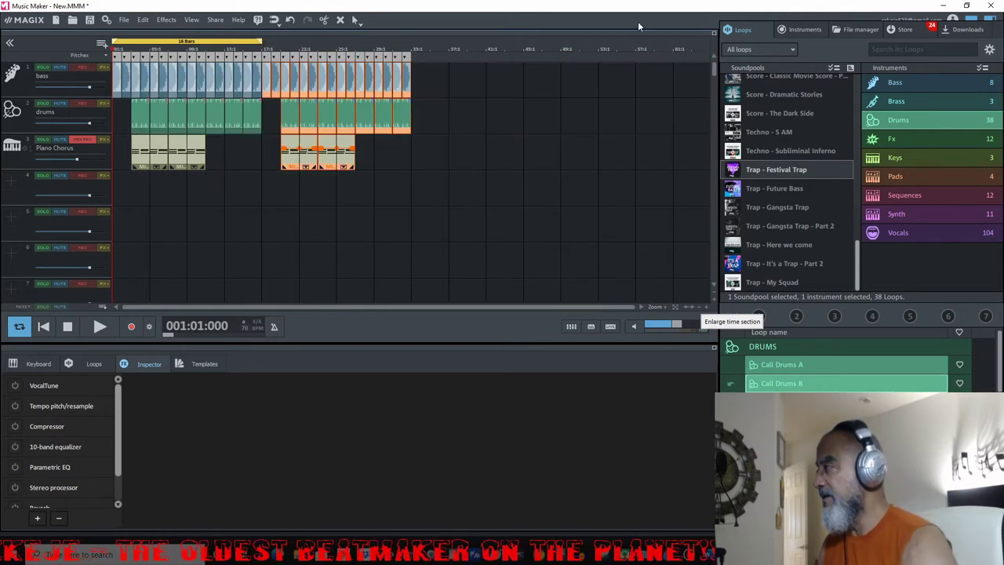
drag(259, 40, 410, 61)
click(471, 165)
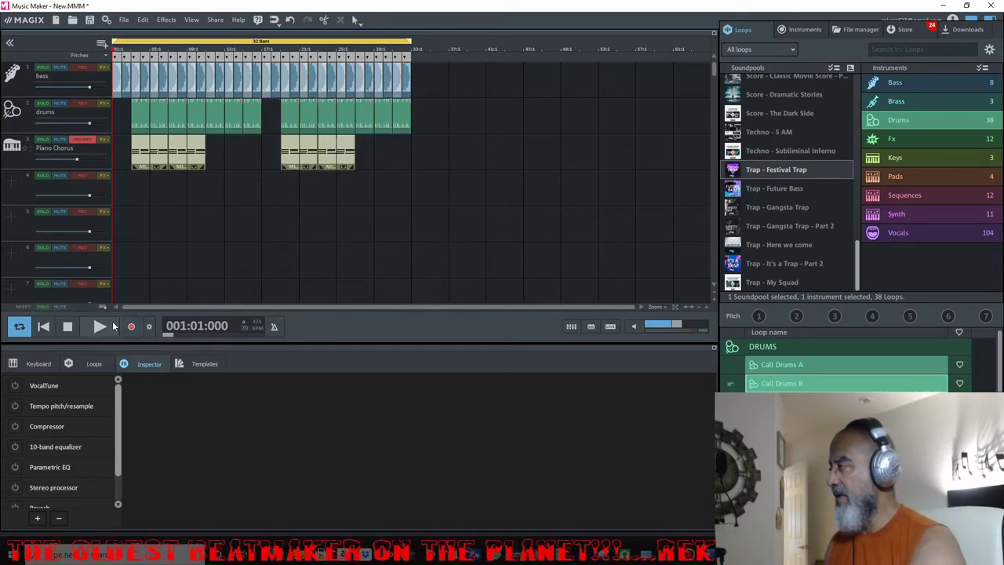
key(space)
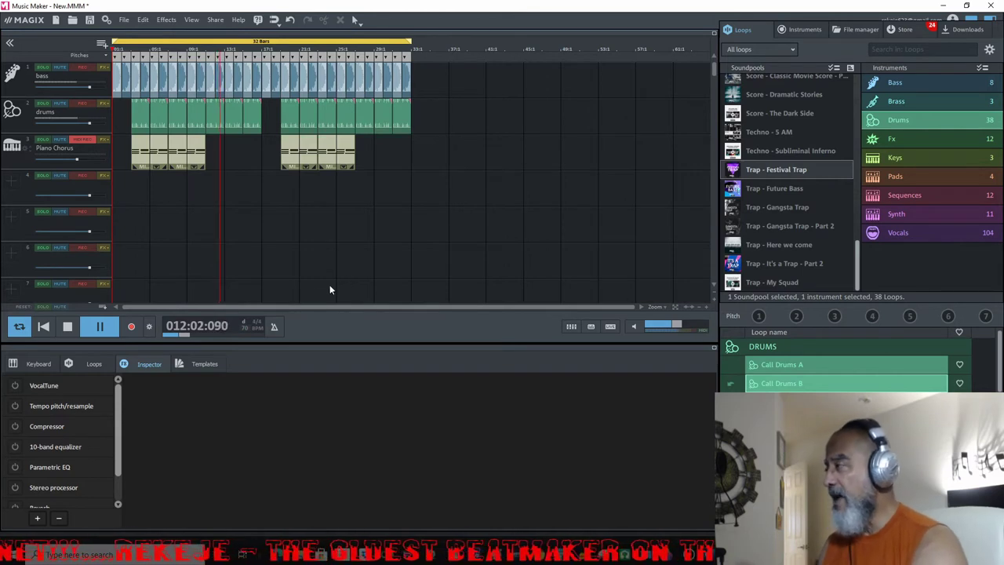
click(69, 326)
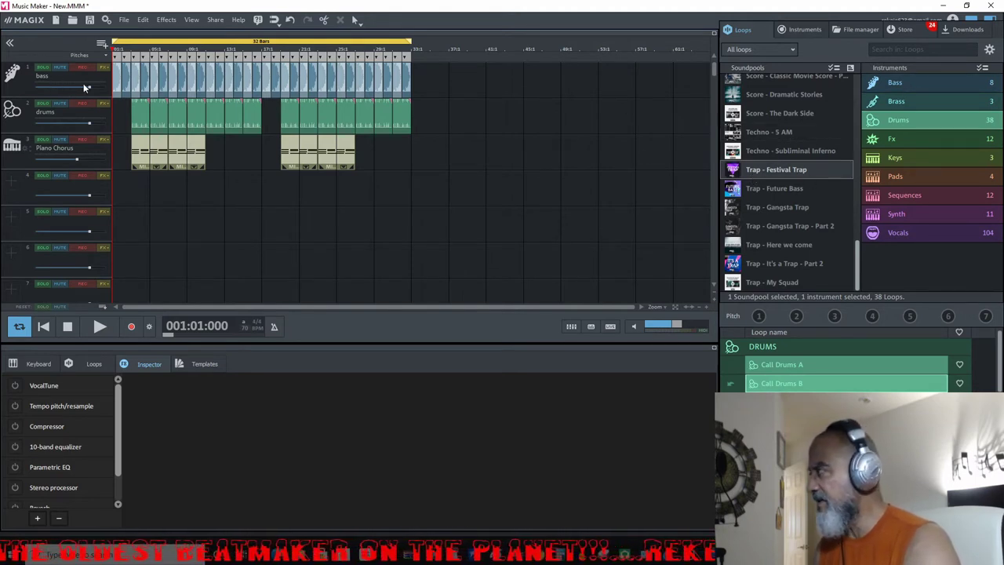
double_click(43, 75)
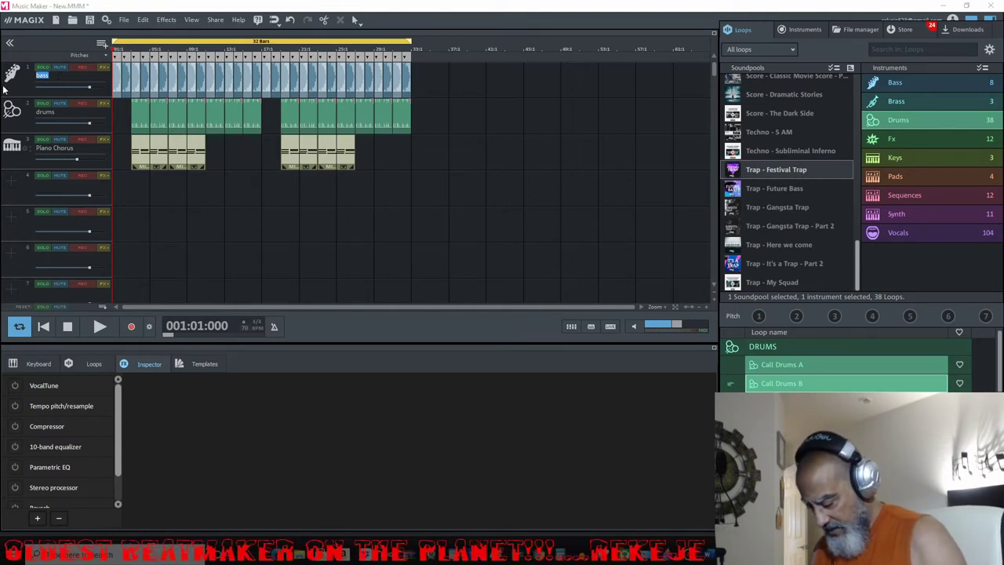
text(Trap)
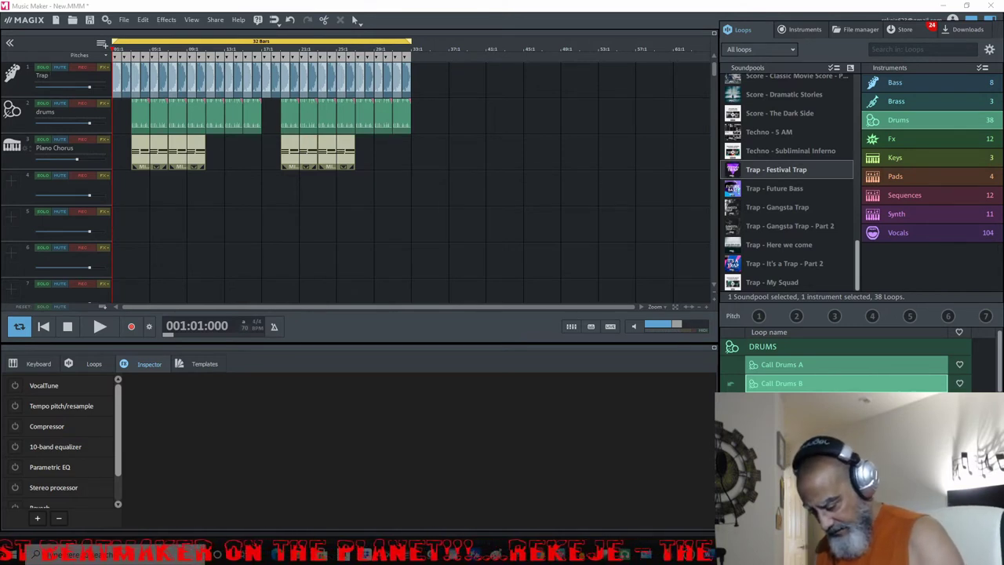
text(stival)
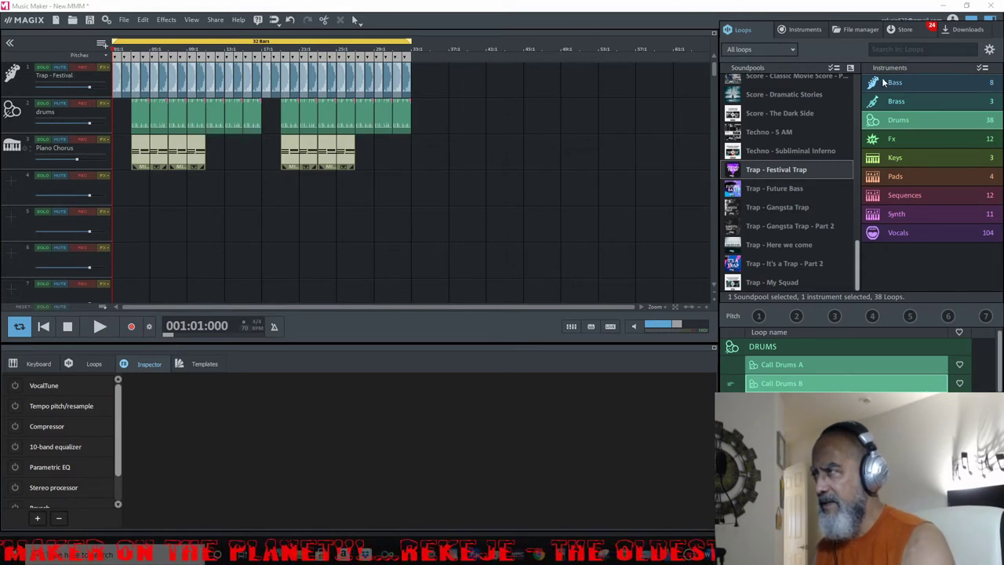
key(ctrl+a)
text(bass)
- List the Festival Trap bass loops and rename the bass track as "Trap - Festival Call Bass A"
click(916, 83)
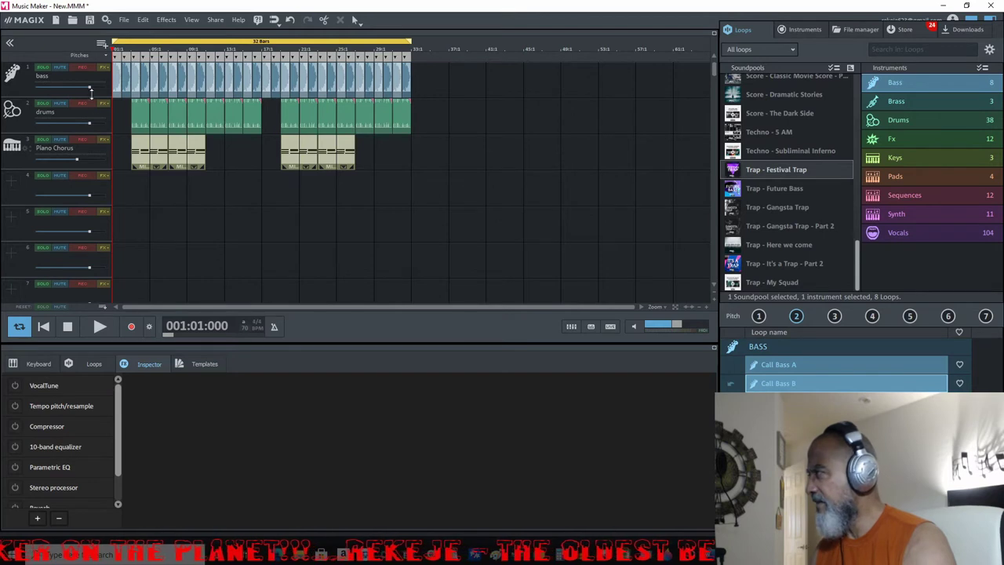
double_click(47, 75)
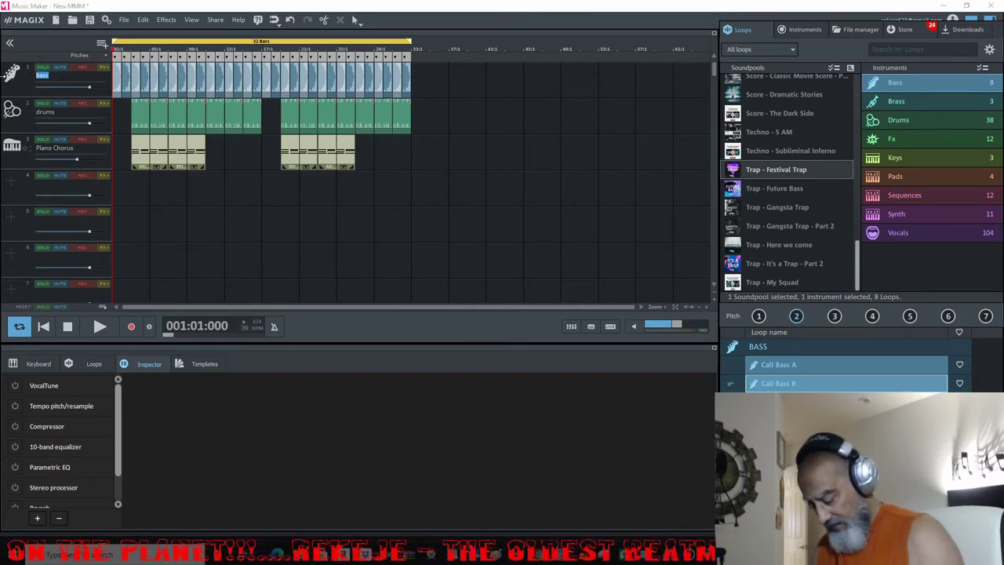
text(Trap)
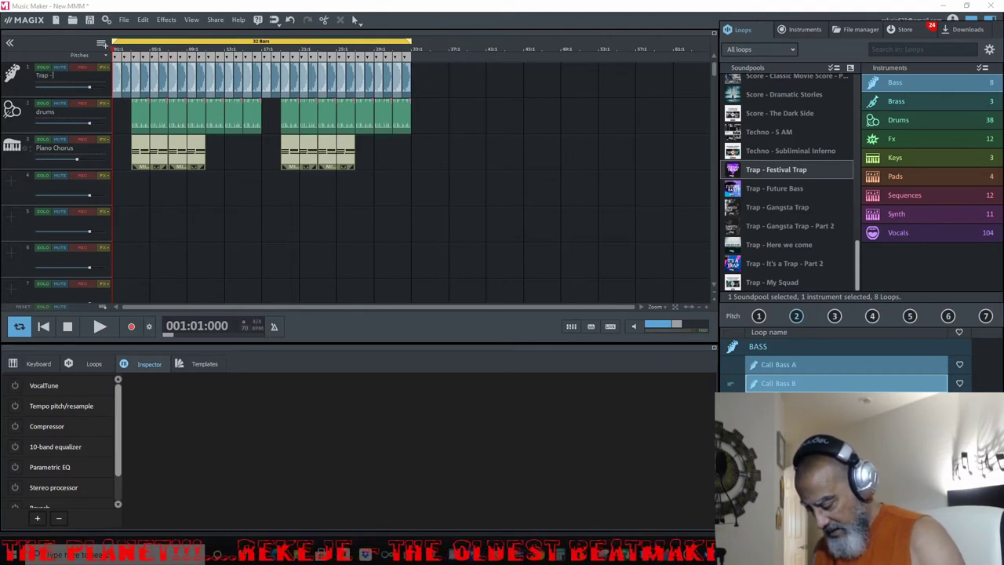
text( - Festival)
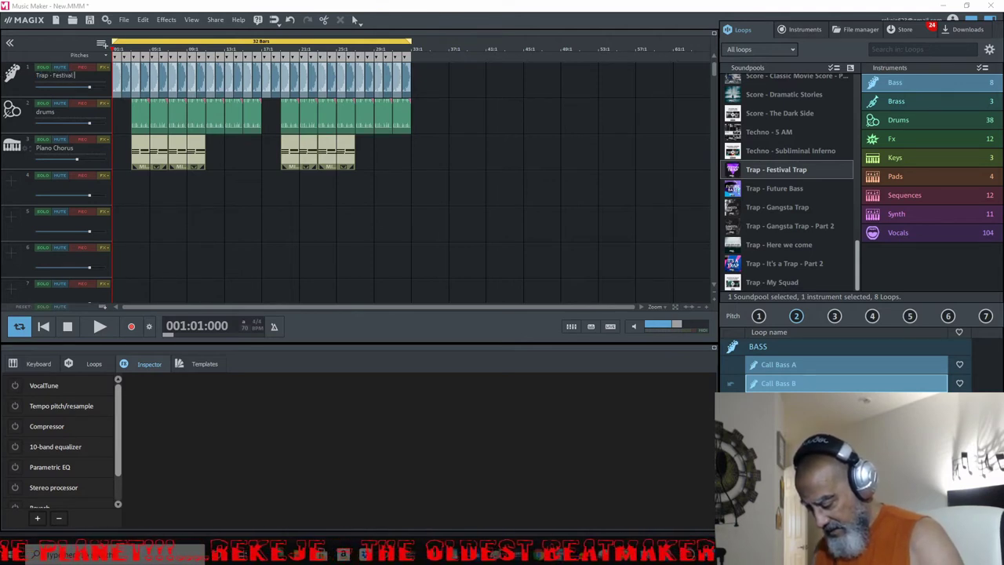
text( Call Bass A)
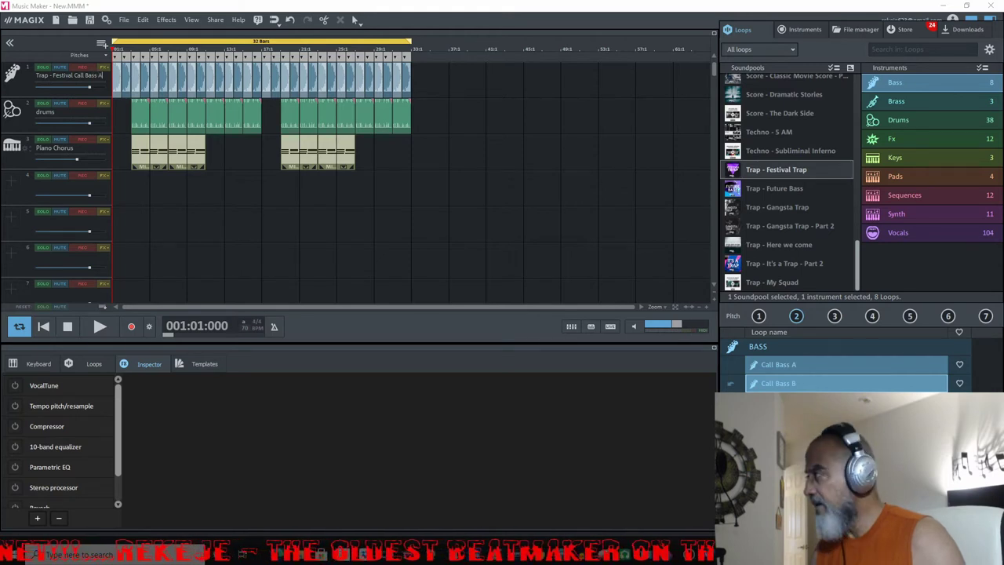
key(Return)
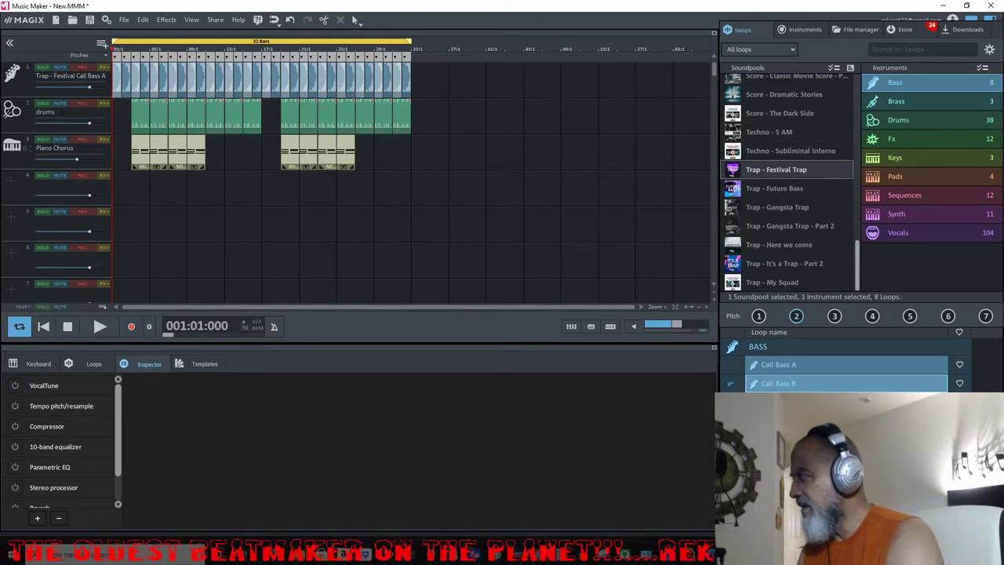
- Rename the drums track as "Trap - Festival Call Drums"
click(44, 111)
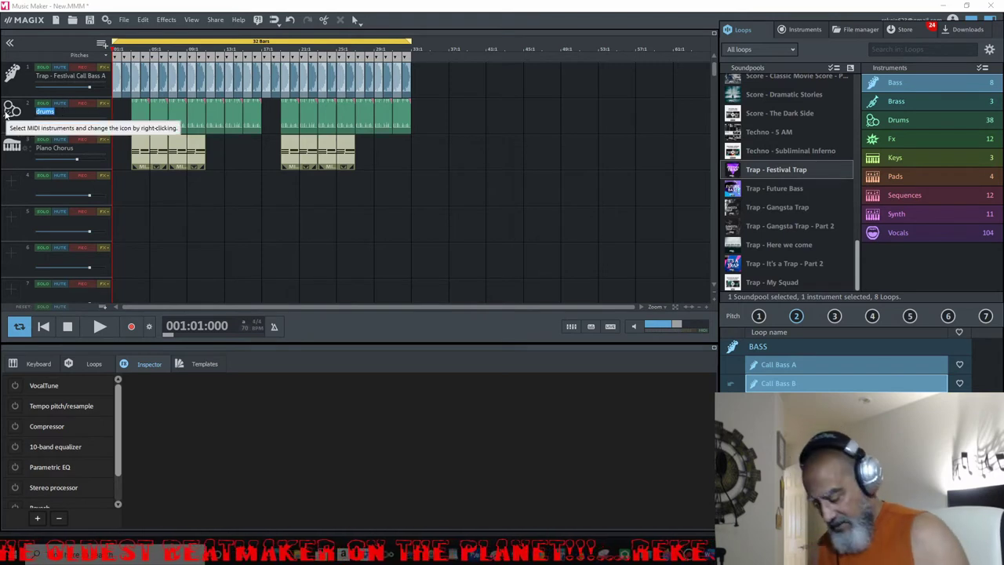
text(T)
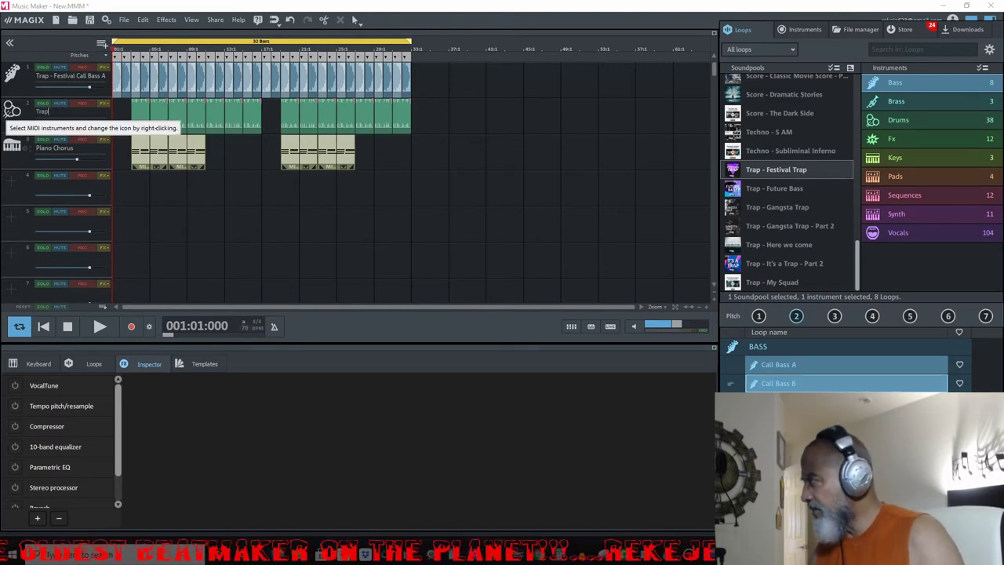
text(rap)
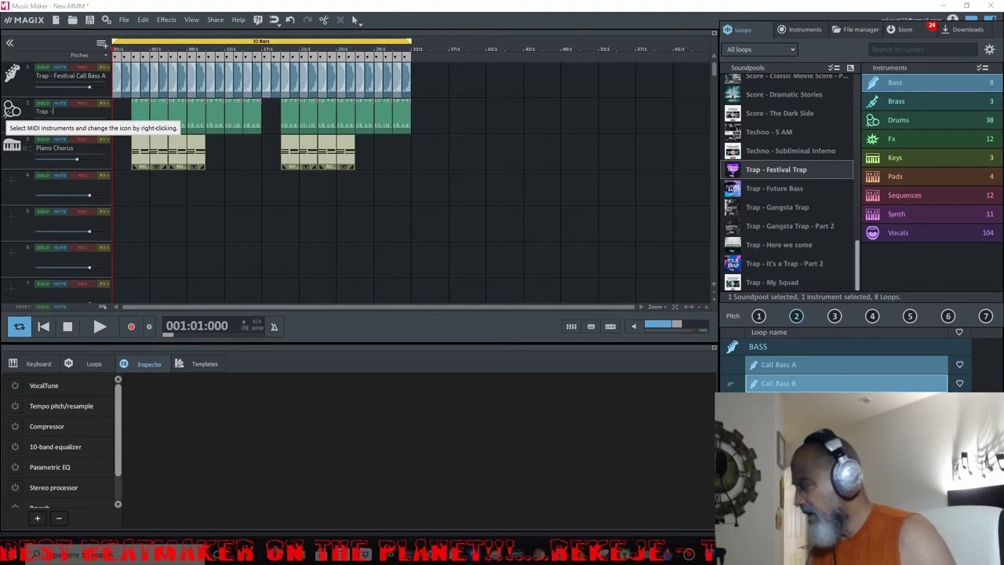
text( - Festi)
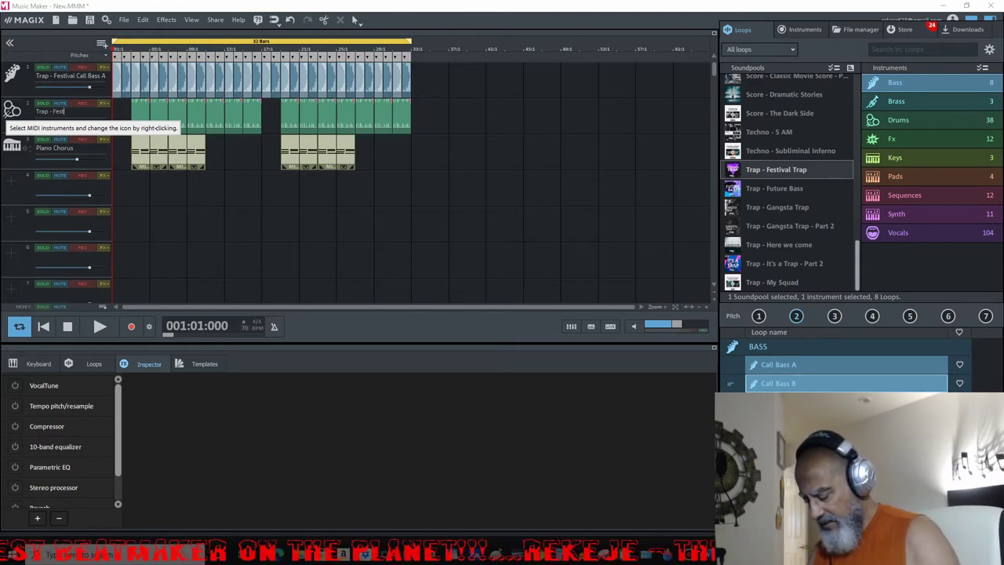
text(val )
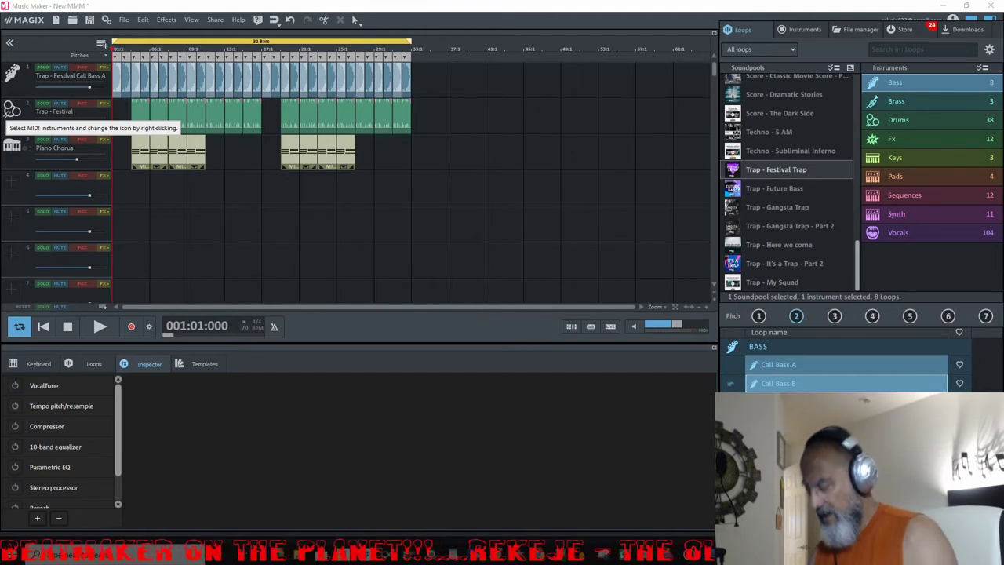
text(Call )
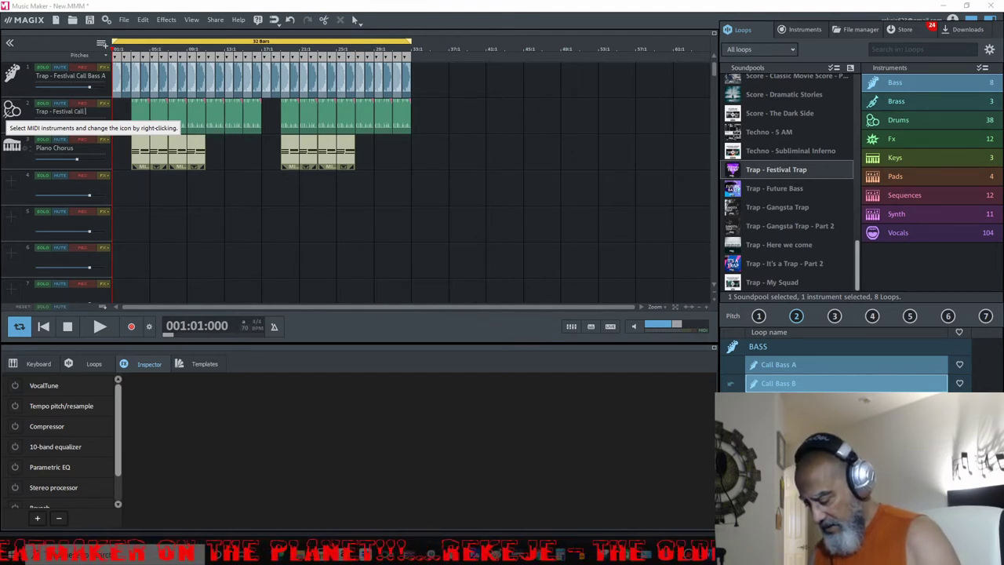
text(Drum)
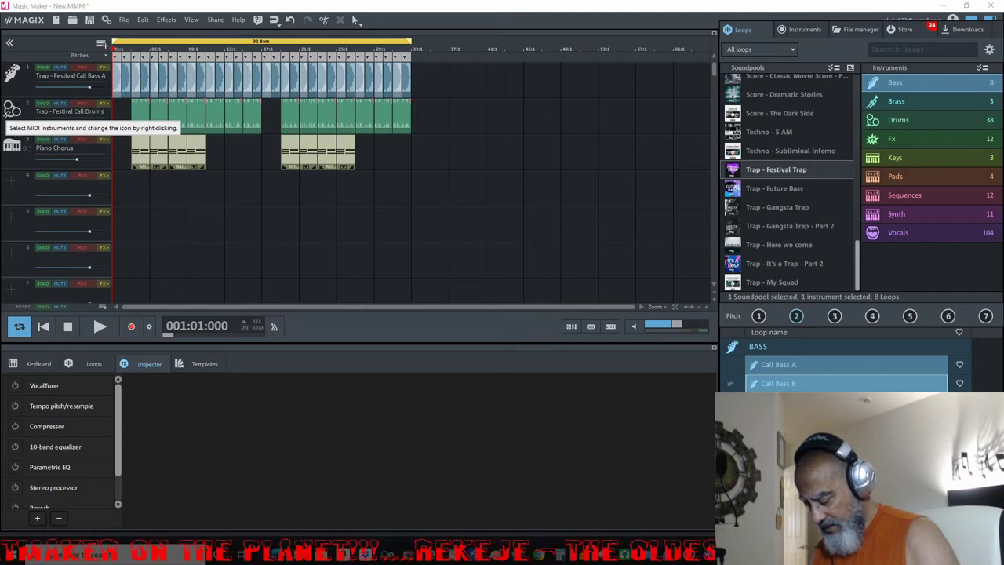
text(s)
key(Return)
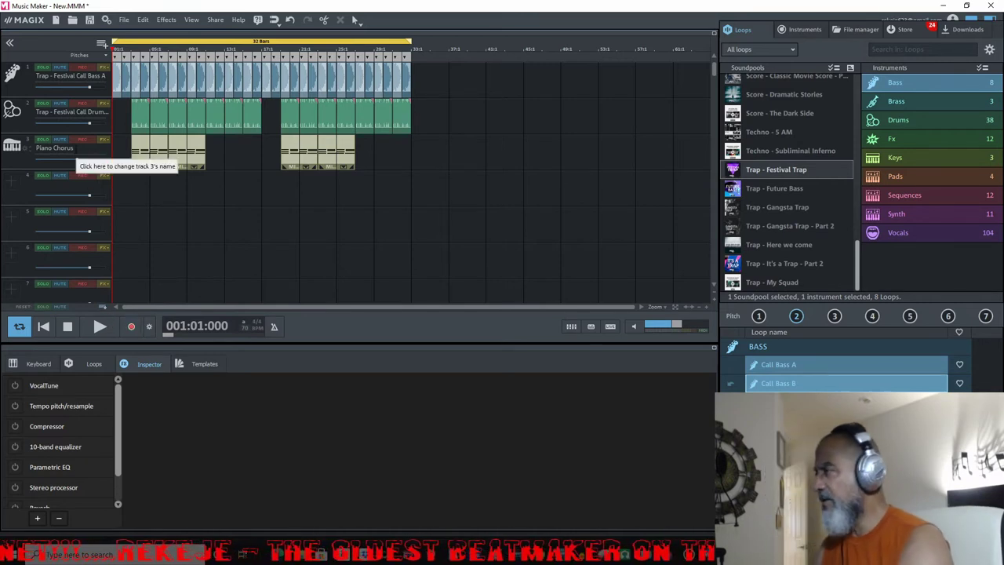
- Check which synth and preset the piano track uses, and rename the track as "Concert Grand - Piano Chords"
click(24, 150)
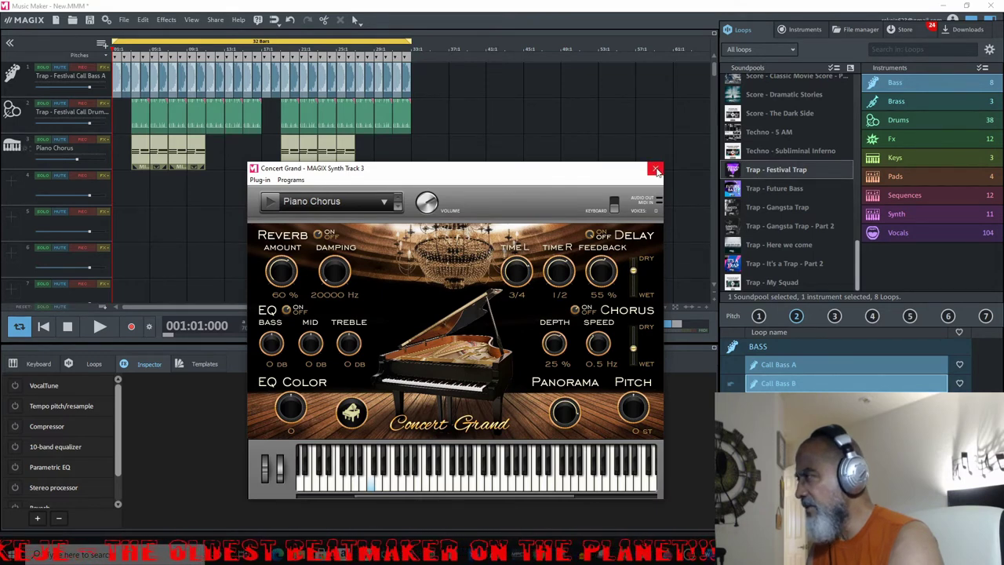
click(656, 168)
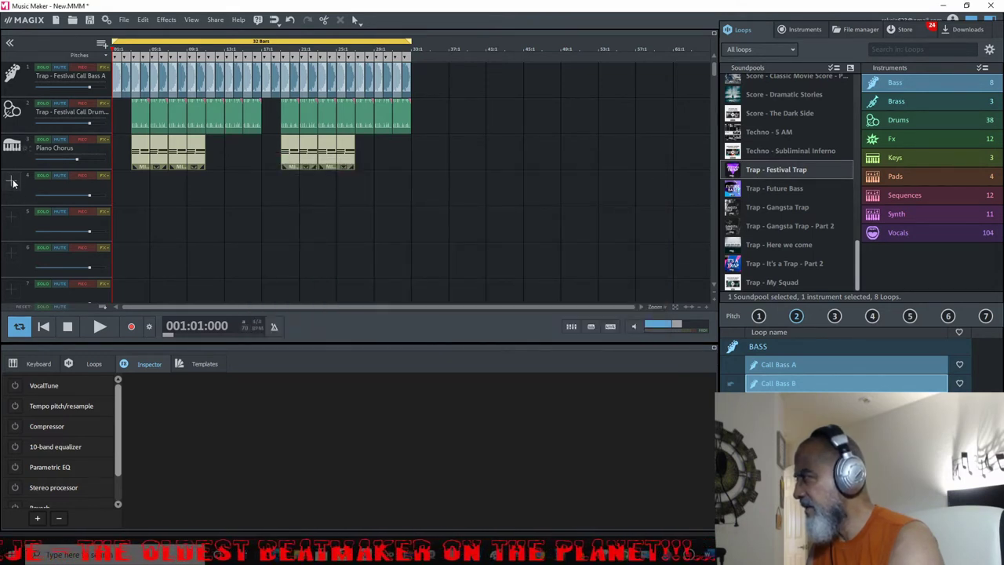
double_click(66, 147)
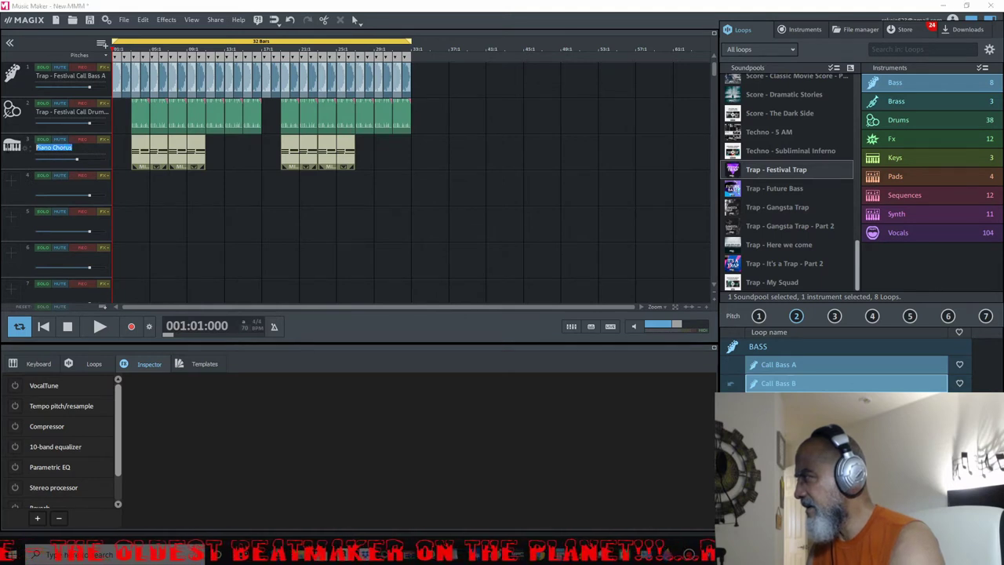
text(Co)
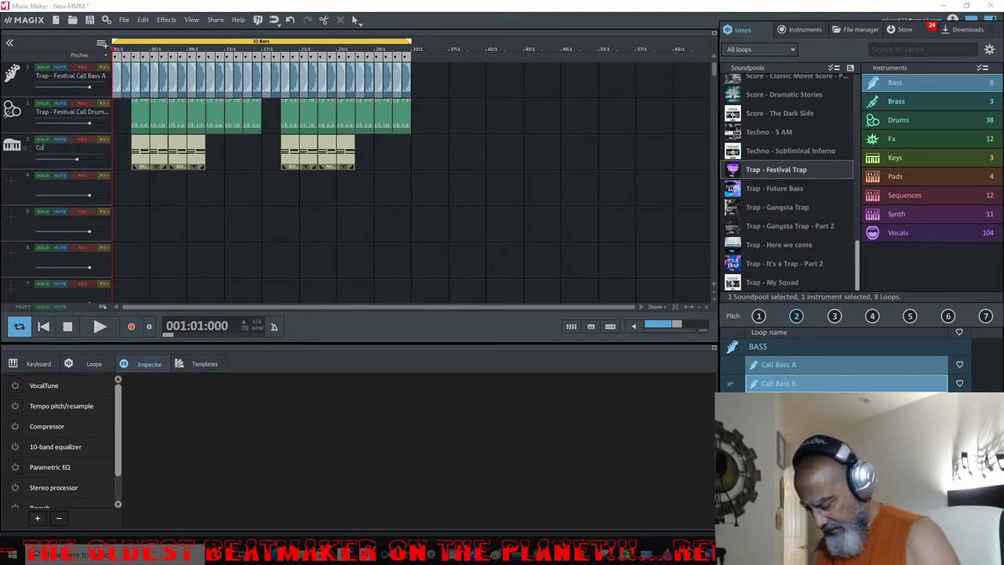
text(ncert G)
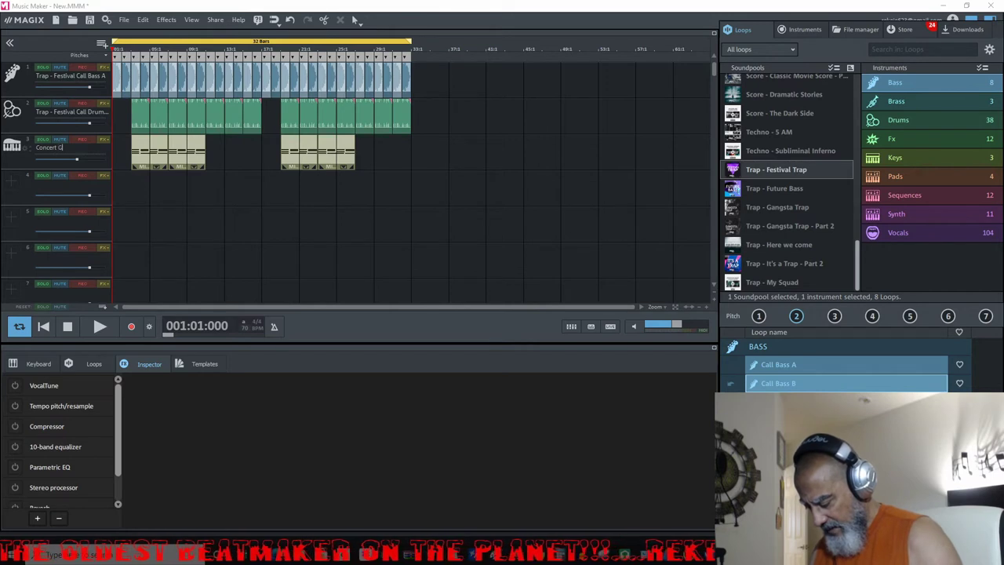
text(rand - Piano)
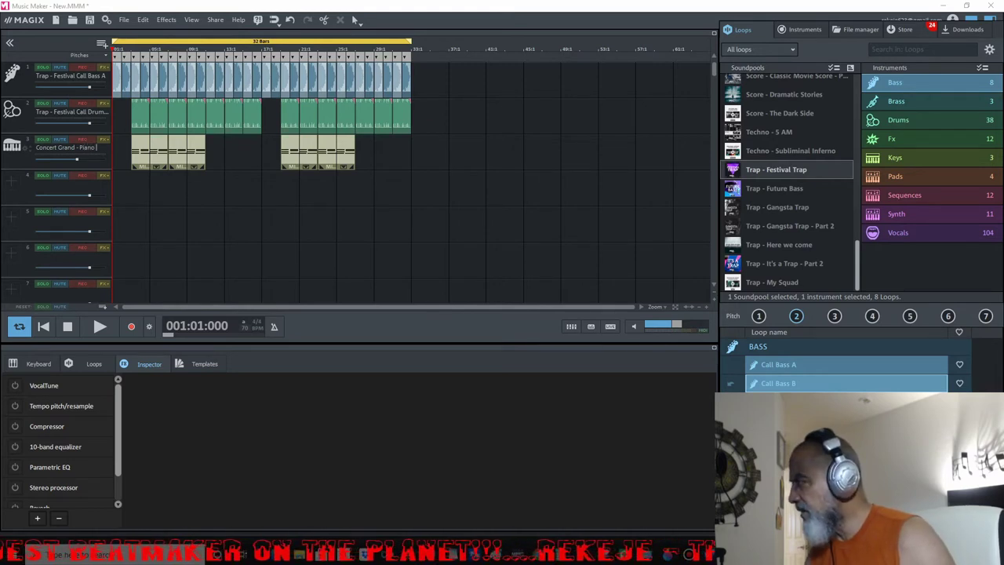
text(Cho)
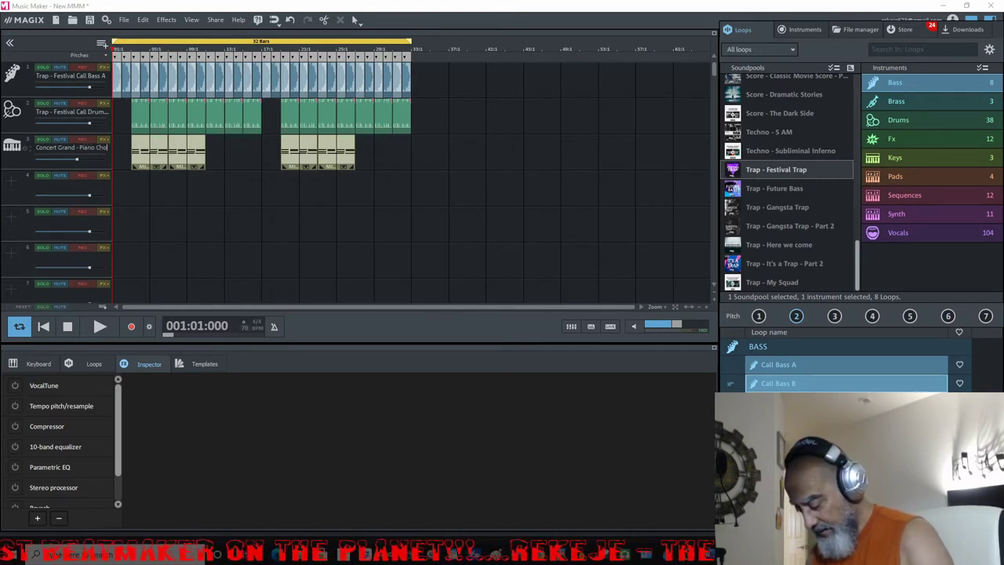
text(rds)
key(Return)
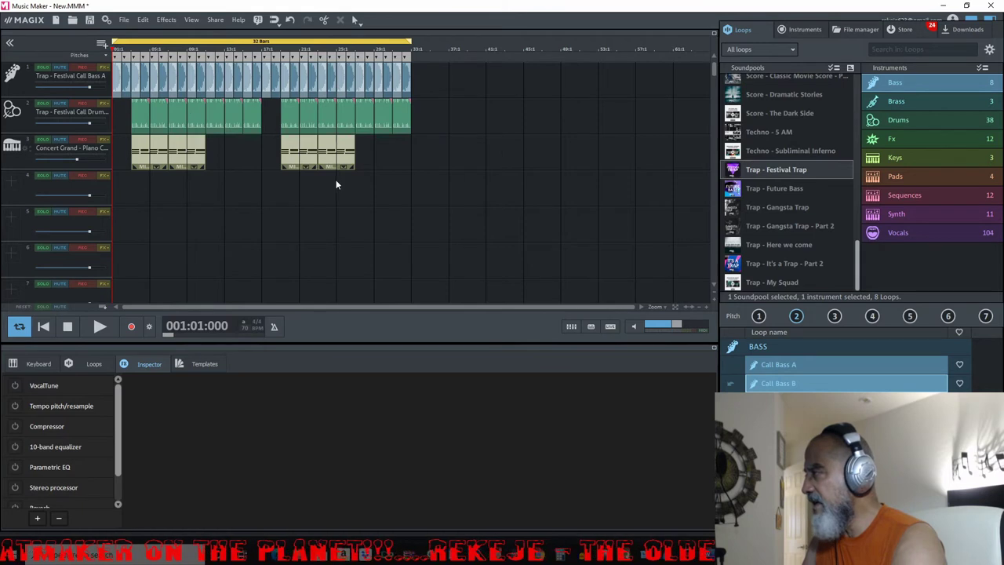
- Save the project as "Calling Everyone" and check the automatic project backup interval in the program settings
click(94, 22)
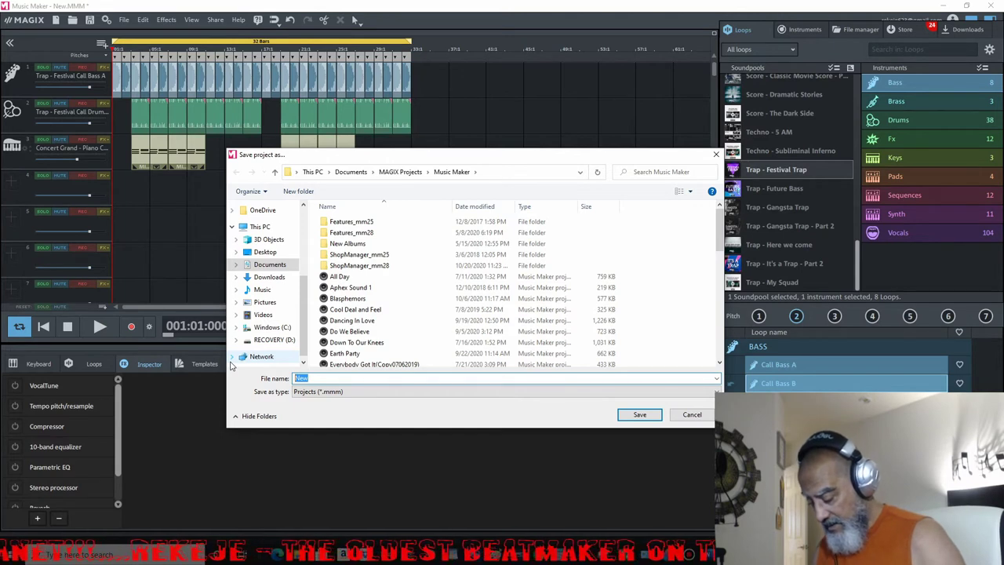
text(Calling Everyon)
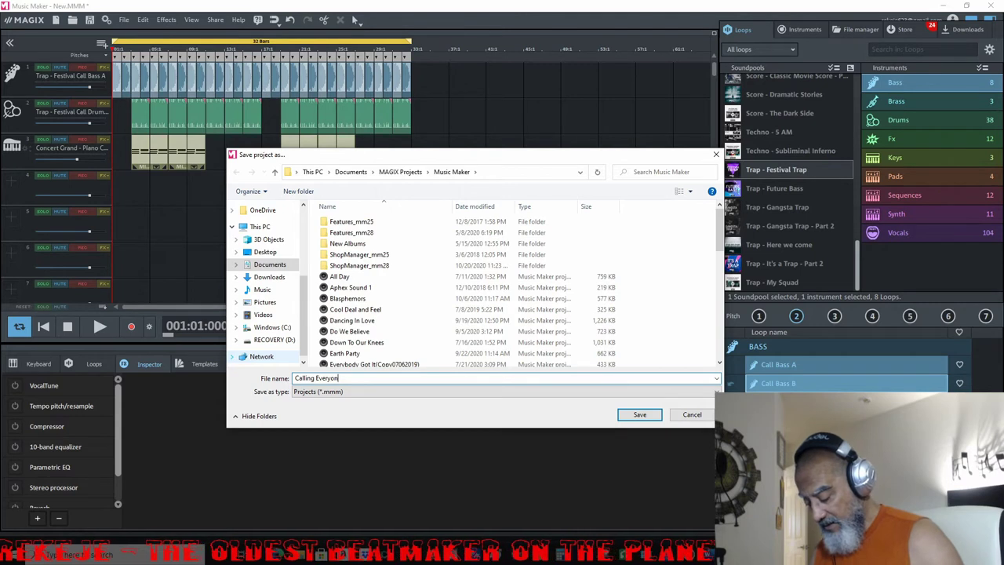
key(BackSpace)
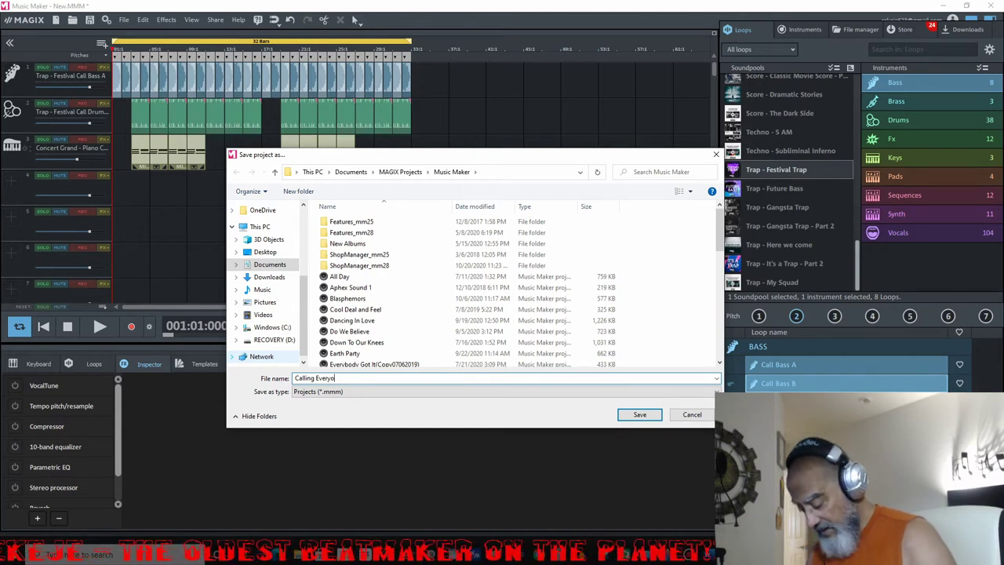
text(ne)
key(Return)
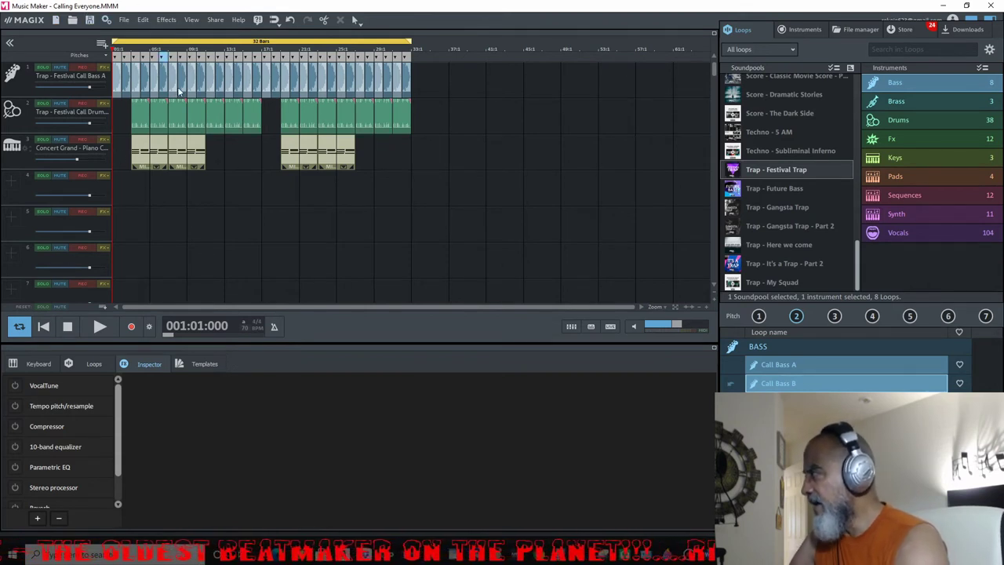
click(105, 20)
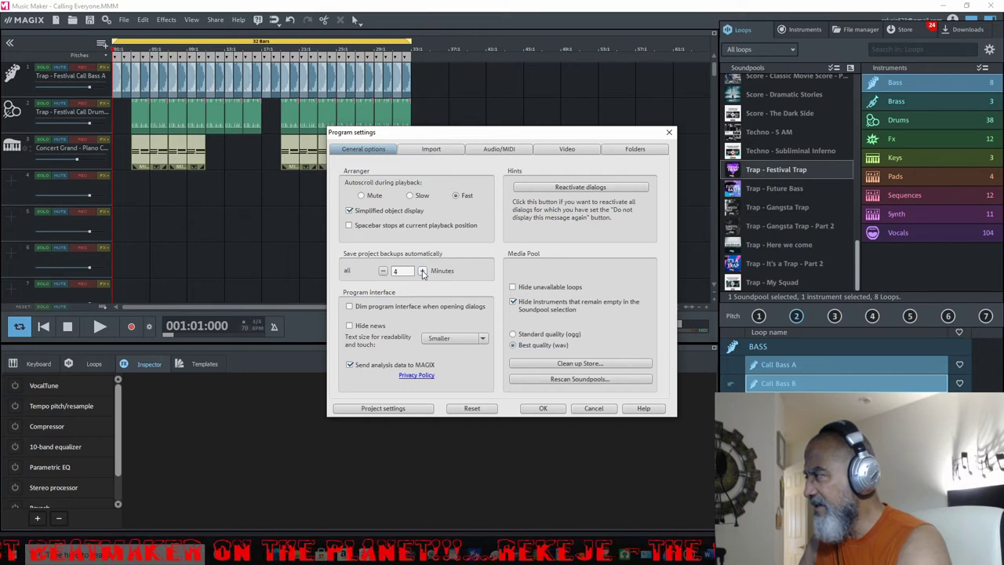
click(542, 409)
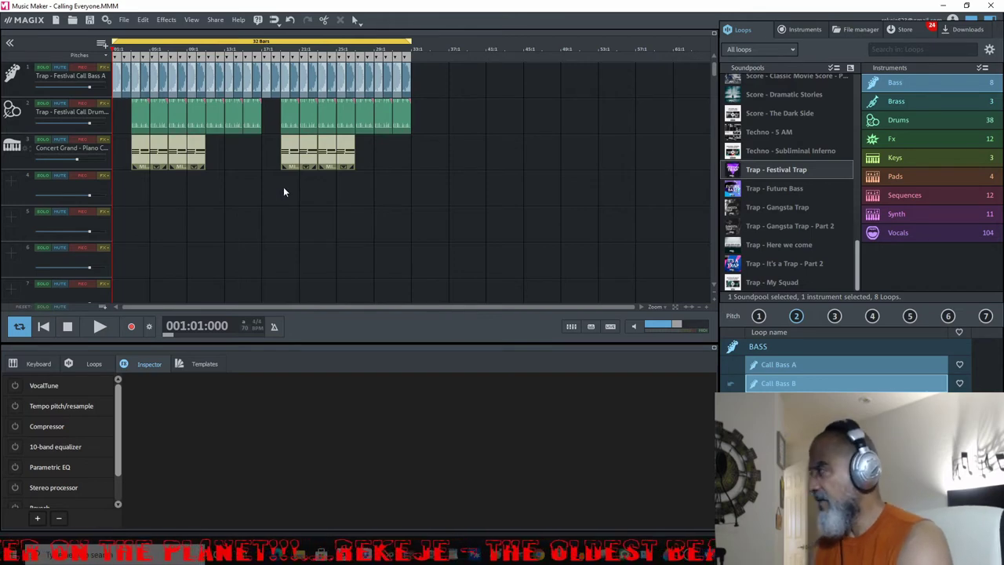
- Load the Analog Synths pad "Air Bow" on track 4, close its window, and play the arrangement from the start
click(13, 181)
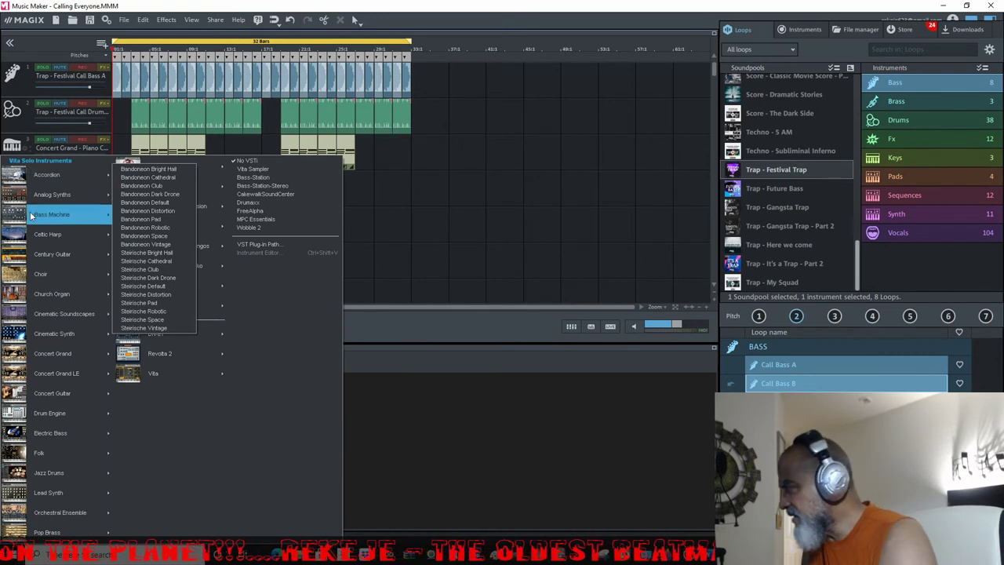
mouse_move(47, 240)
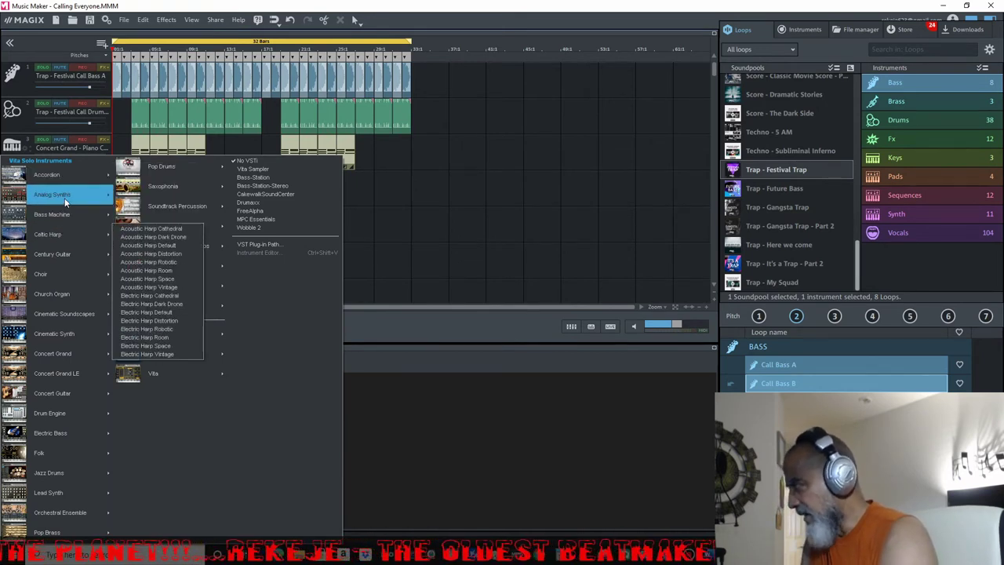
mouse_move(66, 199)
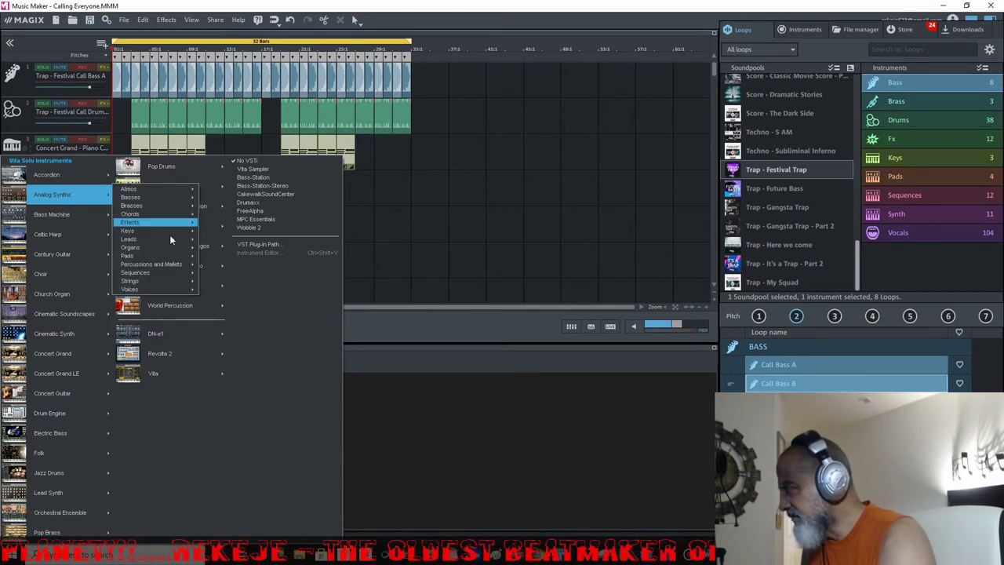
mouse_move(194, 257)
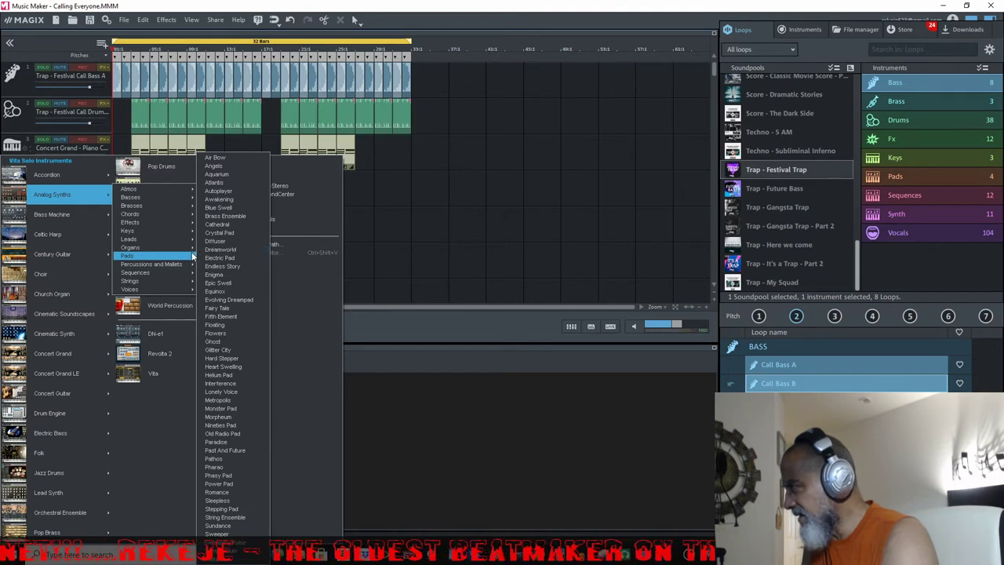
click(239, 160)
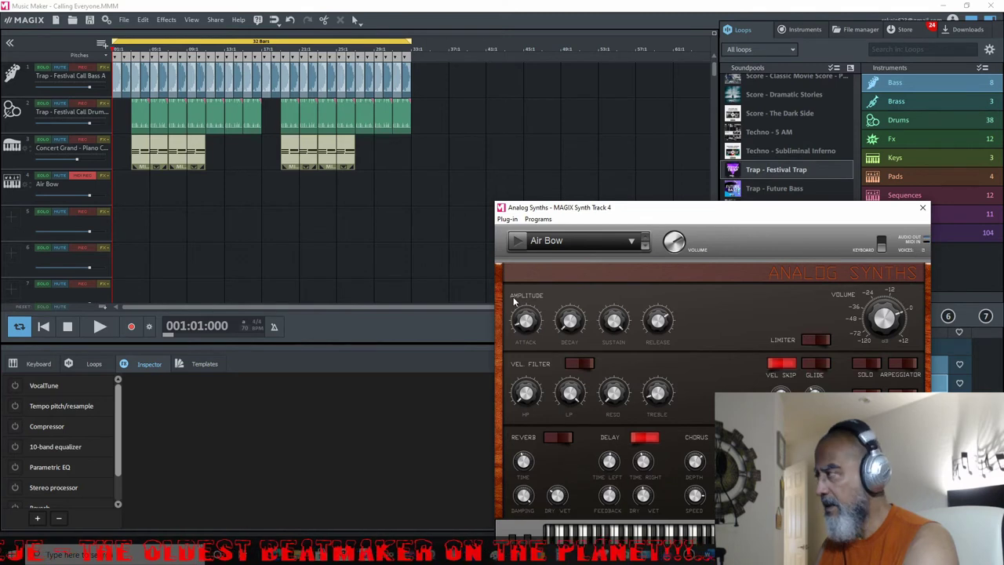
click(922, 208)
click(100, 327)
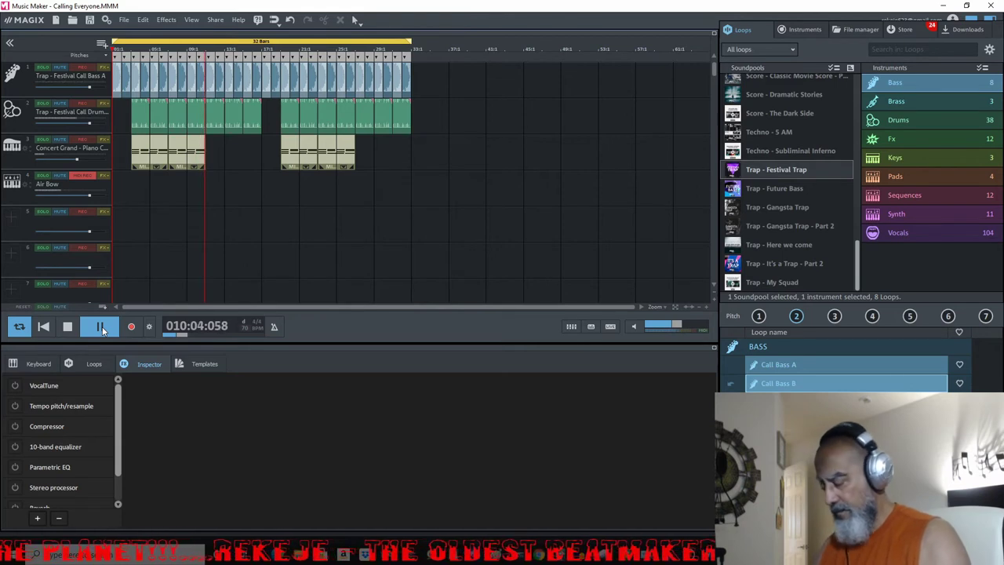
click(100, 328)
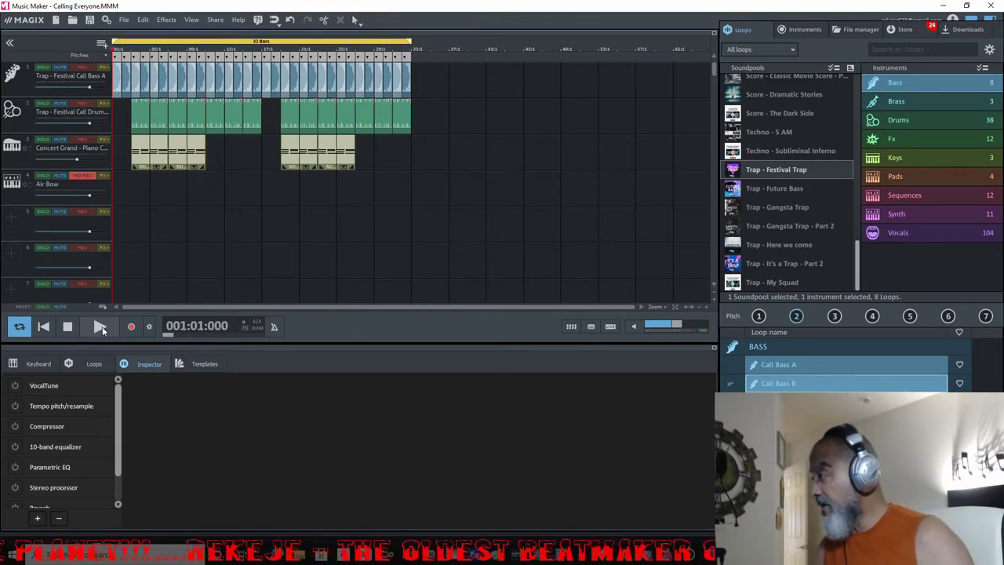
- Turn on the metronome and record a short take of about one bar on the Air Bow track from bar 1
click(274, 326)
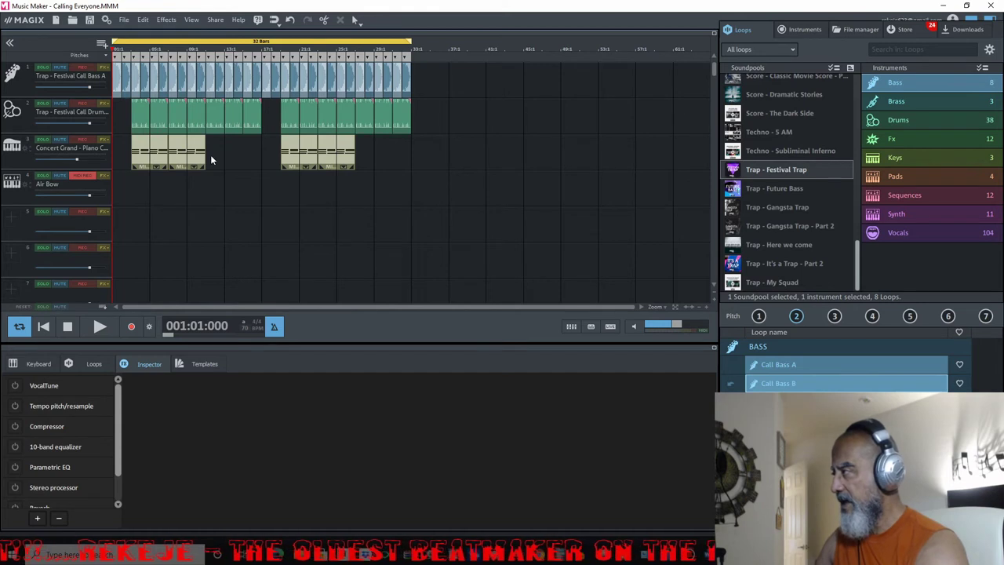
click(132, 326)
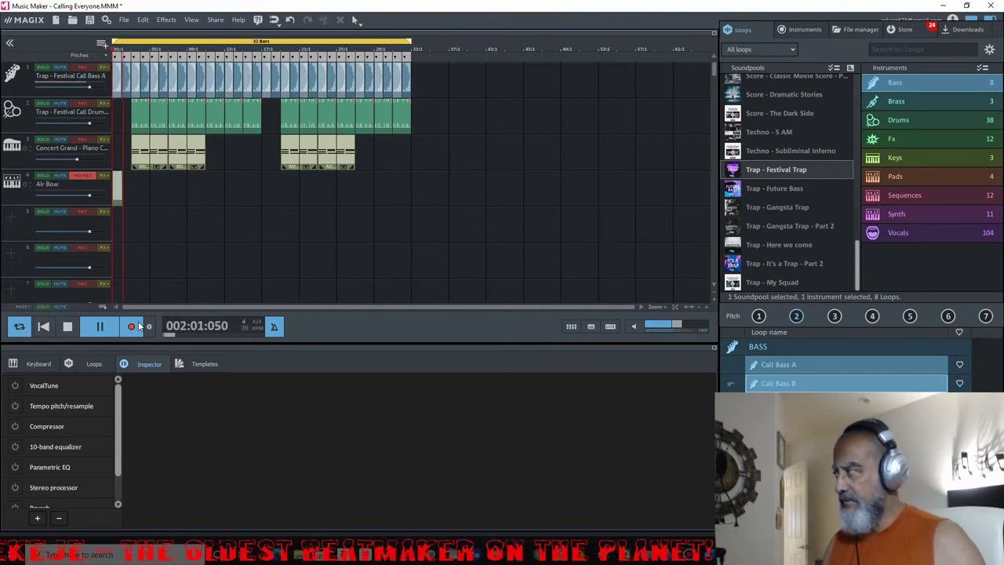
click(139, 326)
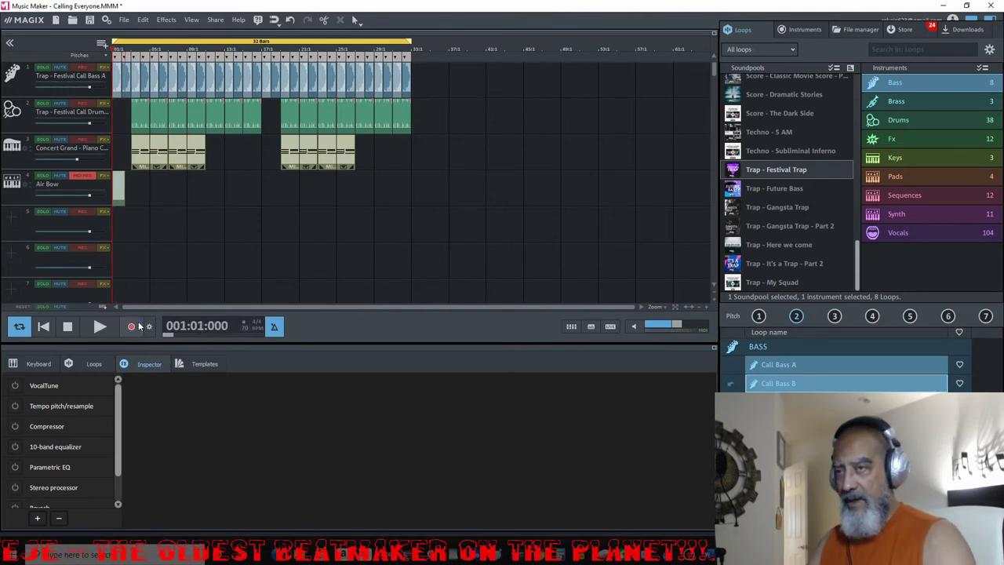
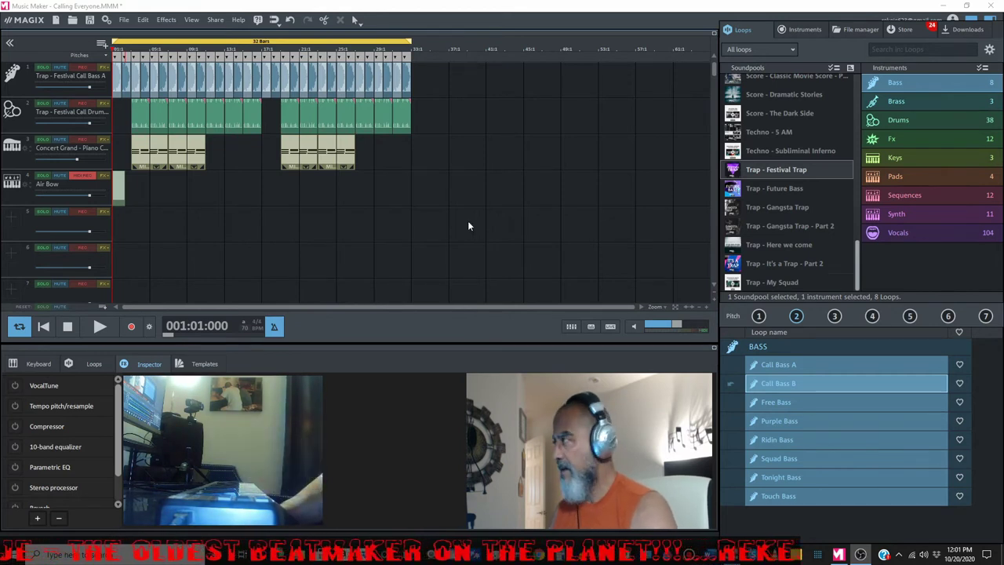
- Play the opening of the arrangement from bar 1 several times with the metronome on, stopping after each pass
click(101, 328)
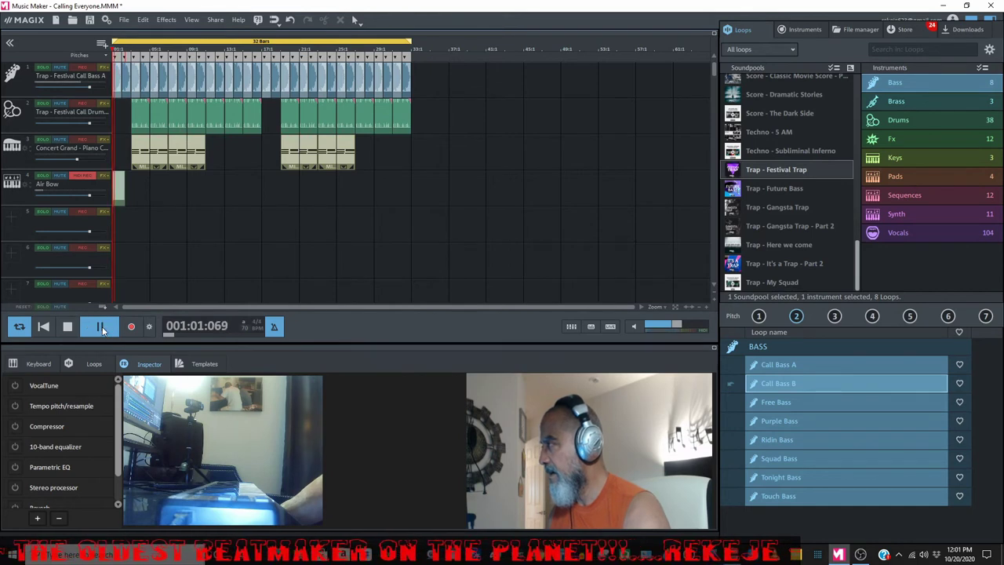
click(89, 331)
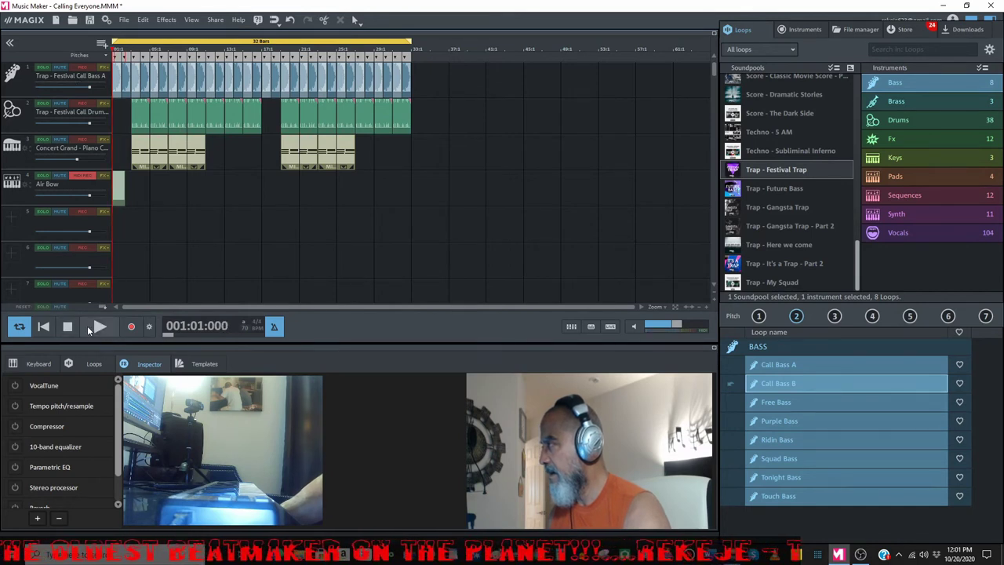
click(95, 330)
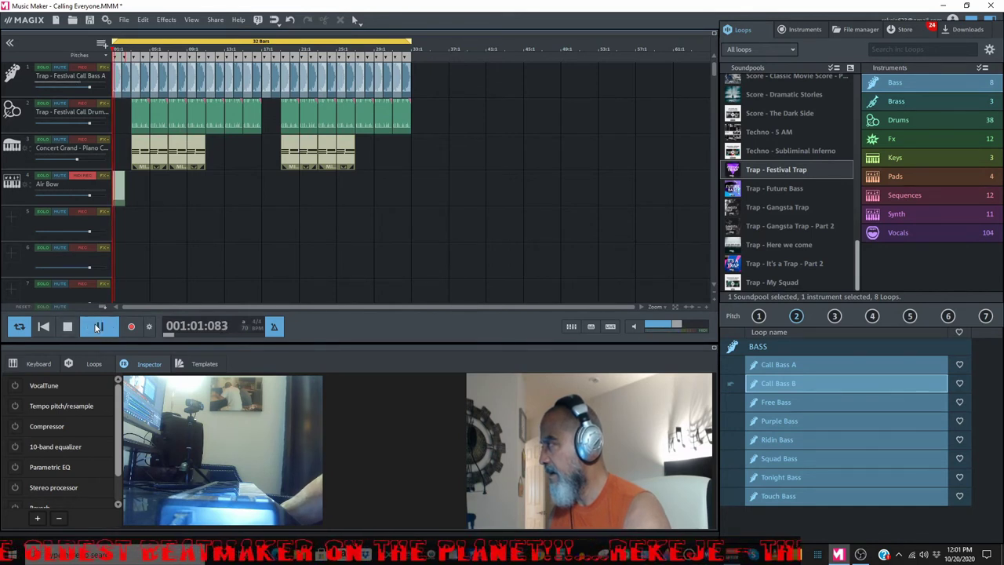
click(98, 327)
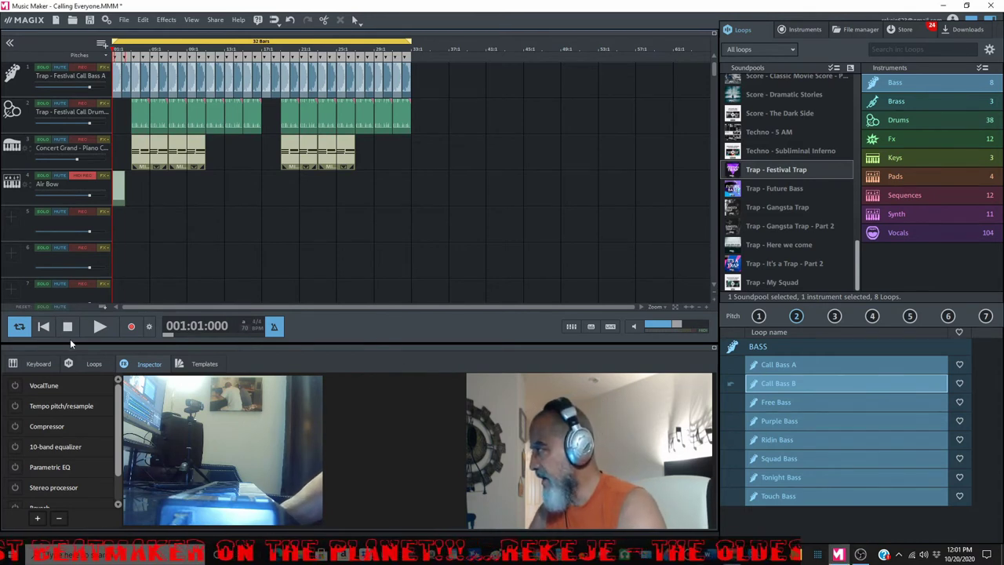
click(100, 327)
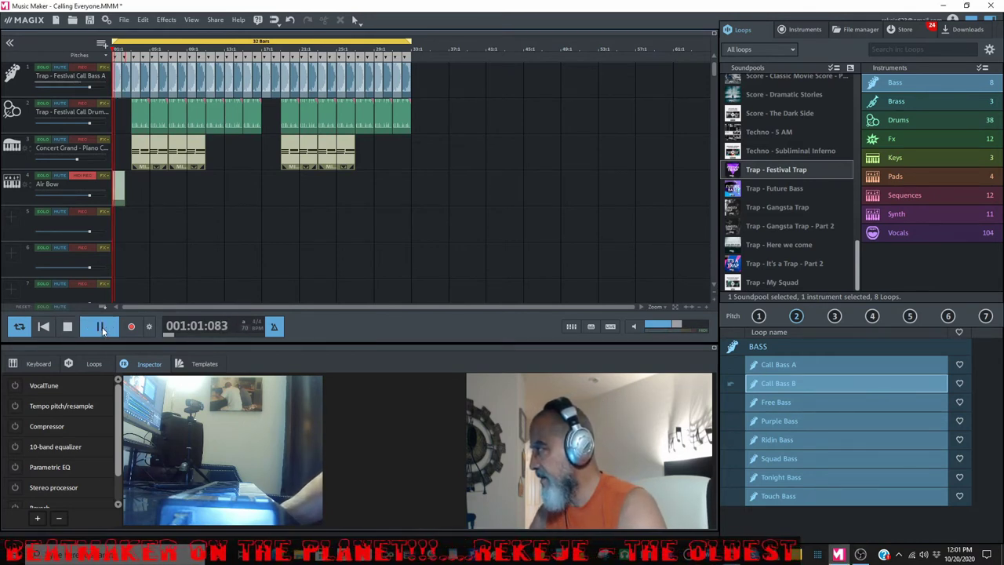
click(67, 327)
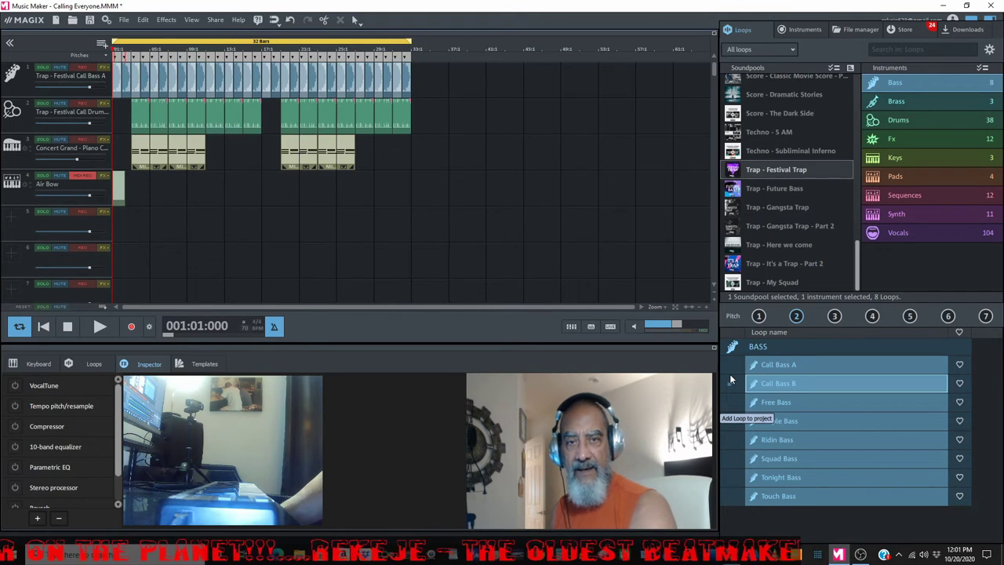
click(98, 328)
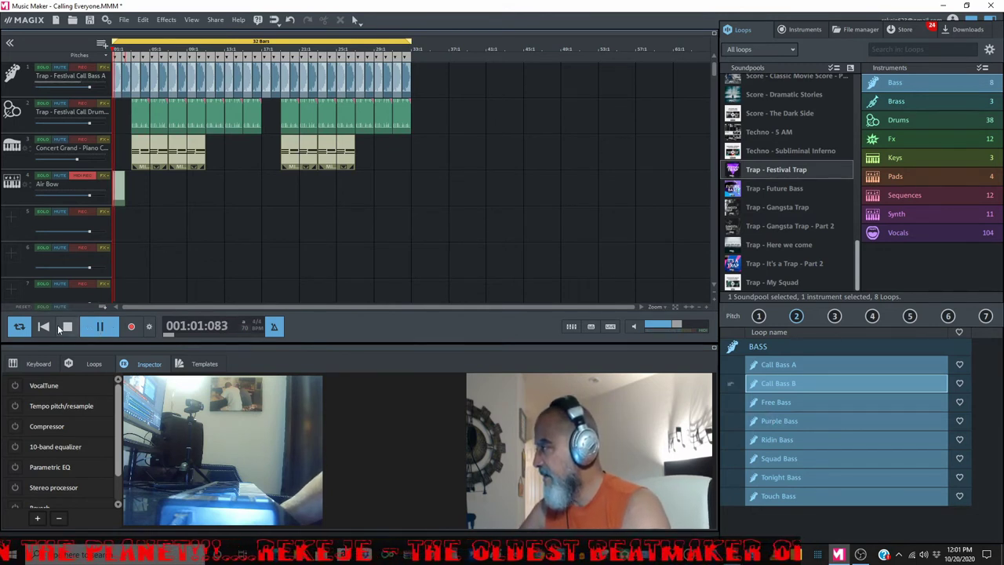
click(66, 326)
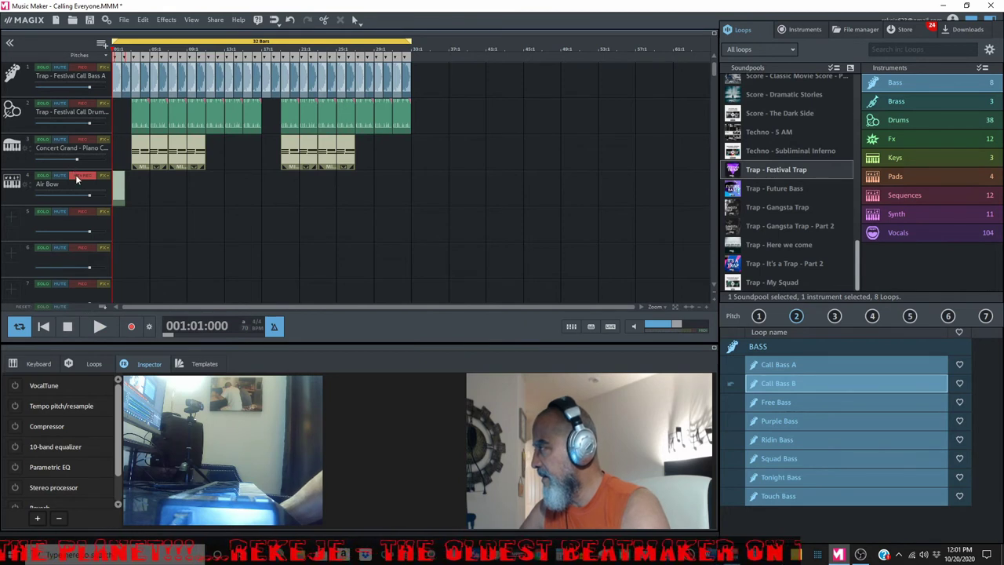
click(101, 326)
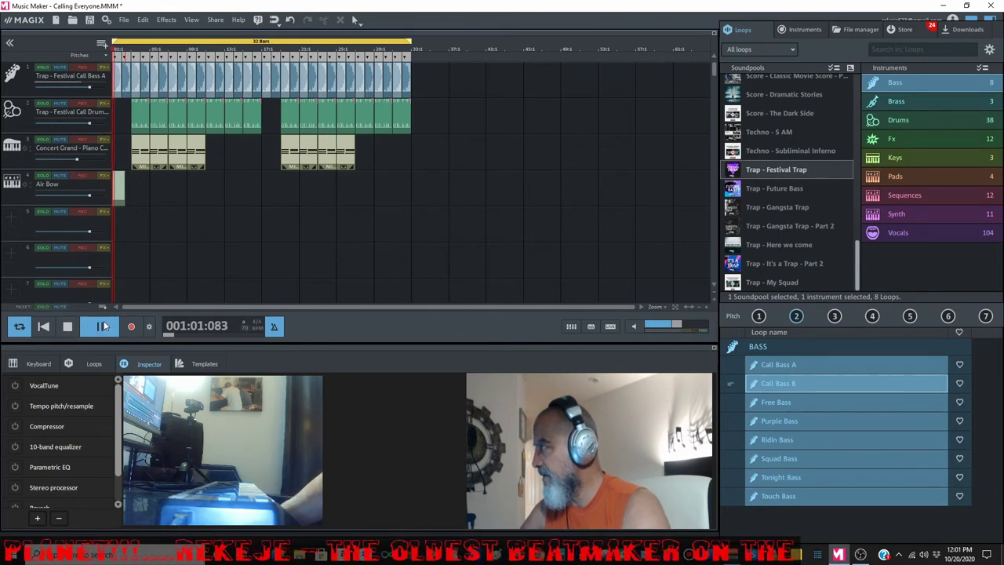
click(69, 327)
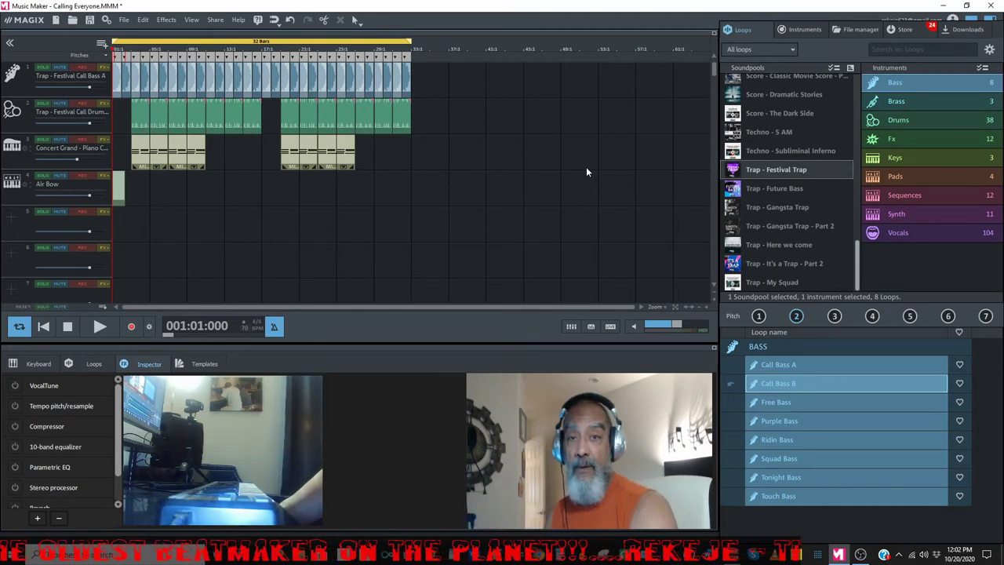
- Force-close the unresponsive VB-AUDIO Virtual Audio Device Mixing Console and check that the arrangement plays from bar 1
click(99, 327)
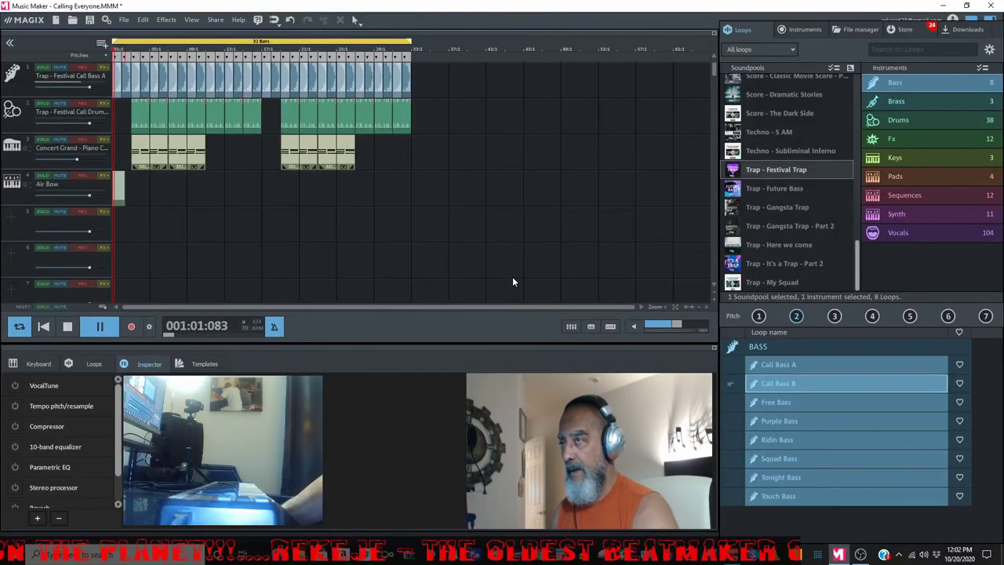
key(ctrl+shift+Escape)
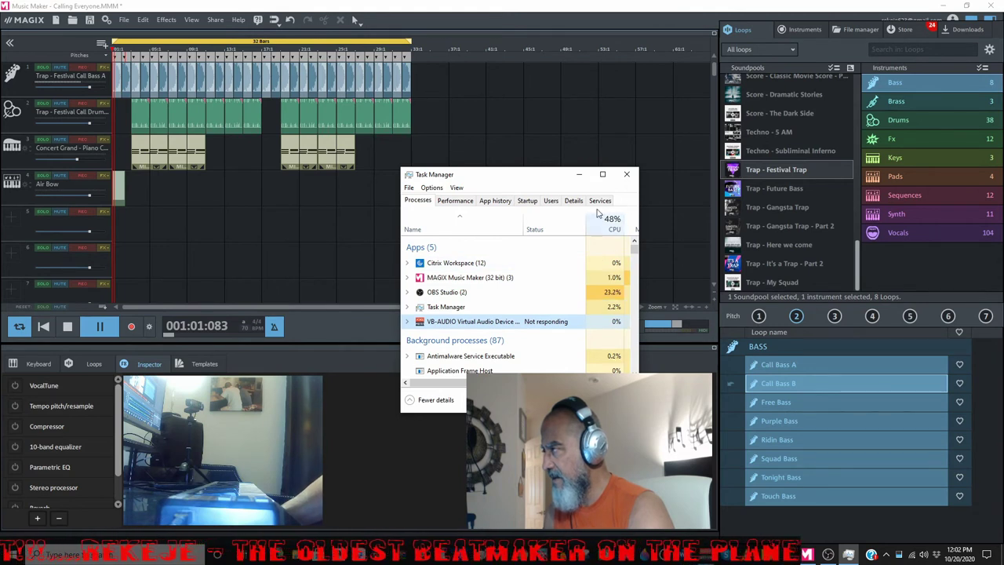
click(627, 174)
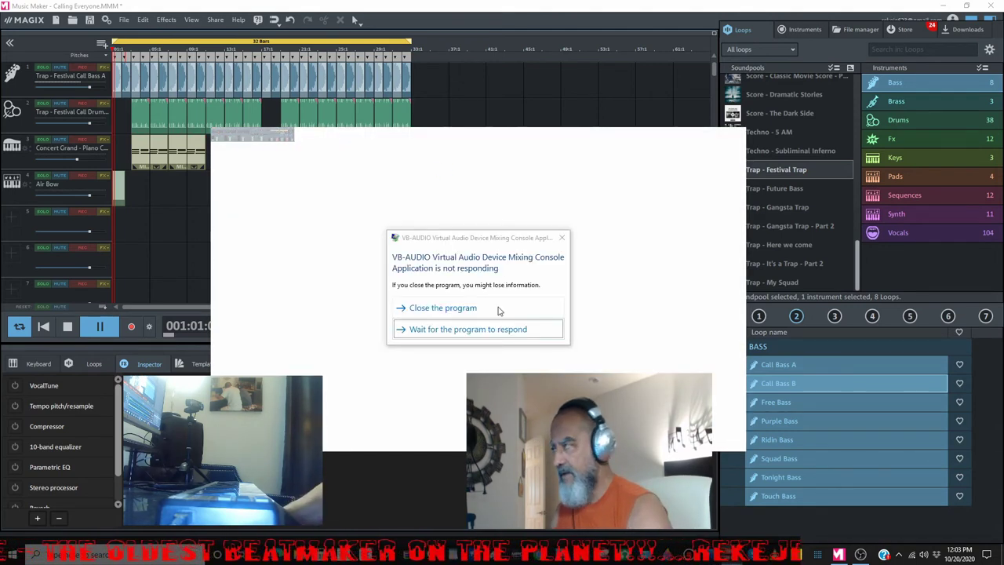
click(473, 311)
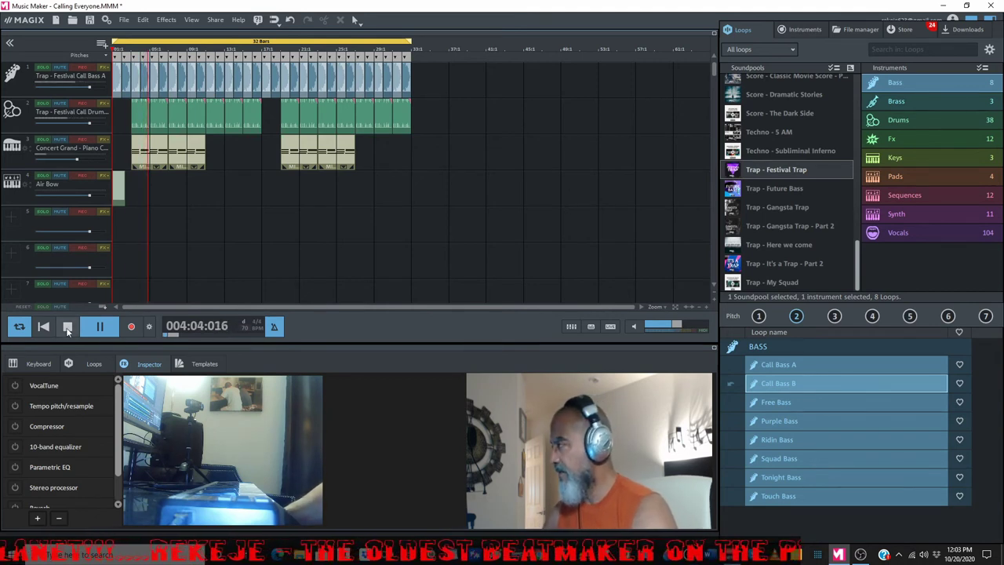
key(space)
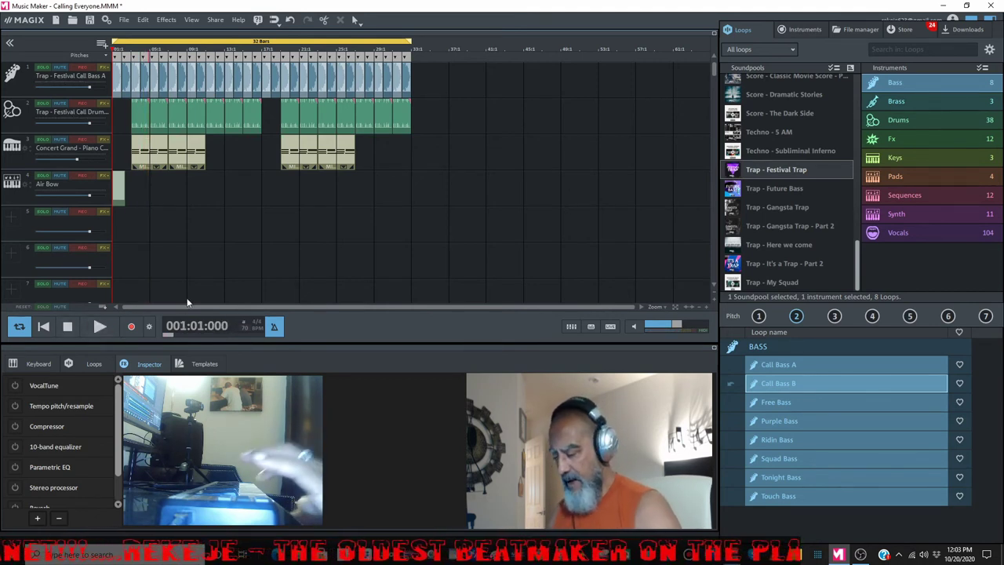
- Arm the Air Bow track for MIDI recording and delete its short take at bar 1
click(84, 176)
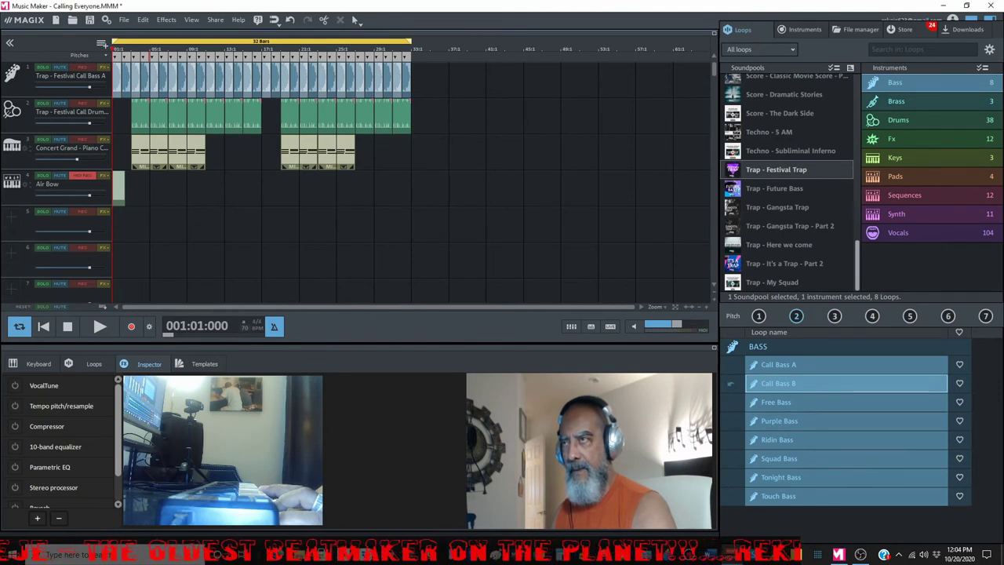
right_click(118, 201)
click(185, 244)
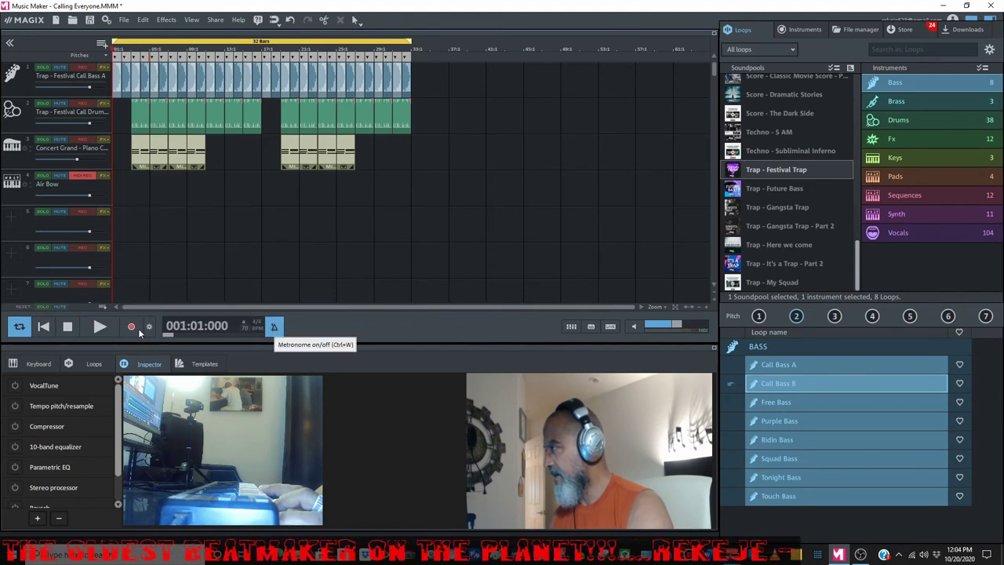
key(space)
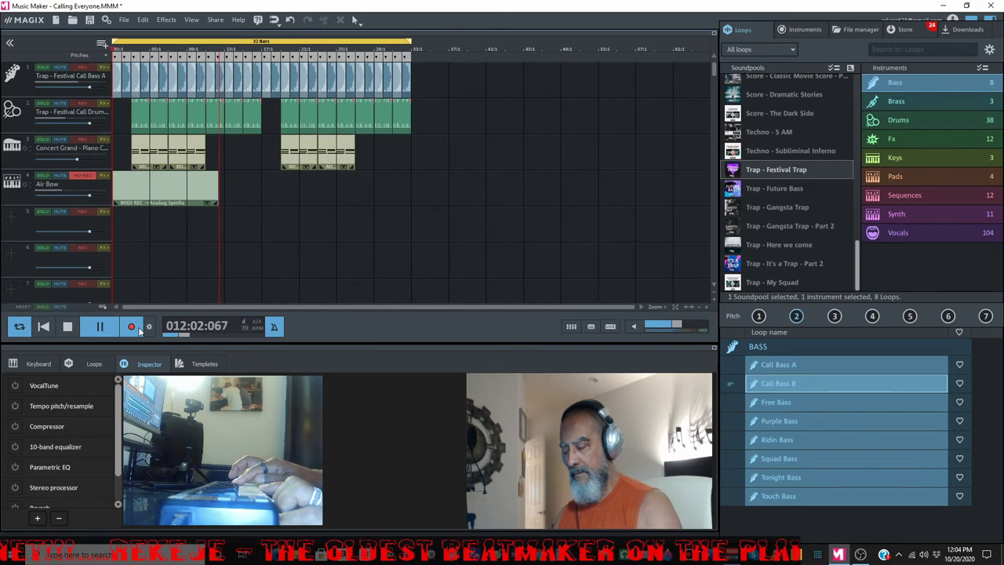
key(space)
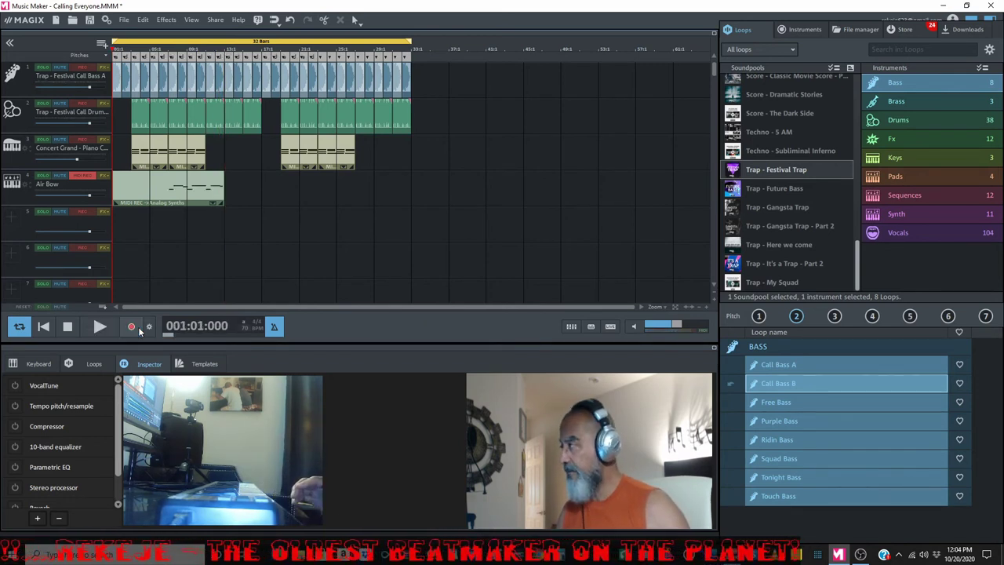
key(ctrl+z)
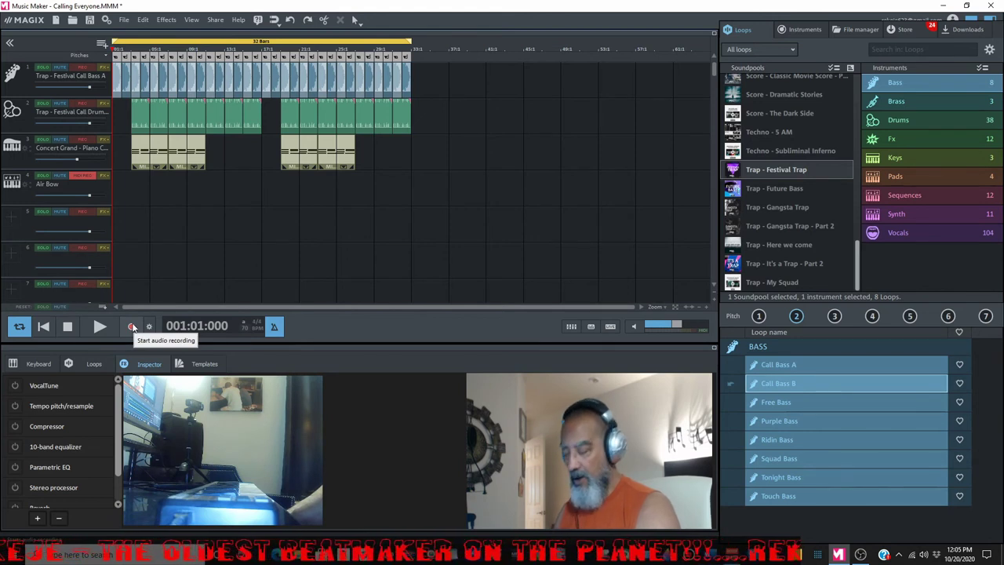
click(132, 327)
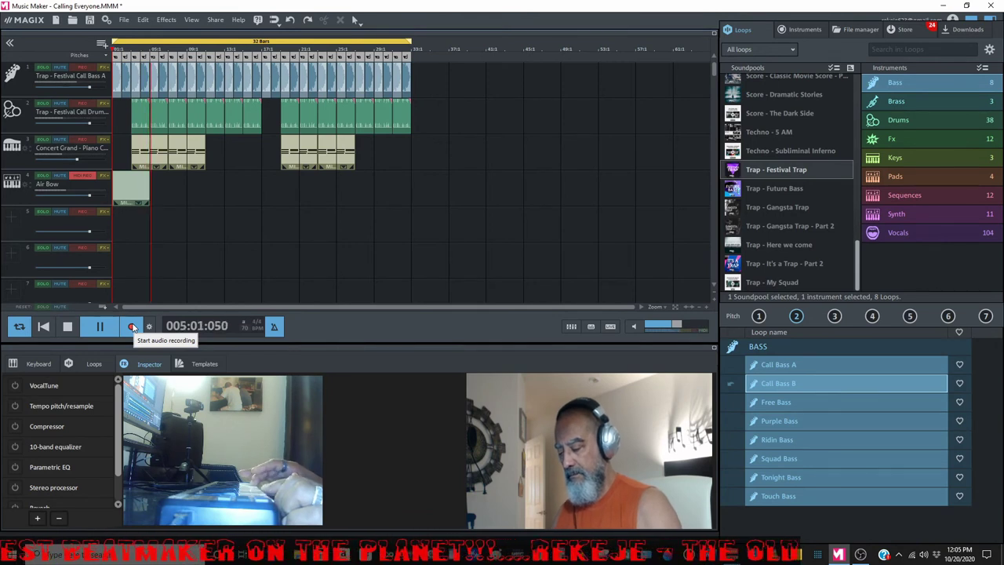
key(space)
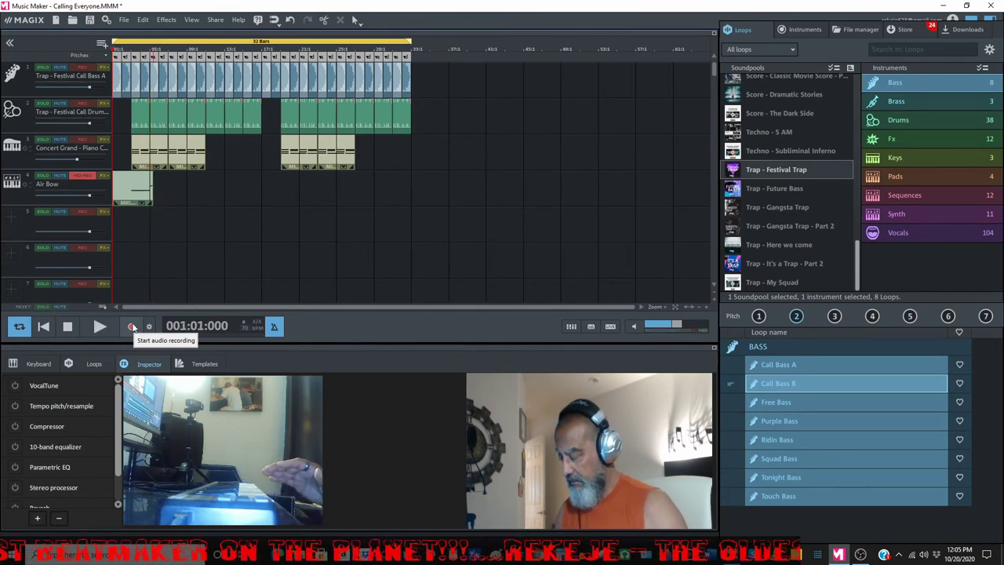
key(ctrl+z)
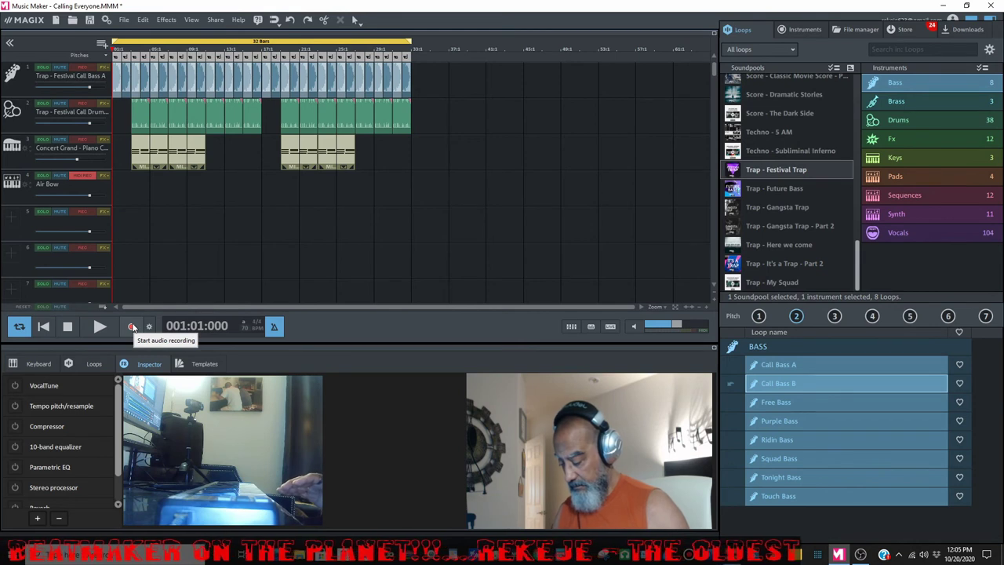
- Record an Air Bow MIDI take from bar 1 to bar 19 and trim its empty beginning up to bar 11
click(132, 326)
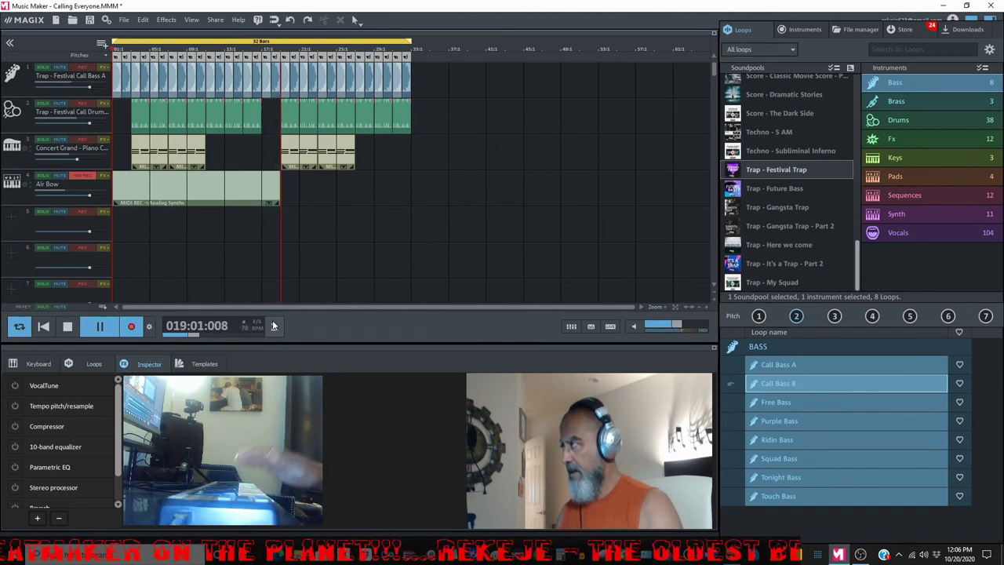
key(space)
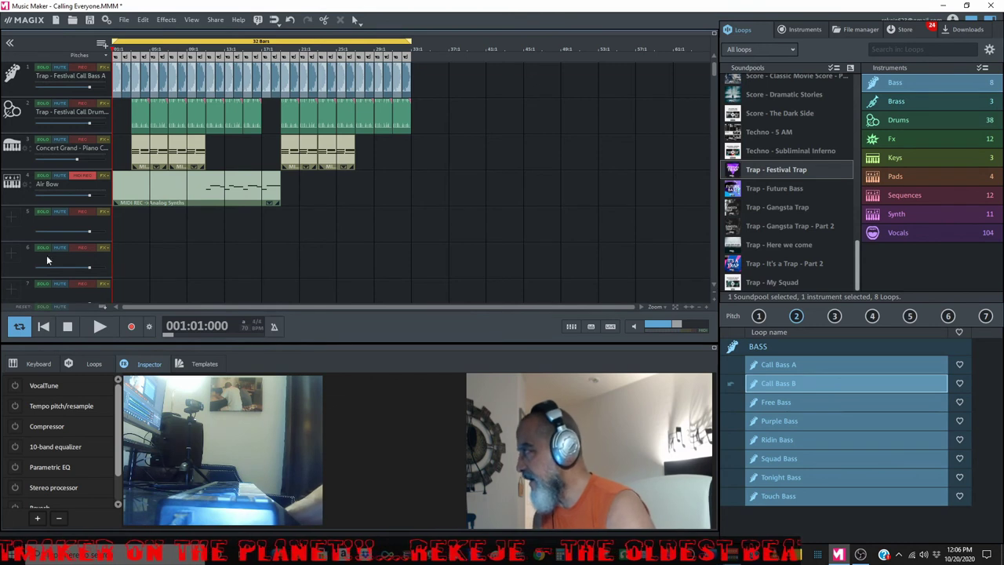
click(127, 187)
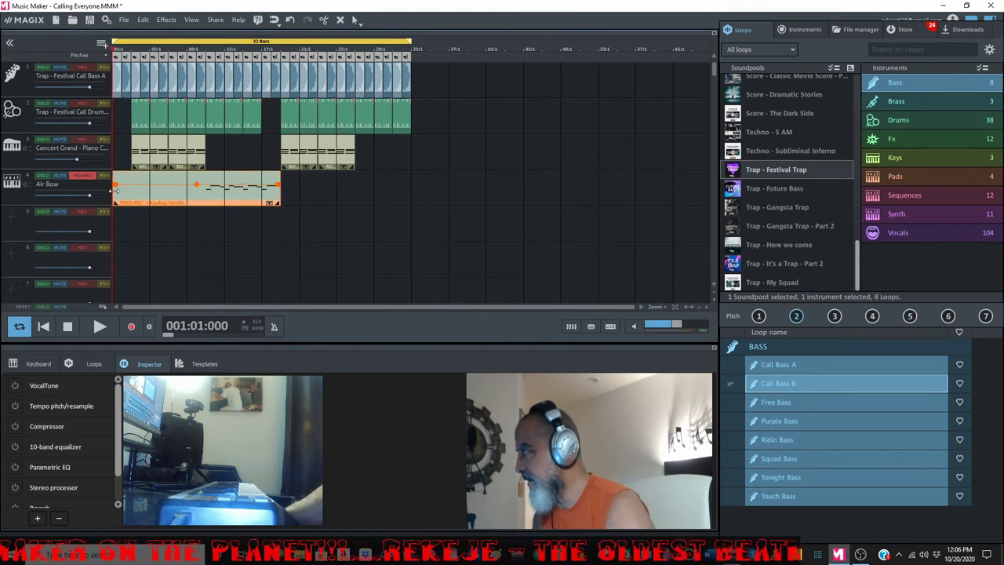
drag(116, 191, 207, 191)
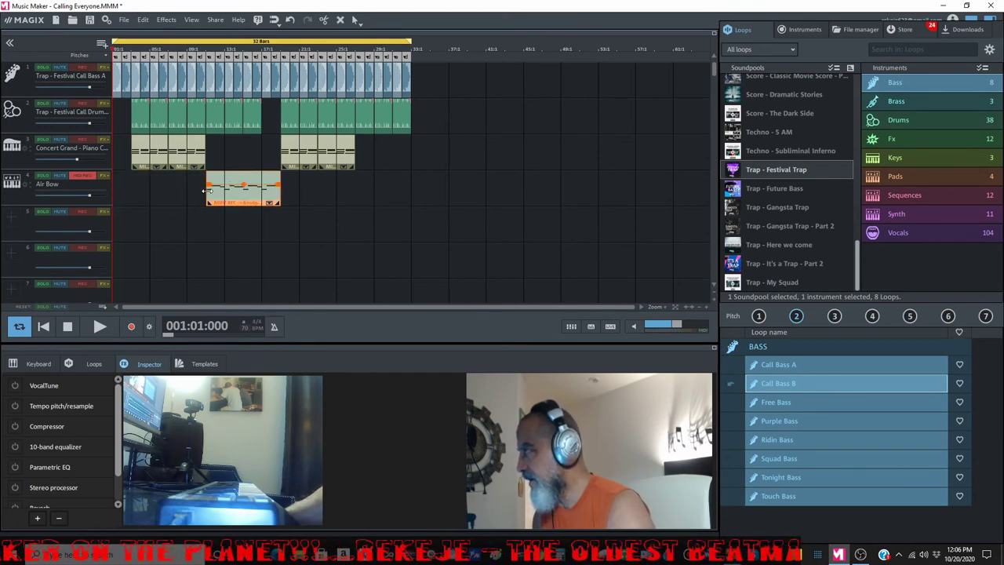
- Quantize the notes of the Air Bow recording to 16ths in the MIDI editor and close it
double_click(228, 190)
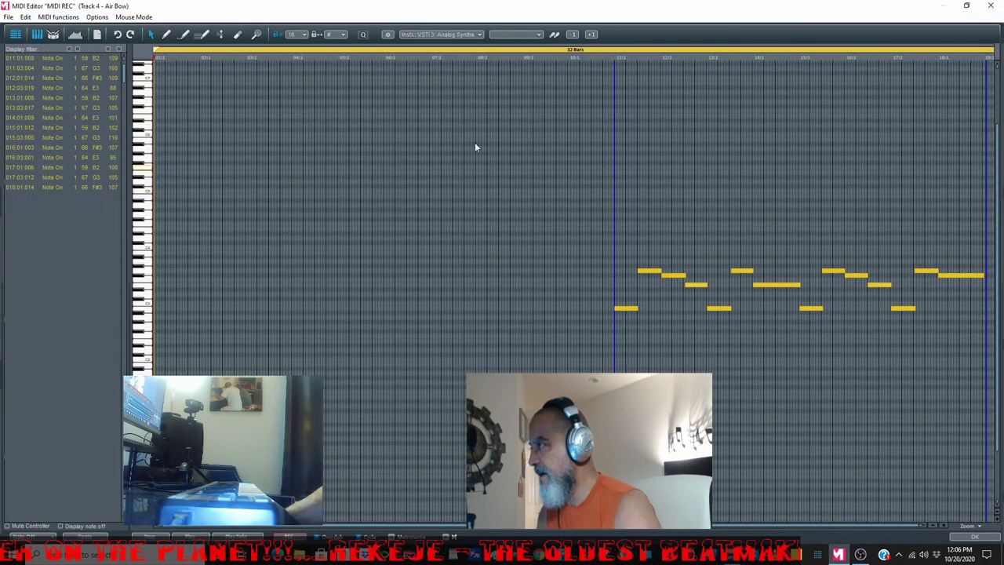
click(363, 35)
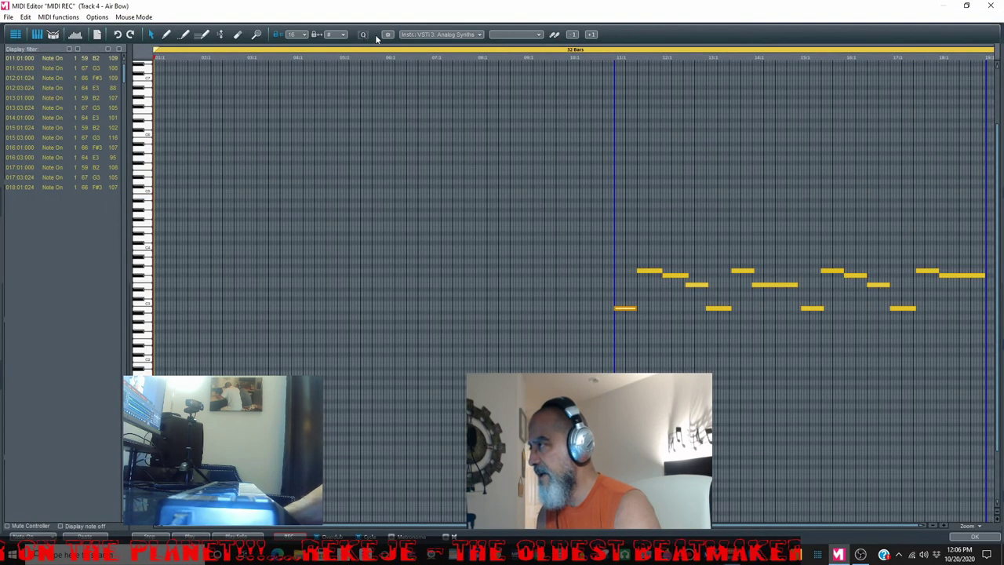
click(991, 6)
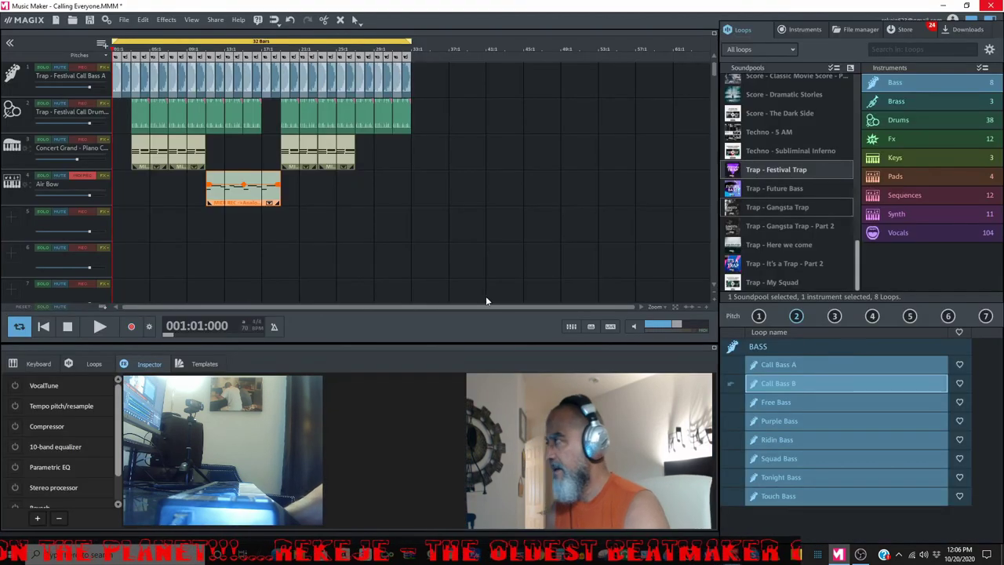
- Duplicate the Air Bow clip and place the copy from bar 27 to the end of bar 34 on the same track
click(252, 184)
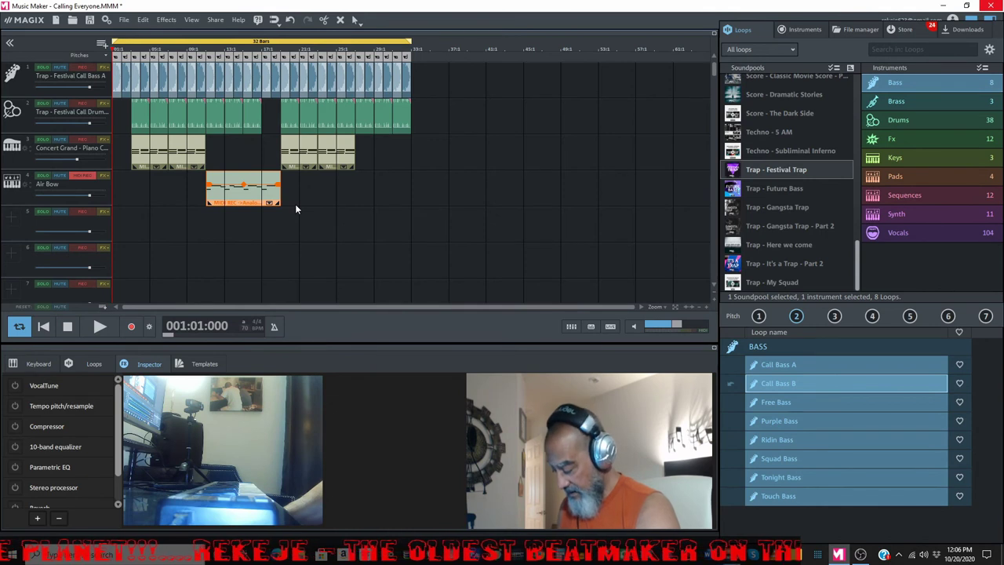
key(ctrl+d)
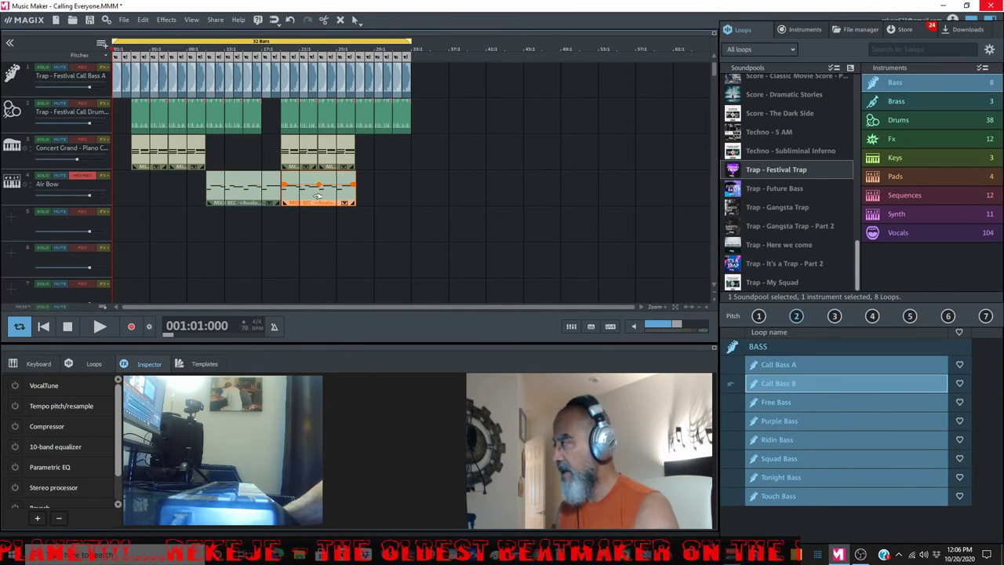
drag(318, 196, 394, 201)
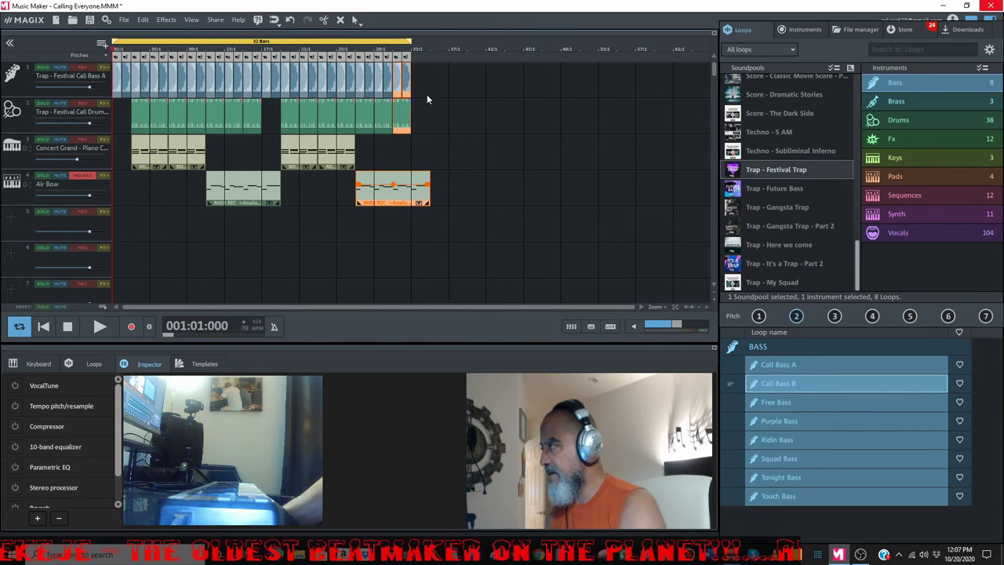
- Copy the last two bass loops and the last drum loop from bars 31–32 to bars 33–34
click(390, 172)
click(397, 84)
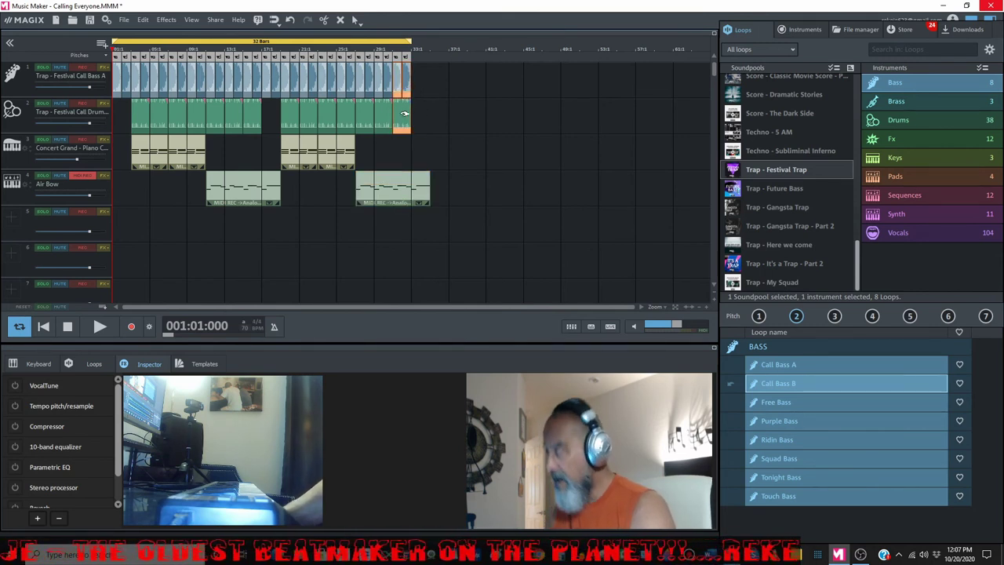
drag(404, 114, 433, 133)
click(434, 134)
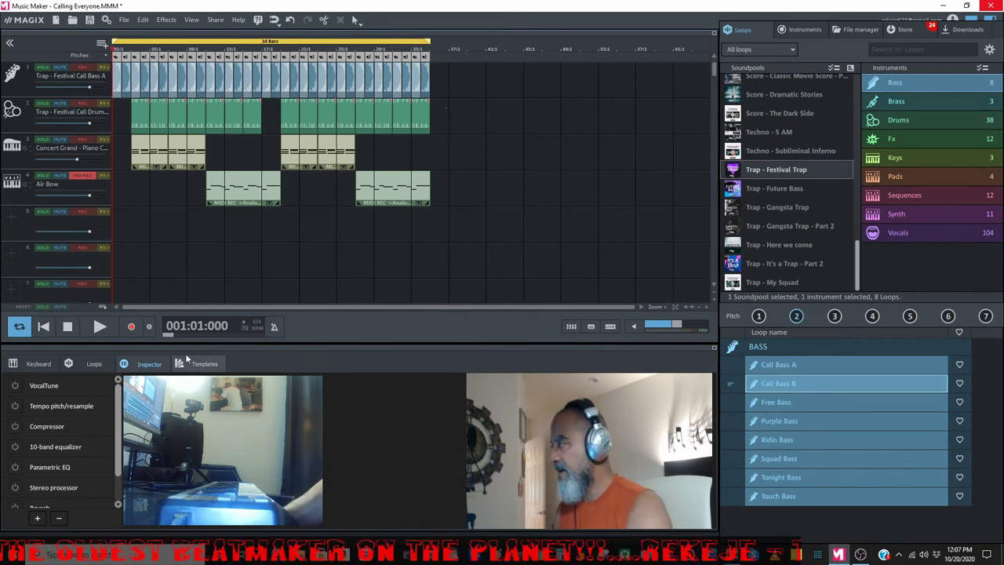
- While playing the arrangement from bar 1, delete the drum loop at bars 33–34 and extend the playback range to about 36 bars
click(101, 327)
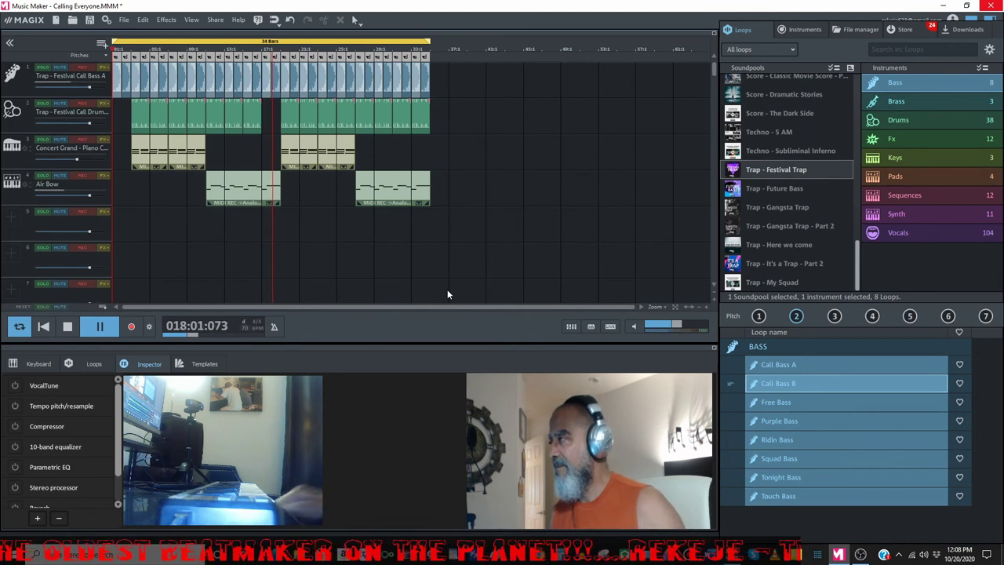
click(418, 115)
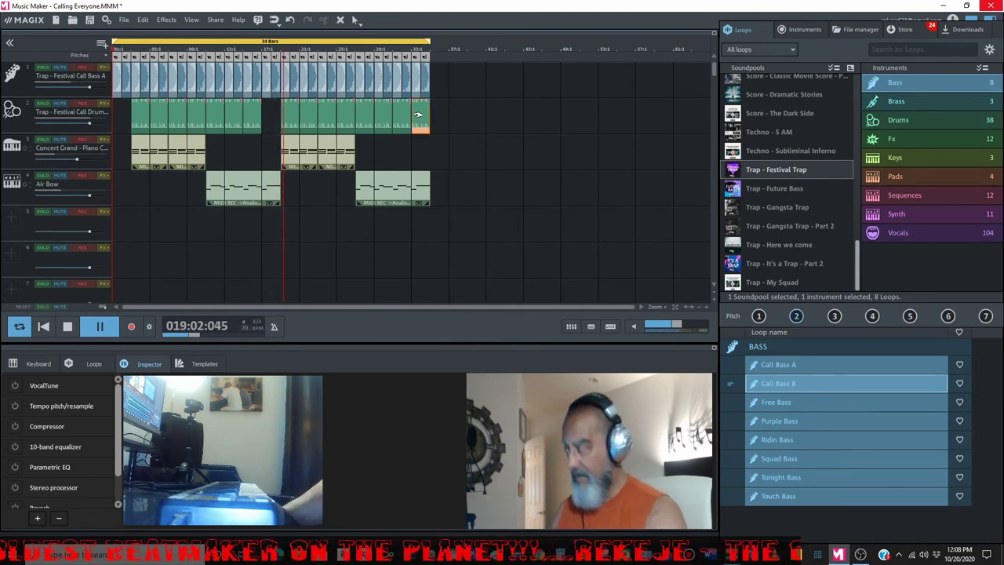
key(Delete)
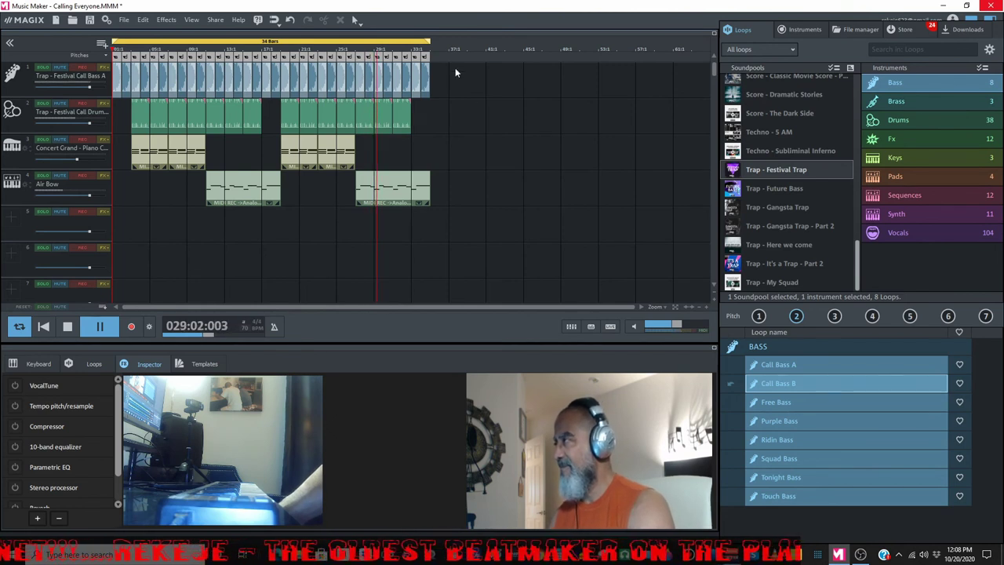
drag(424, 39, 448, 43)
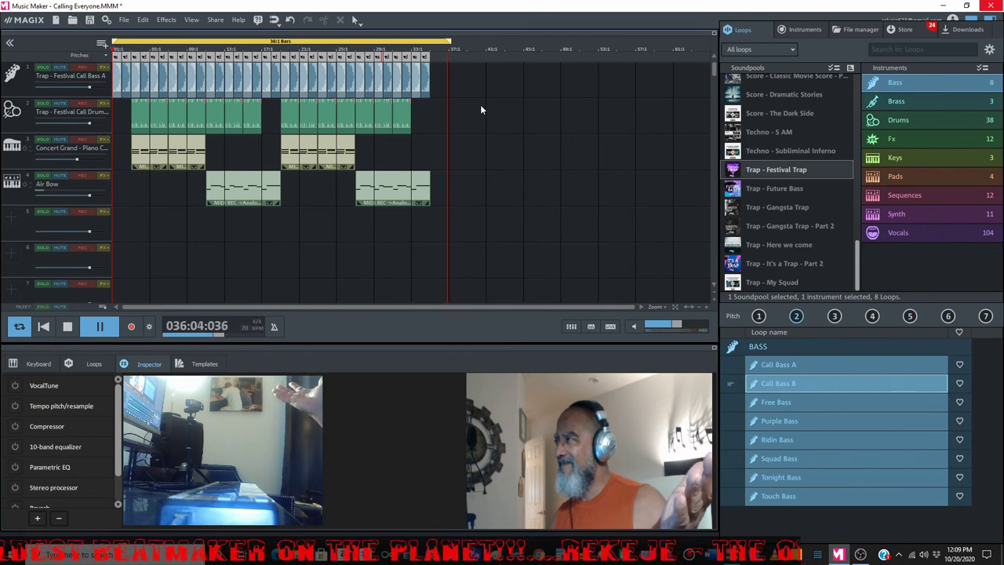
key(space)
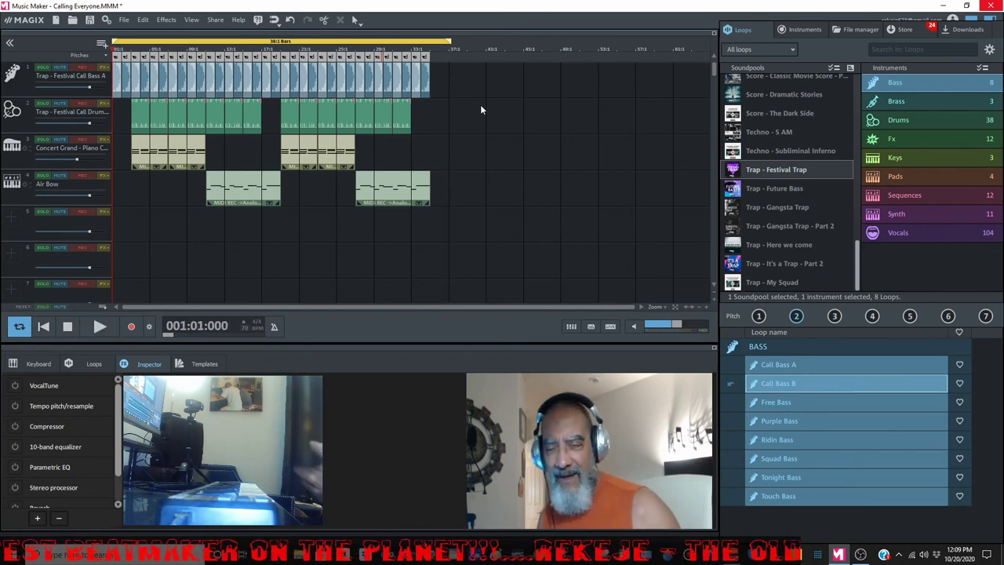